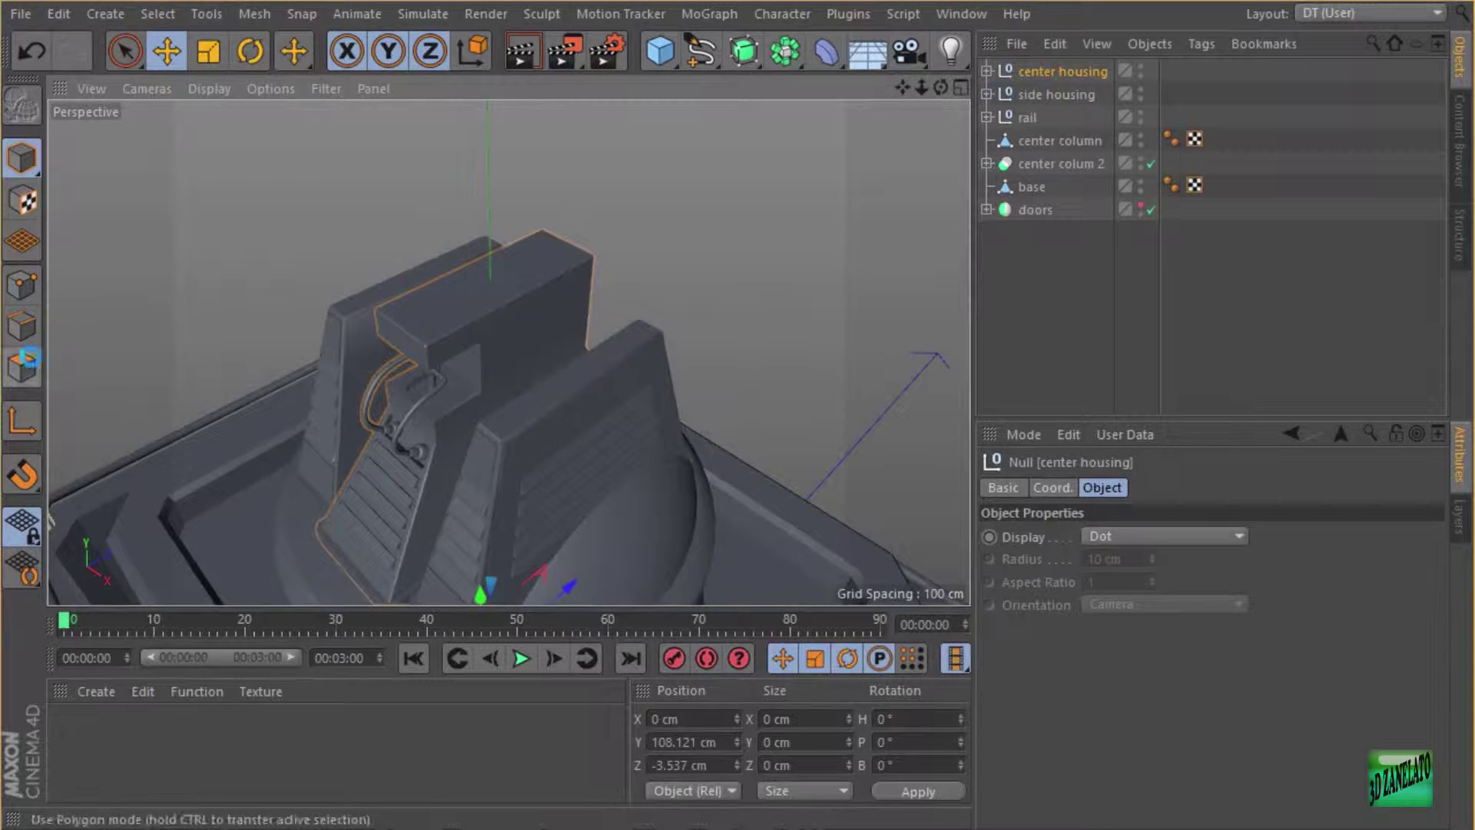
# Expand the center housing group and select its Cube mesh for polygon editing.
pyautogui.click(21, 367)
pyautogui.click(985, 69)
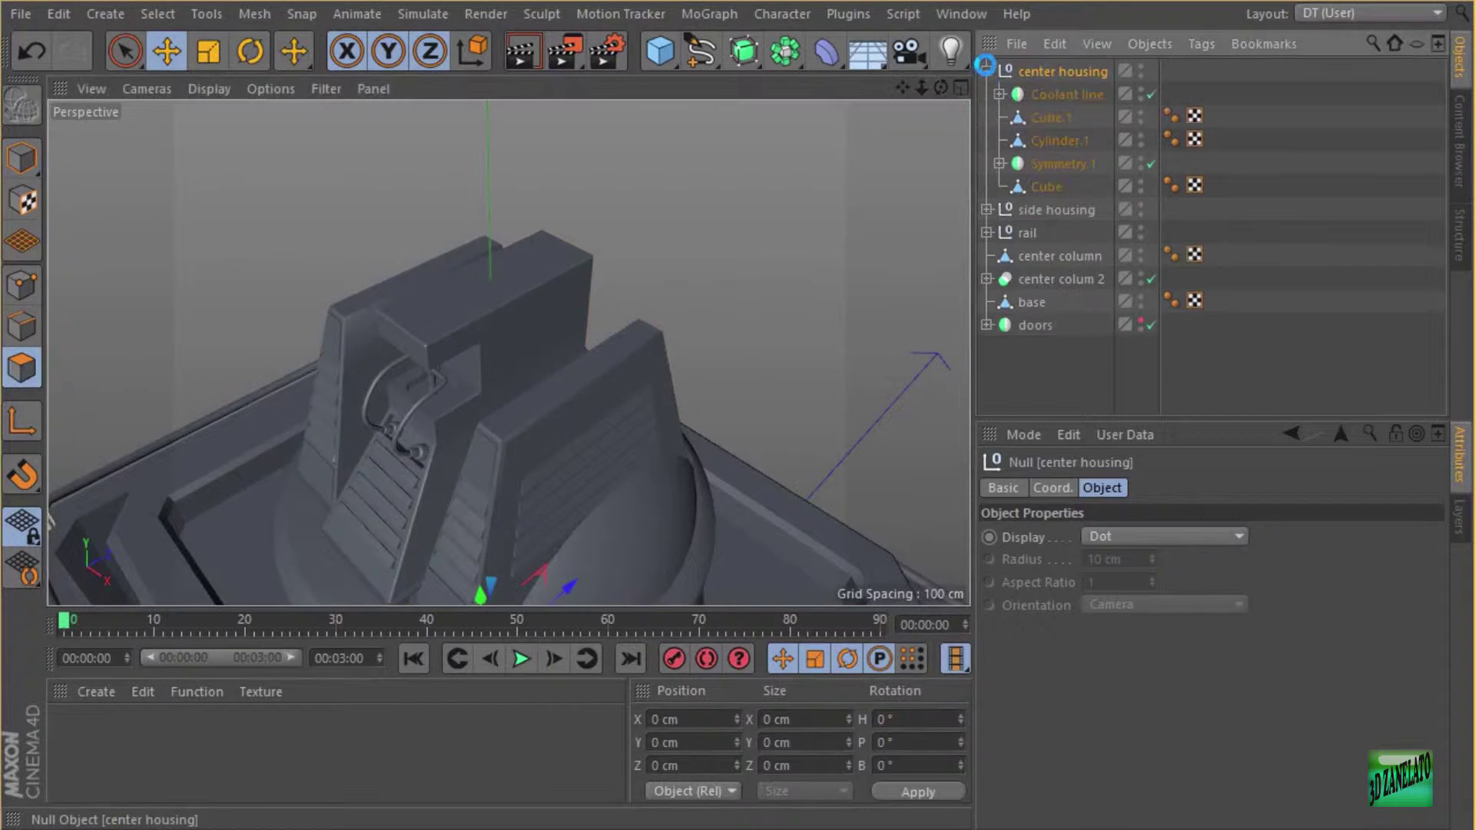
pyautogui.click(1077, 123)
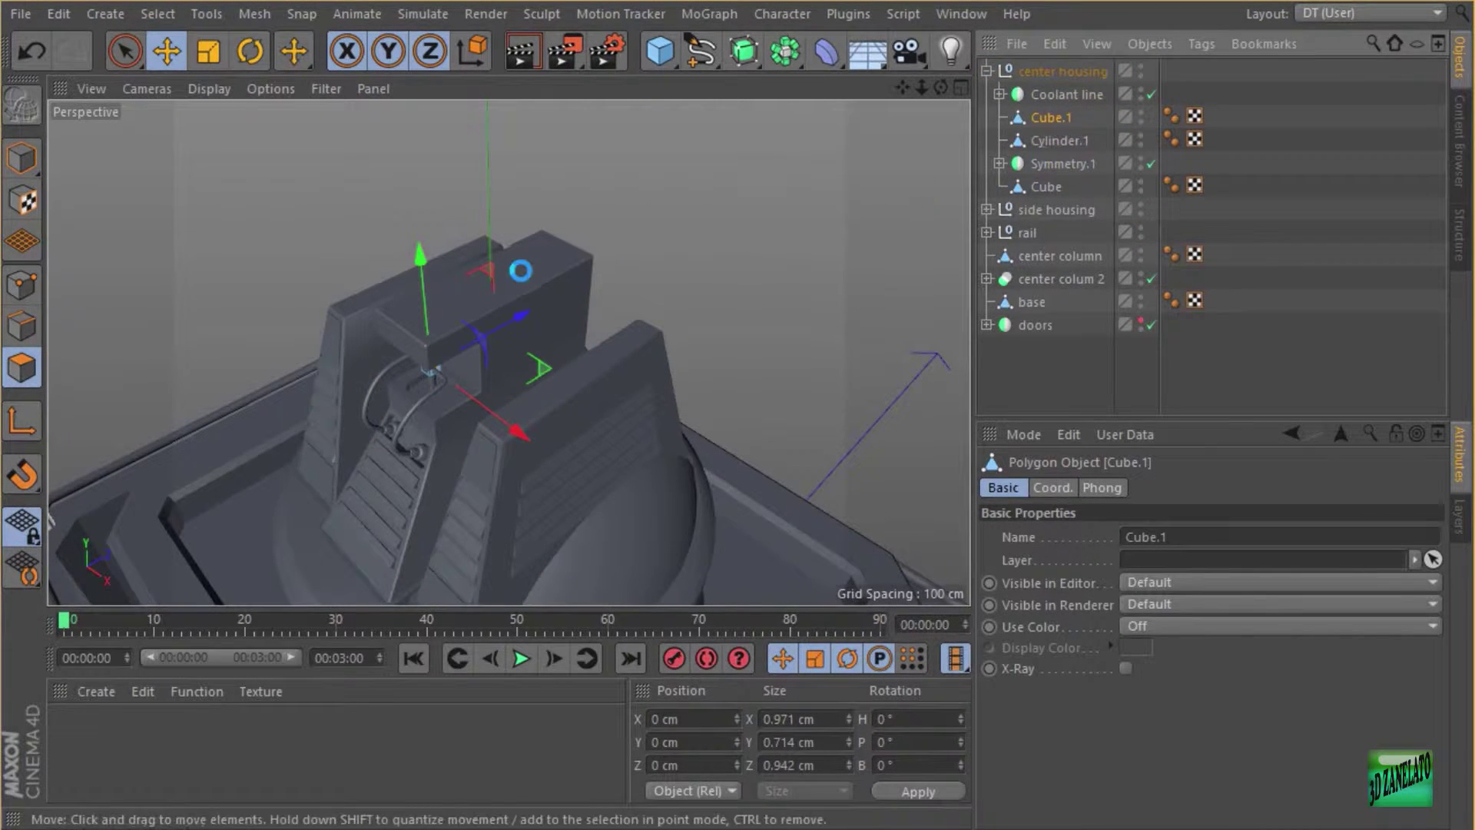
pyautogui.click(1029, 185)
pyautogui.scroll(3, 615, 230)
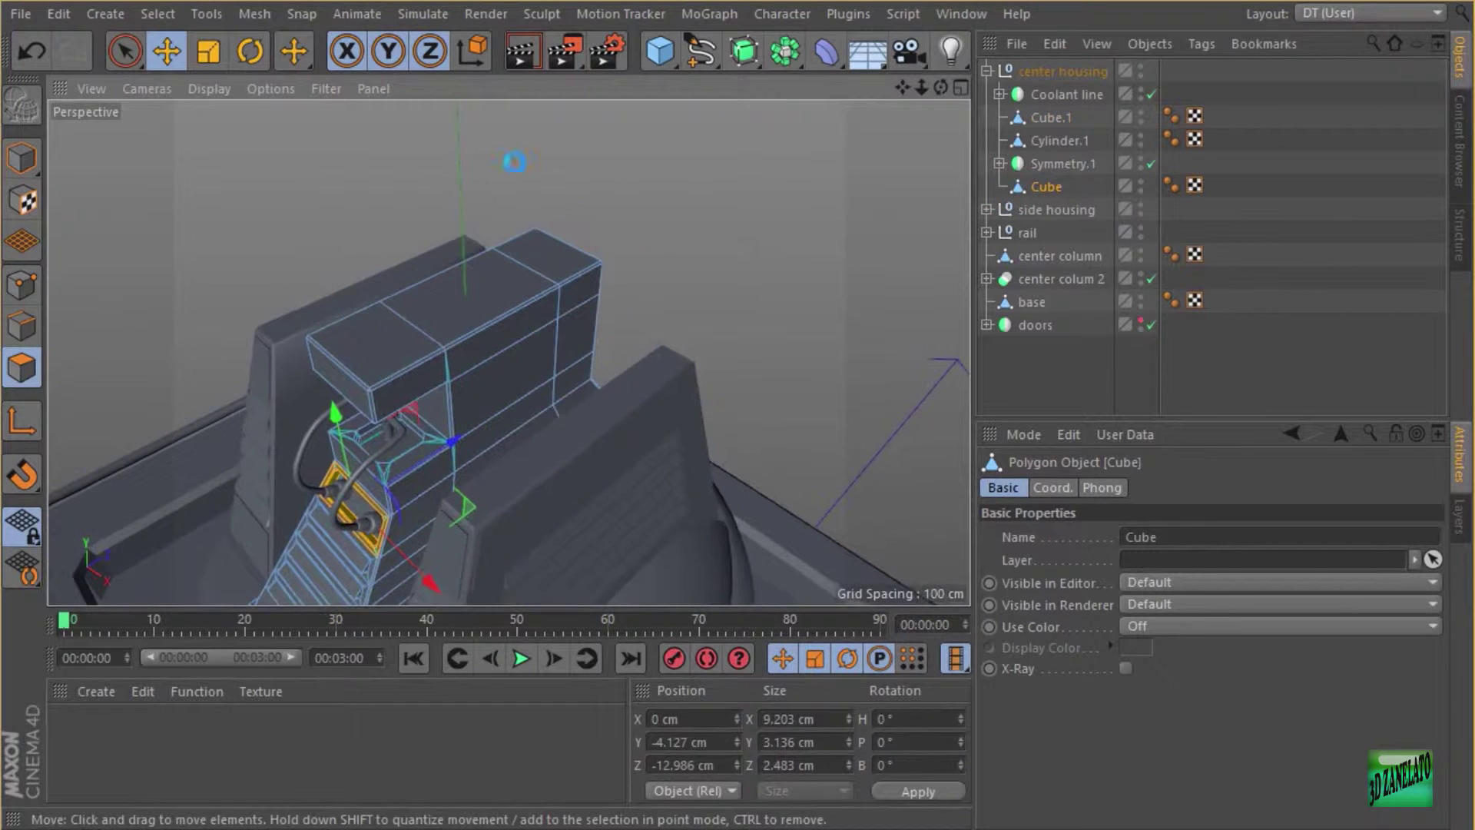
# Select the Cube's three top faces with Live Selection and inset them together by 0.33 cm using Extrude Inner.
pyautogui.moveTo(125, 51); pyautogui.dragTo(201, 79)
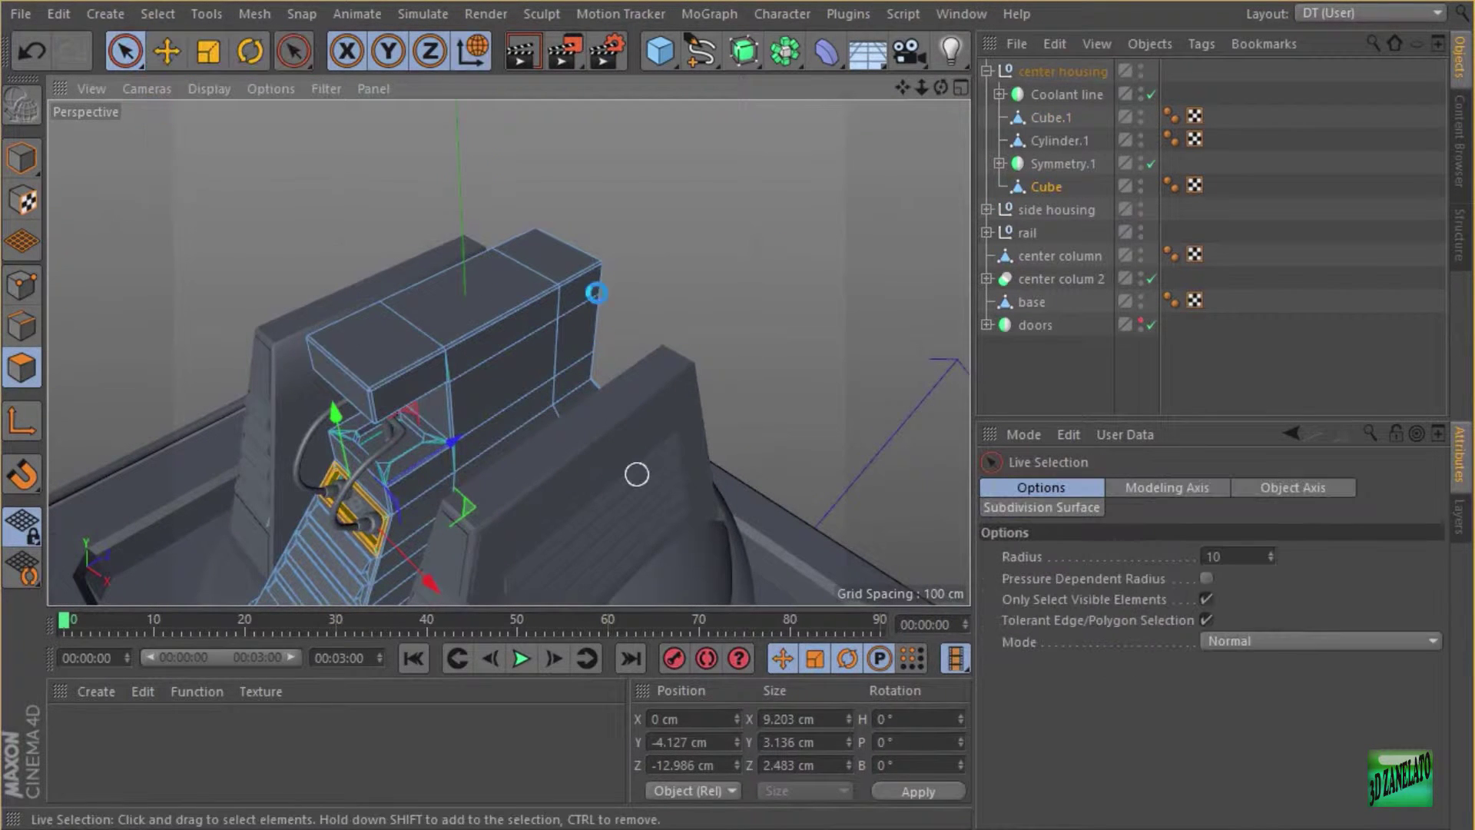
pyautogui.moveTo(549, 258); pyautogui.dragTo(407, 327)
pyautogui.keyDown('alt'); pyautogui.moveTo(655, 288); pyautogui.dragTo(603, 230); pyautogui.keyUp('alt')
pyautogui.rightClick(609, 205)
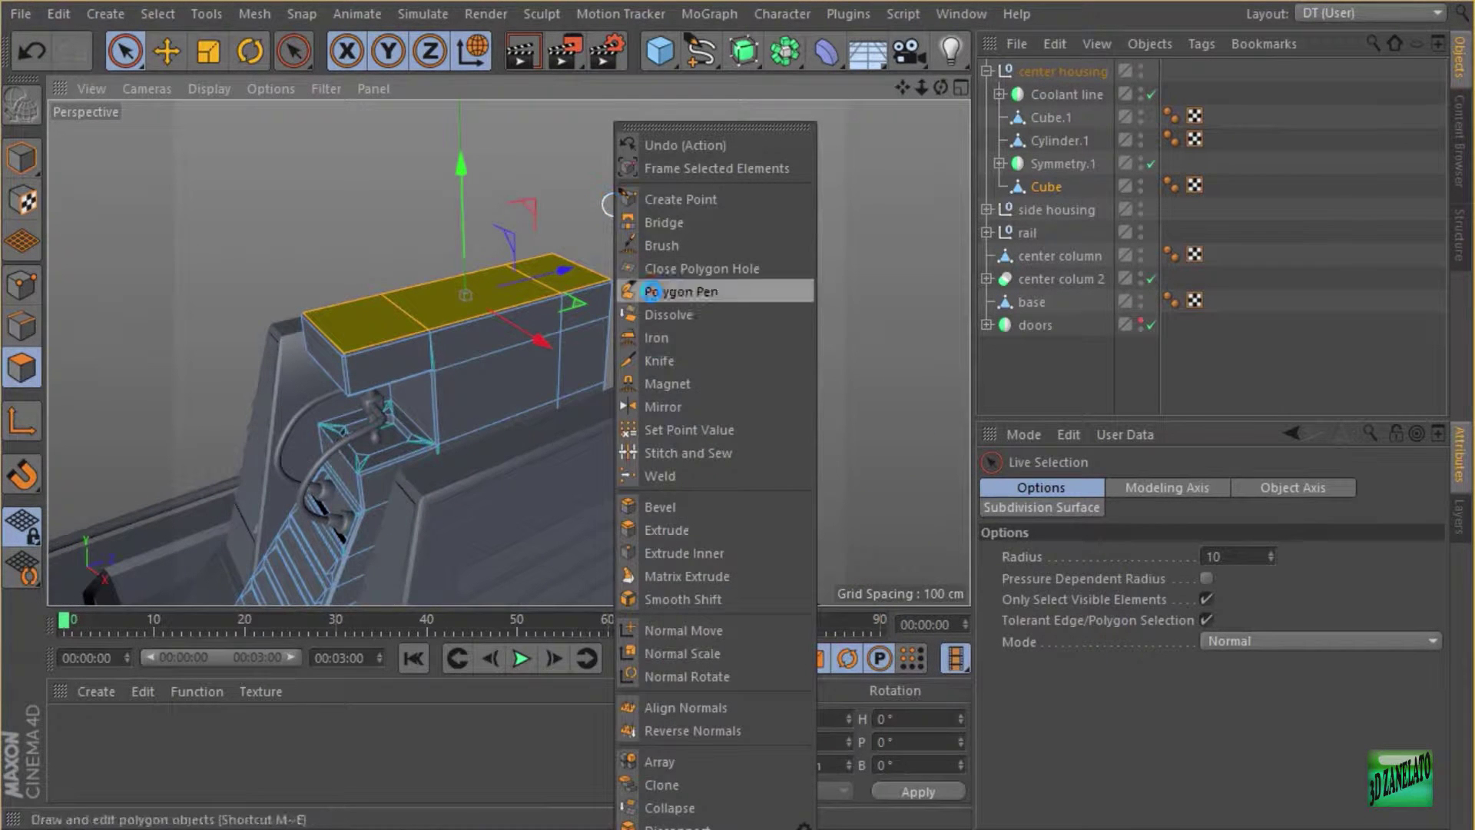
pyautogui.click(659, 552)
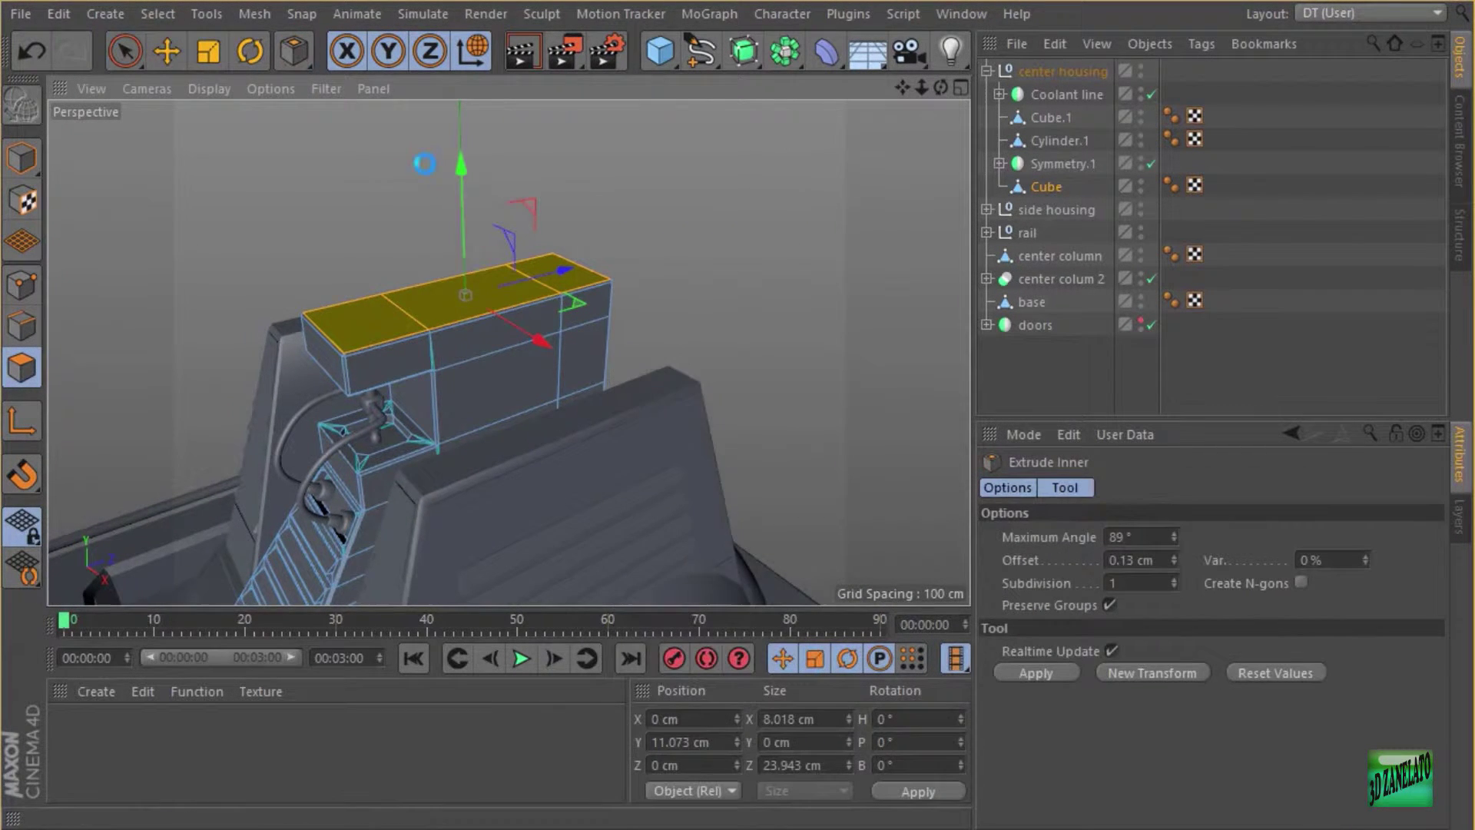
pyautogui.keyDown('alt'); pyautogui.moveTo(408, 167); pyautogui.dragTo(454, 168, button='right'); pyautogui.keyUp('alt')
pyautogui.keyDown('alt'); pyautogui.moveTo(530, 269); pyautogui.dragTo(565, 199, button='middle'); pyautogui.keyUp('alt')
pyautogui.keyDown('alt'); pyautogui.moveTo(509, 352); pyautogui.dragTo(609, 261, button='middle'); pyautogui.keyUp('alt')
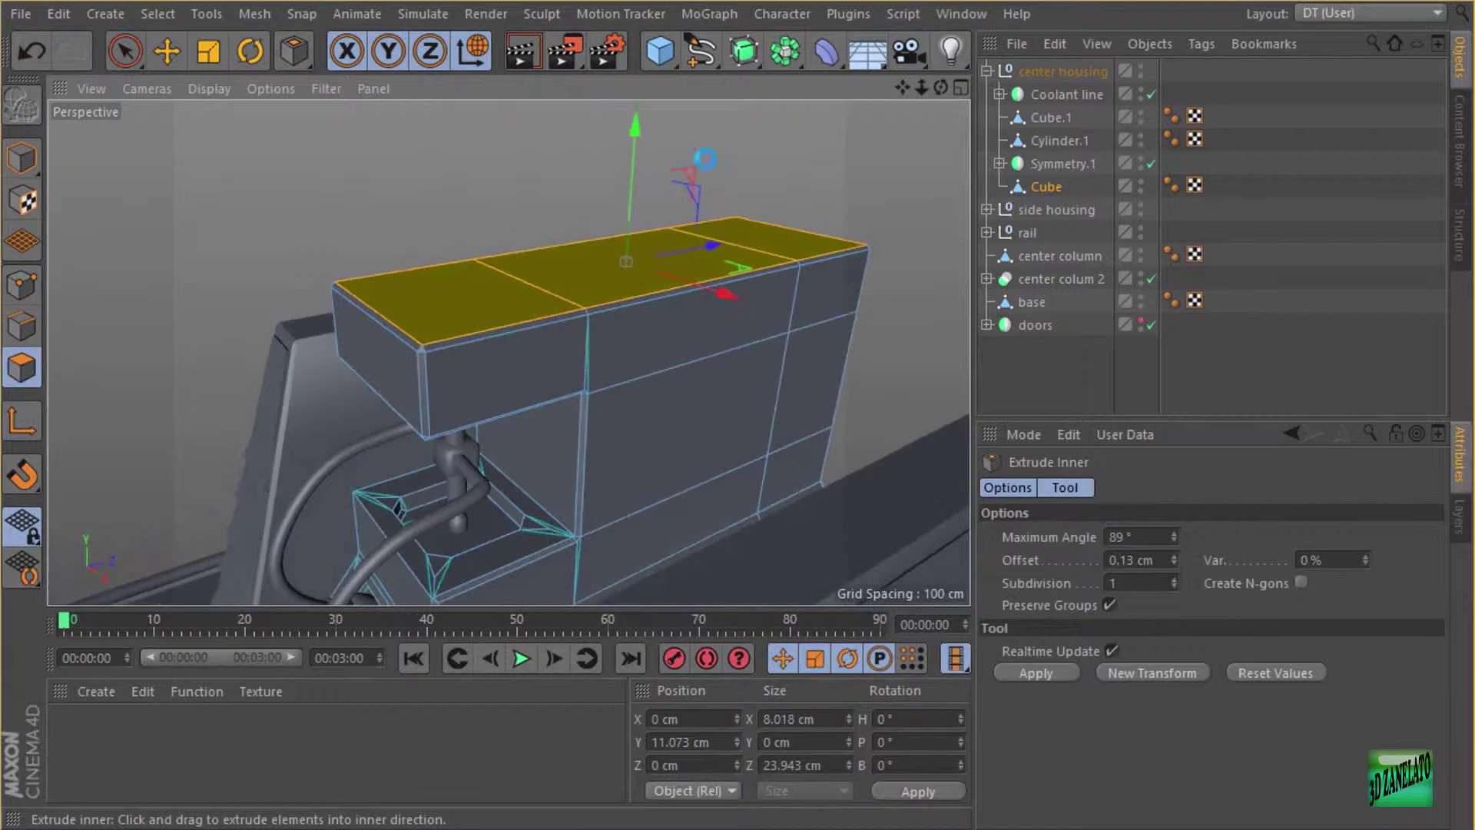
pyautogui.moveTo(825, 156); pyautogui.dragTo(804, 167)
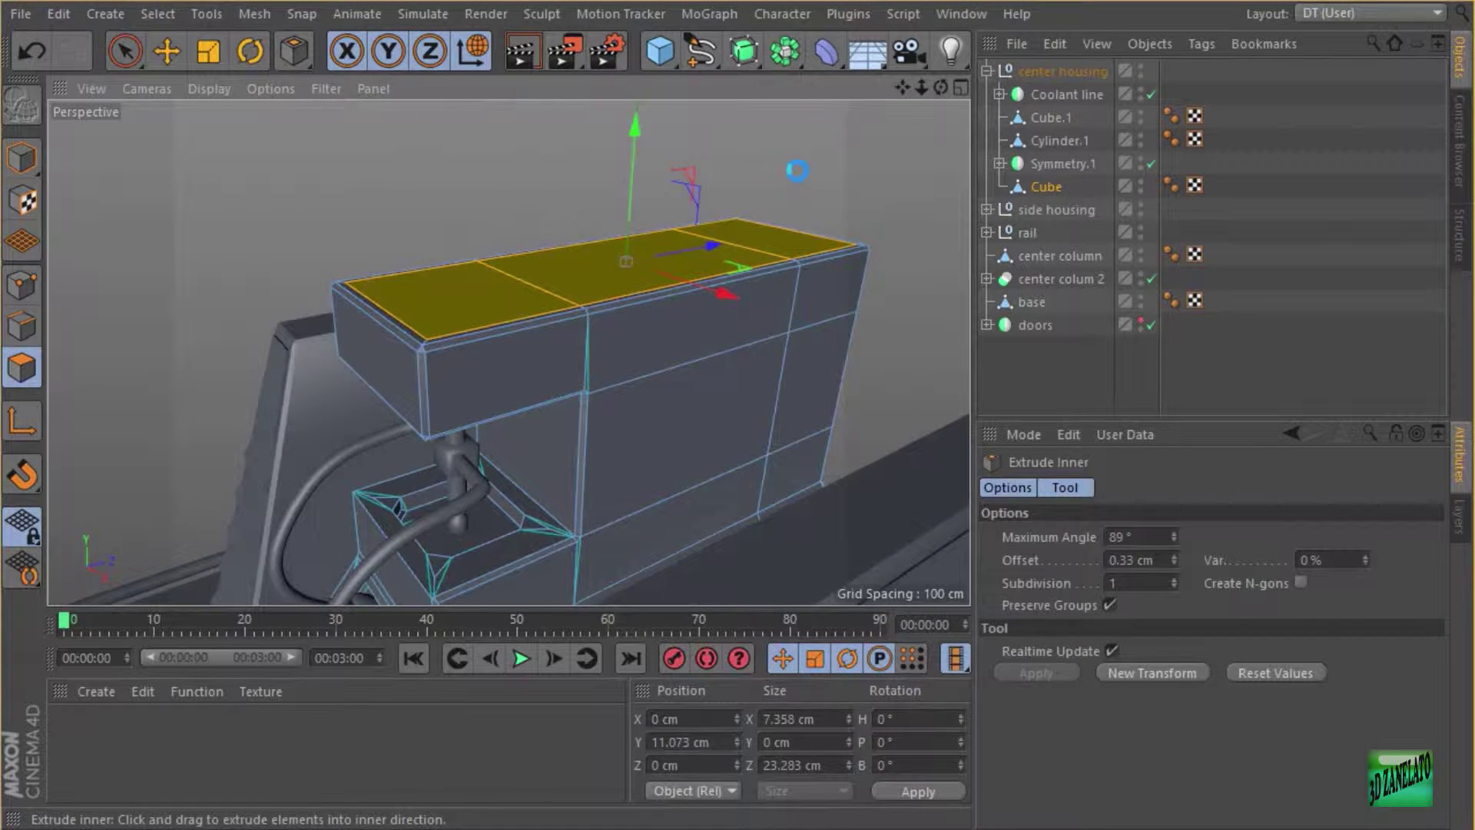
# Inset the front section of the housing's top face by 0.2 cm using Extrude Inner.
pyautogui.click(477, 323)
pyautogui.rightClick(561, 122)
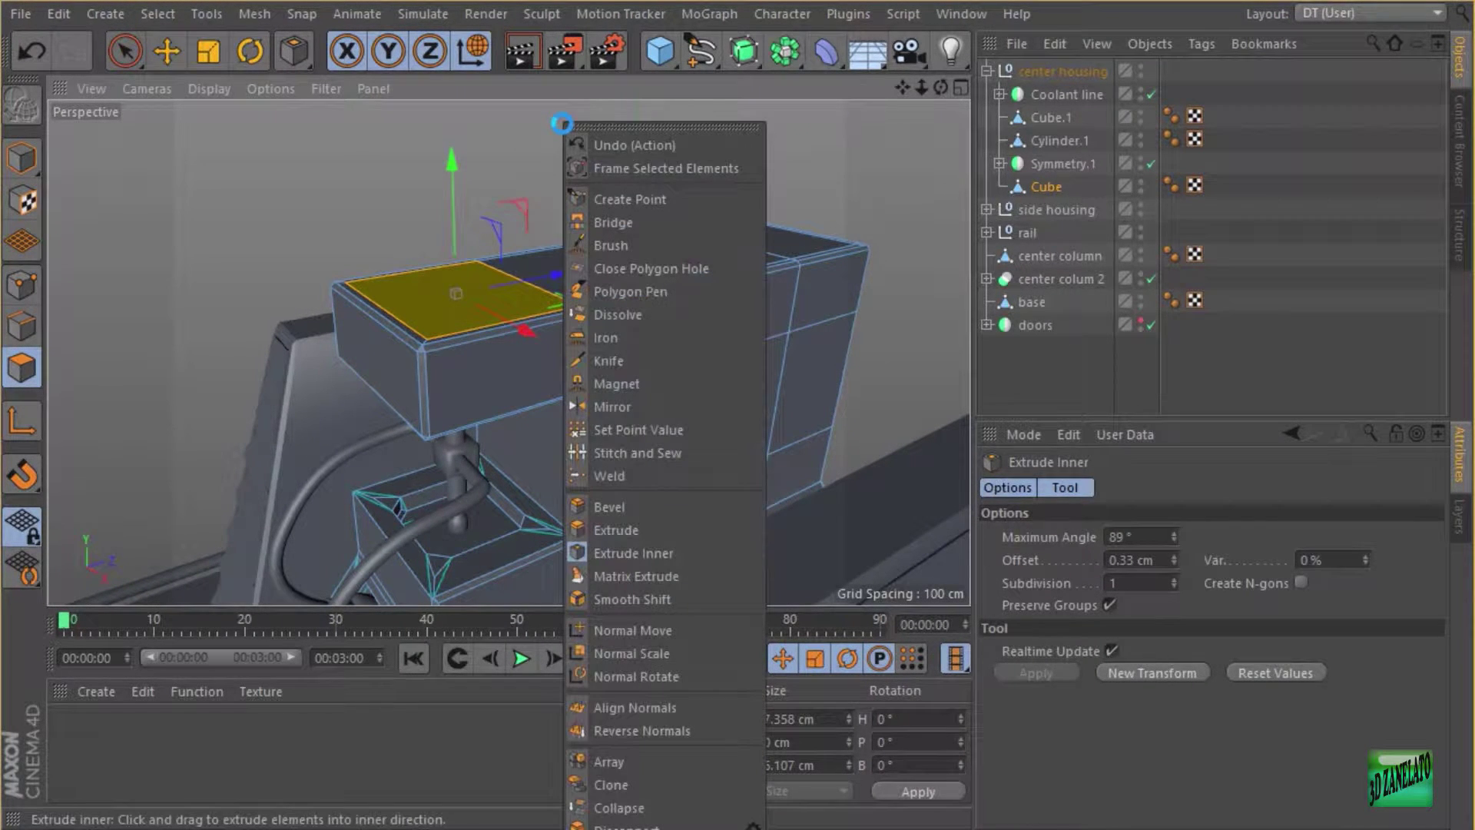
pyautogui.click(620, 536)
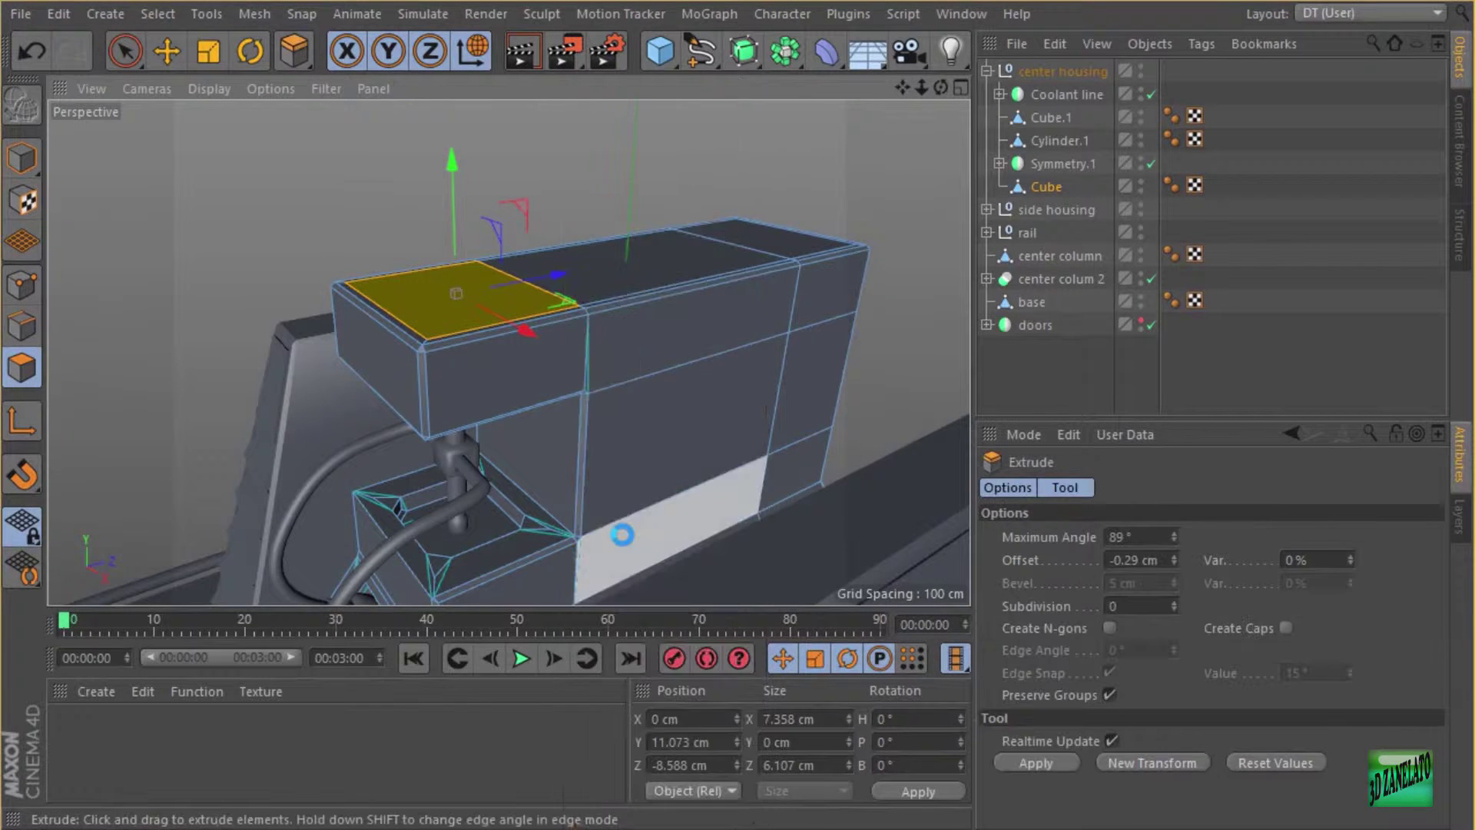
pyautogui.rightClick(615, 530)
pyautogui.click(653, 556)
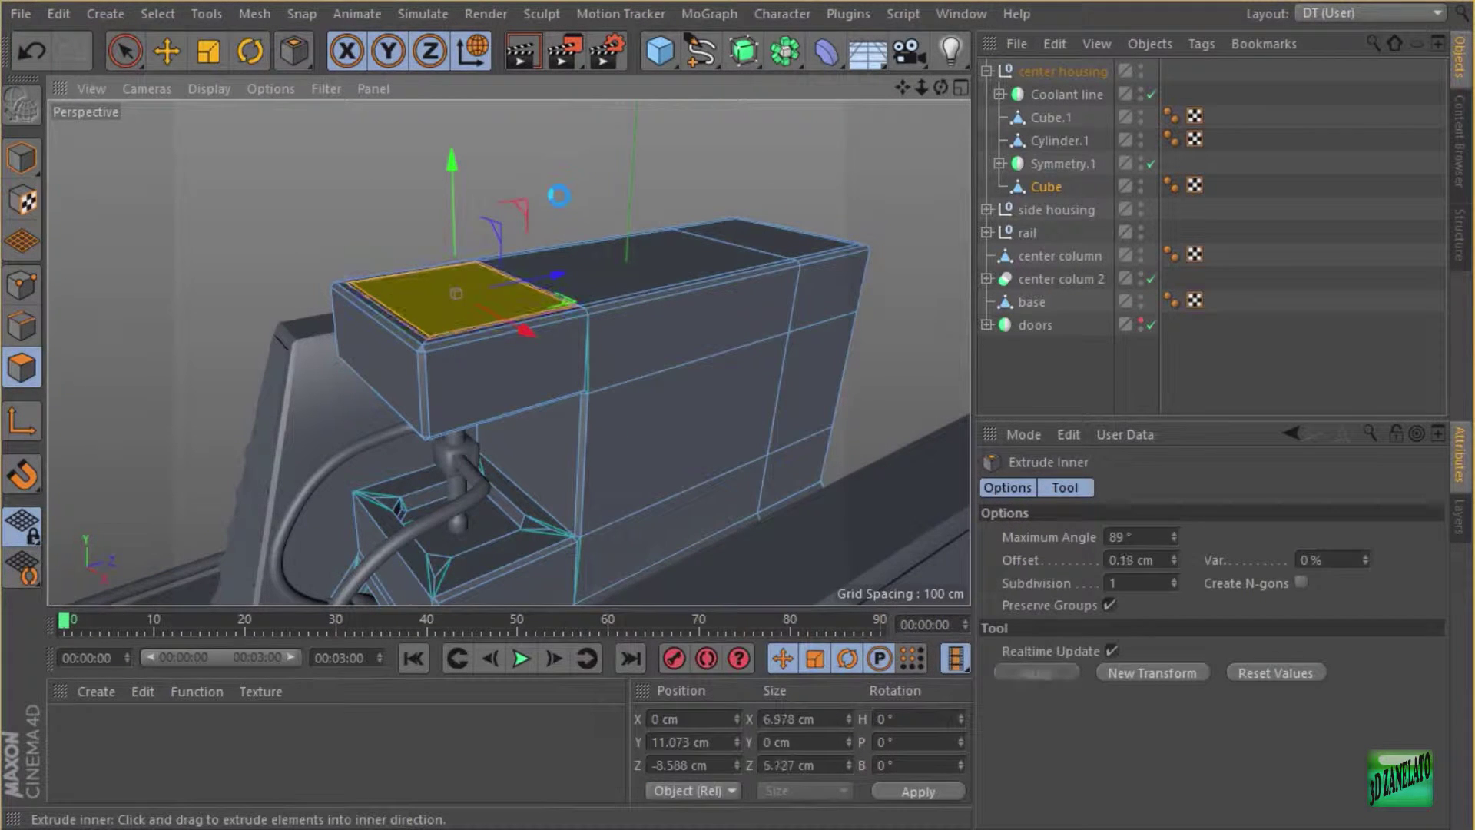
# Sink the inset front face by about 0.1 cm with Extrude, and inset it again by 0.24 cm.
pyautogui.rightClick(547, 190)
pyautogui.click(646, 527)
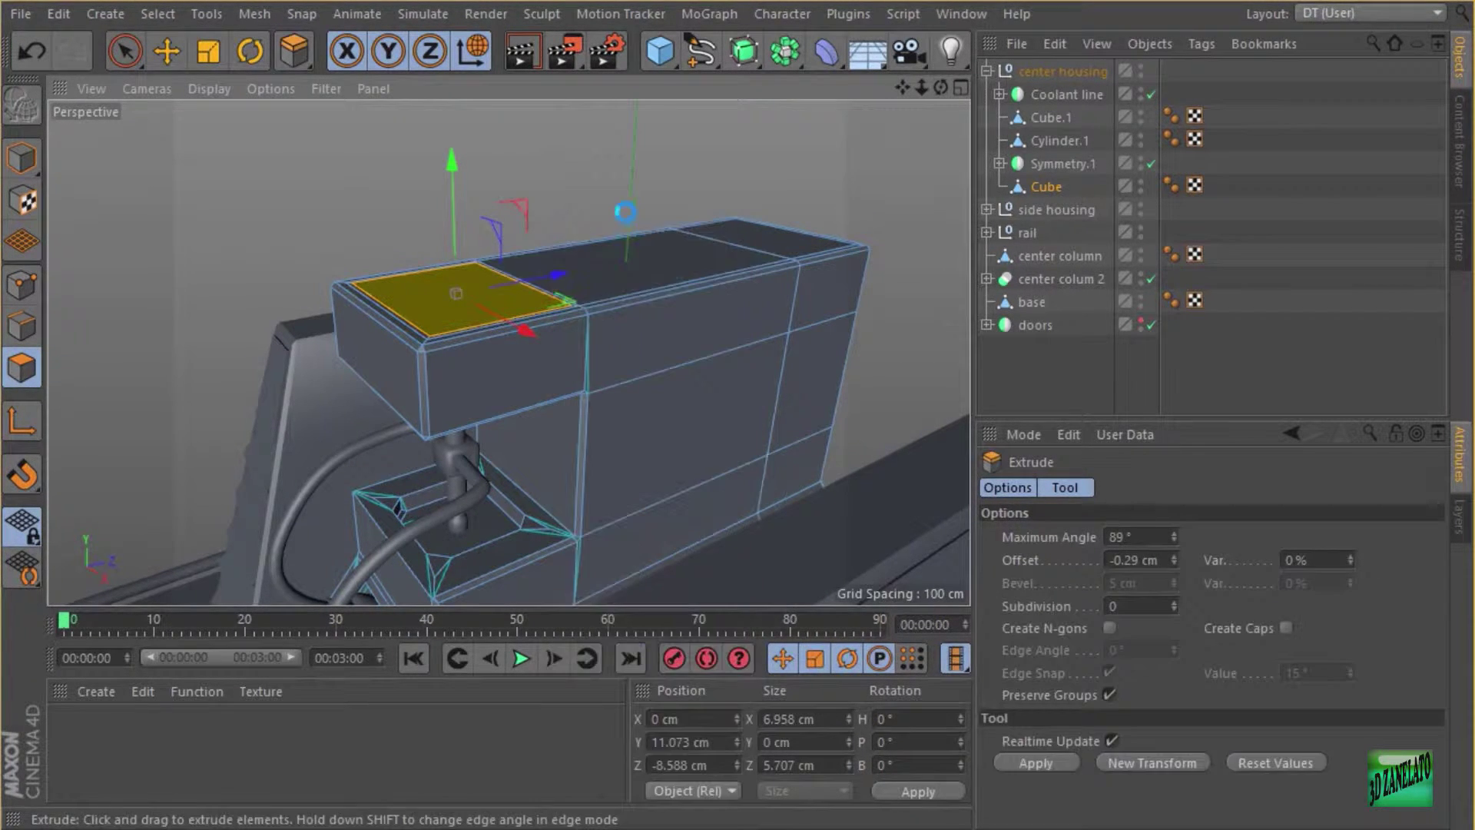
pyautogui.rightClick(614, 225)
pyautogui.click(653, 552)
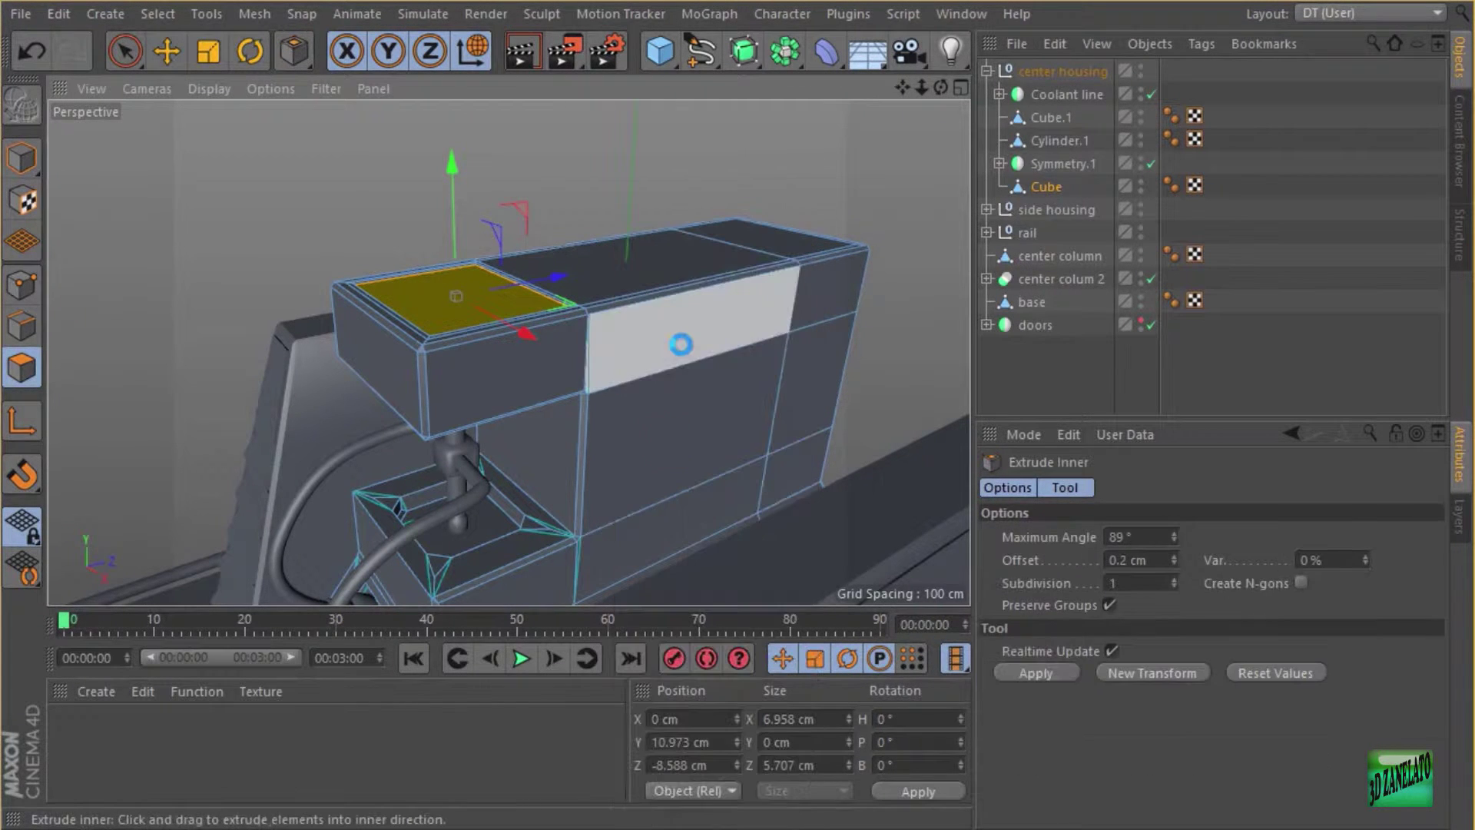
# Extrude the innermost front top face upward by 1.31 cm to form a raised block.
pyautogui.rightClick(653, 344)
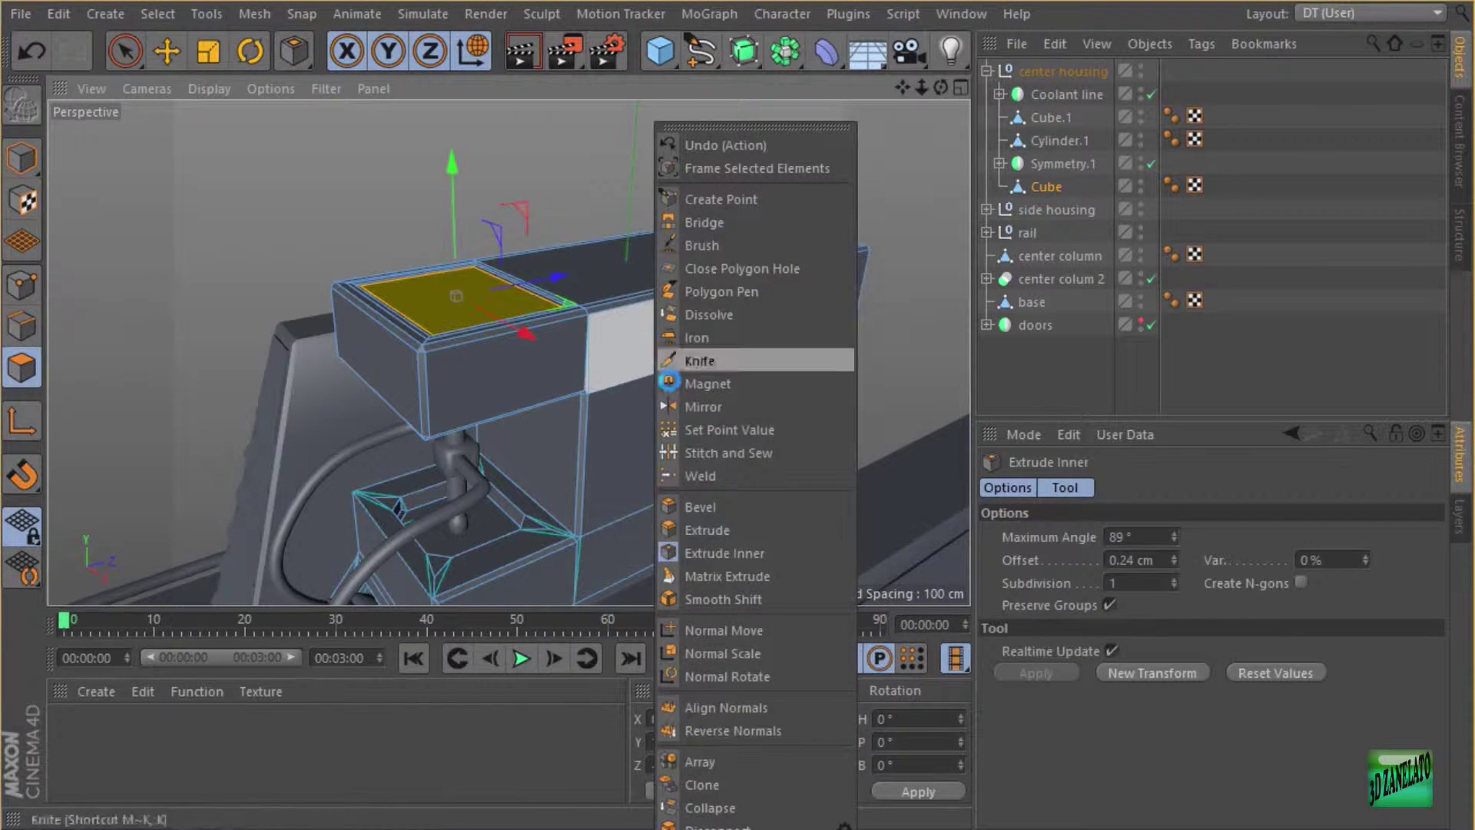
pyautogui.click(702, 520)
pyautogui.moveTo(687, 354); pyautogui.dragTo(807, 293)
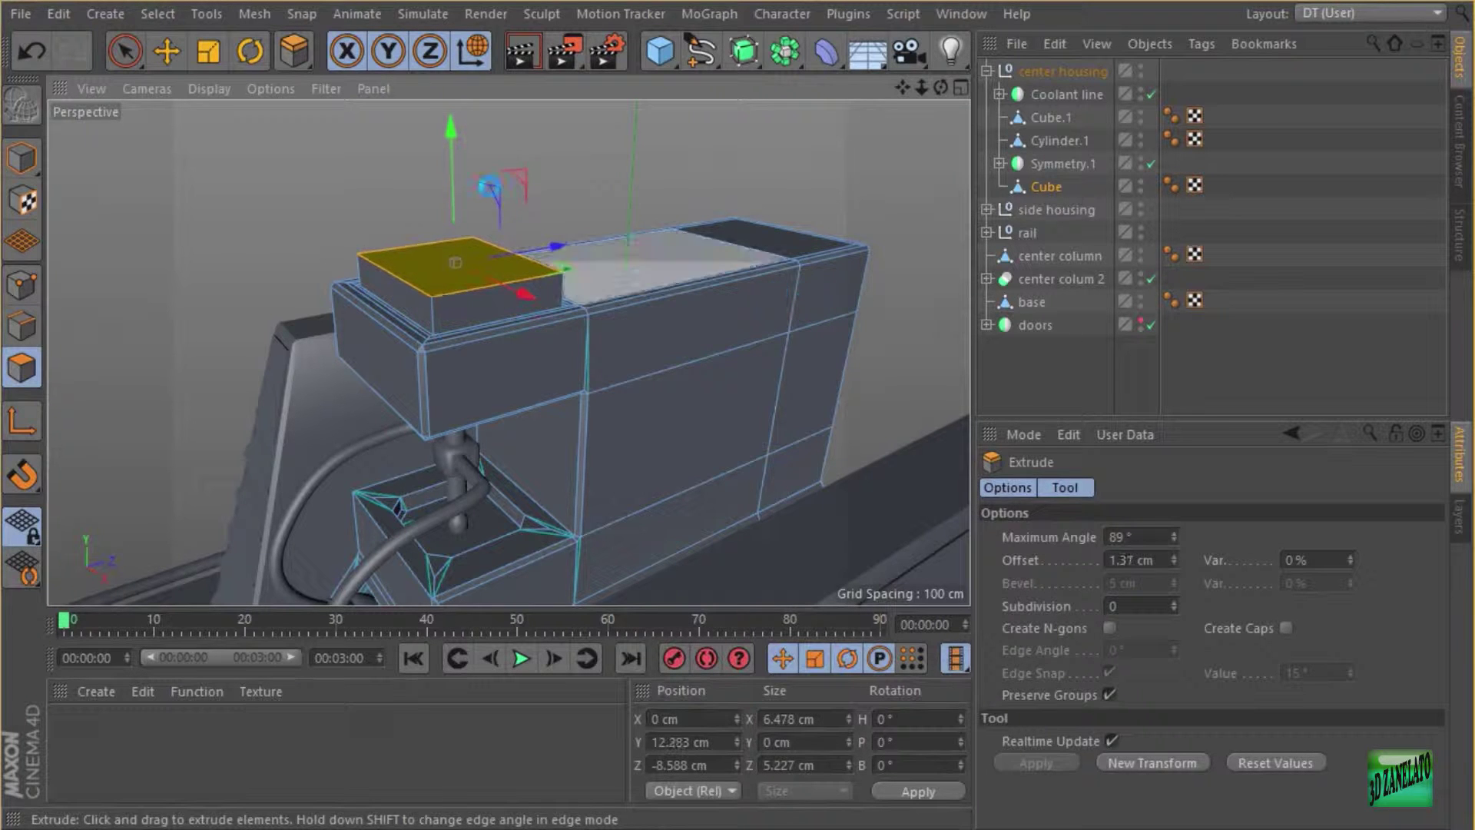
# In edge mode, lower the raised block's rear top edge to its base so the top slopes down like a wedge.
pyautogui.click(14, 318)
pyautogui.keyDown('alt'); pyautogui.moveTo(603, 249); pyautogui.dragTo(538, 311); pyautogui.keyUp('alt')
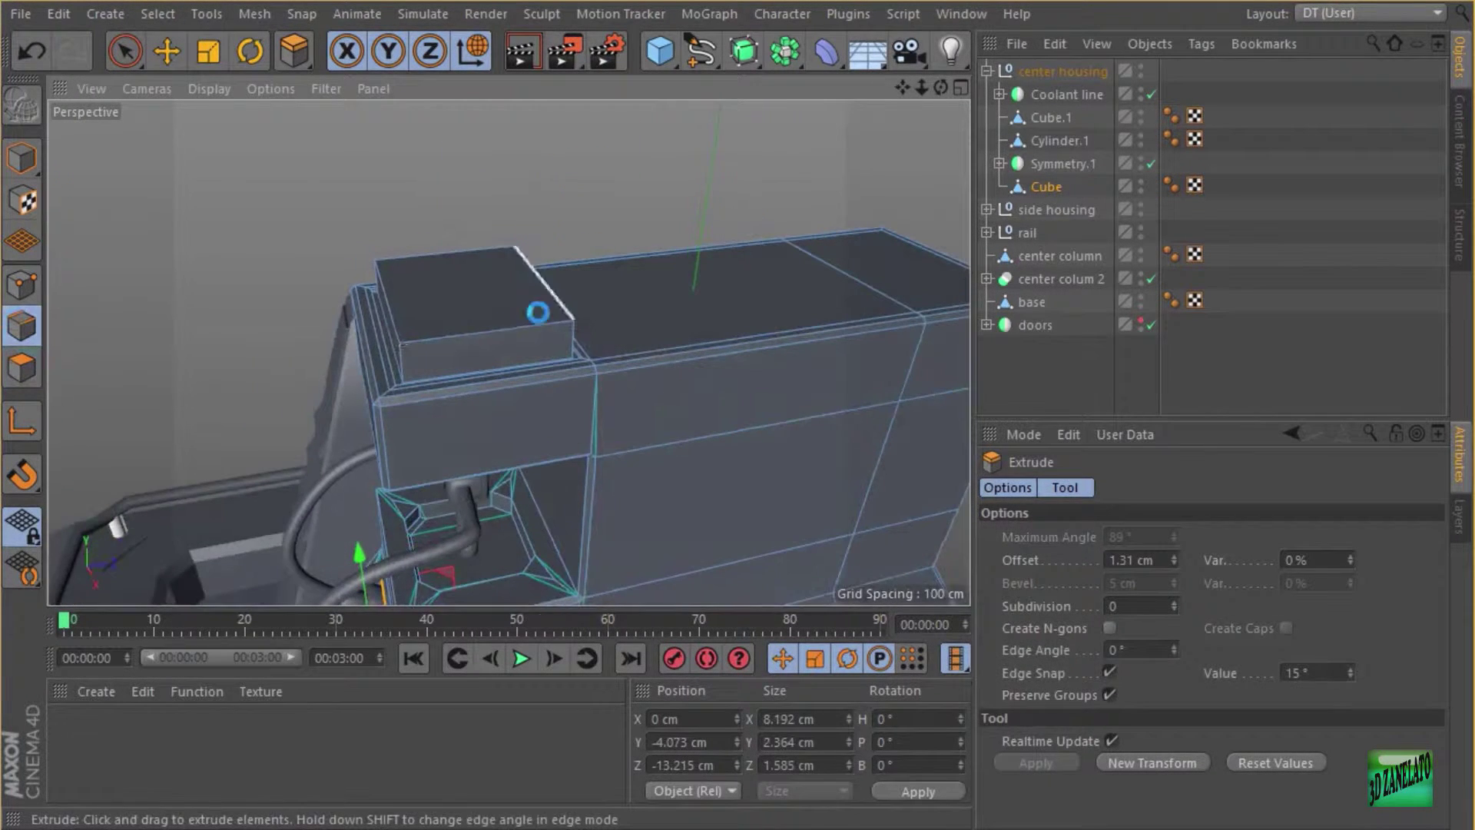
pyautogui.keyDown('alt'); pyautogui.moveTo(577, 227); pyautogui.dragTo(528, 162); pyautogui.keyUp('alt')
pyautogui.moveTo(530, 297); pyautogui.dragTo(388, 214)
# Select the wedge's front face and inset it by 0.26 cm using Extrude Inner.
pyautogui.click(22, 368)
pyautogui.click(407, 288)
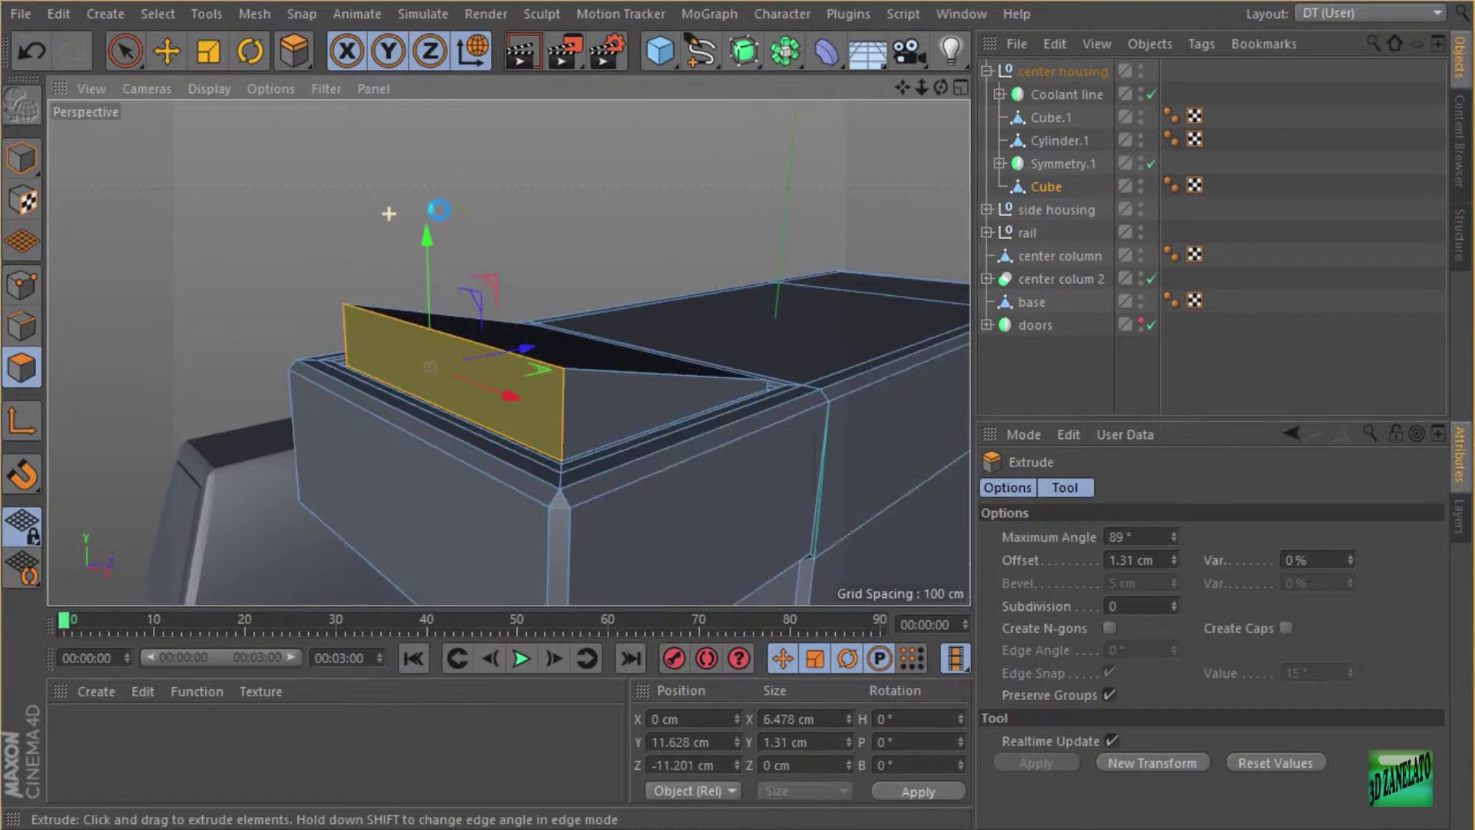
pyautogui.rightClick(609, 211)
pyautogui.click(676, 557)
pyautogui.moveTo(708, 368); pyautogui.dragTo(674, 223)
# Extrude the inset front face of the wedge inward by -1.02 cm to hollow out a vent opening.
pyautogui.rightClick(675, 224)
pyautogui.click(710, 527)
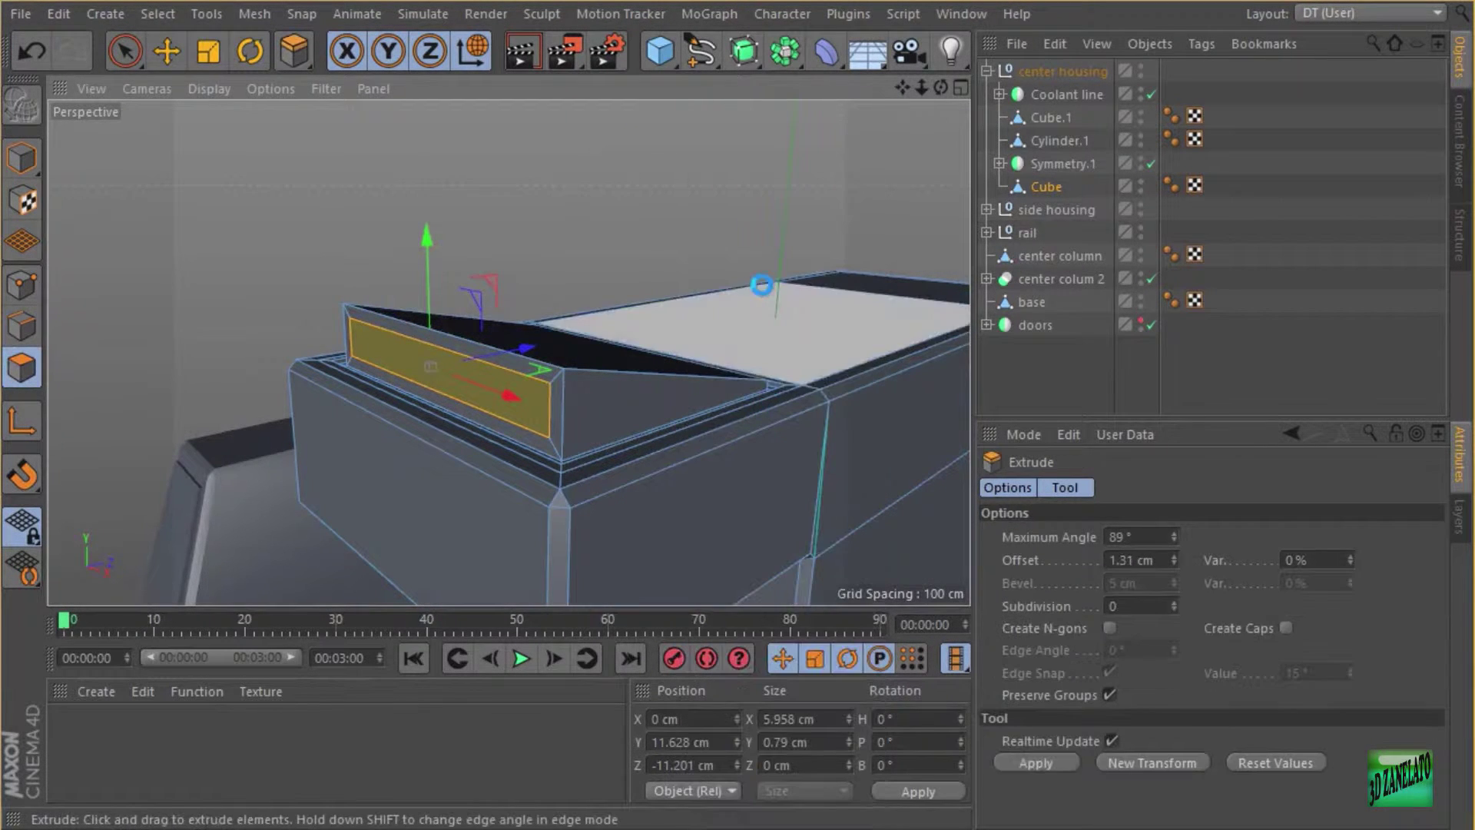
pyautogui.moveTo(762, 285); pyautogui.dragTo(666, 318)
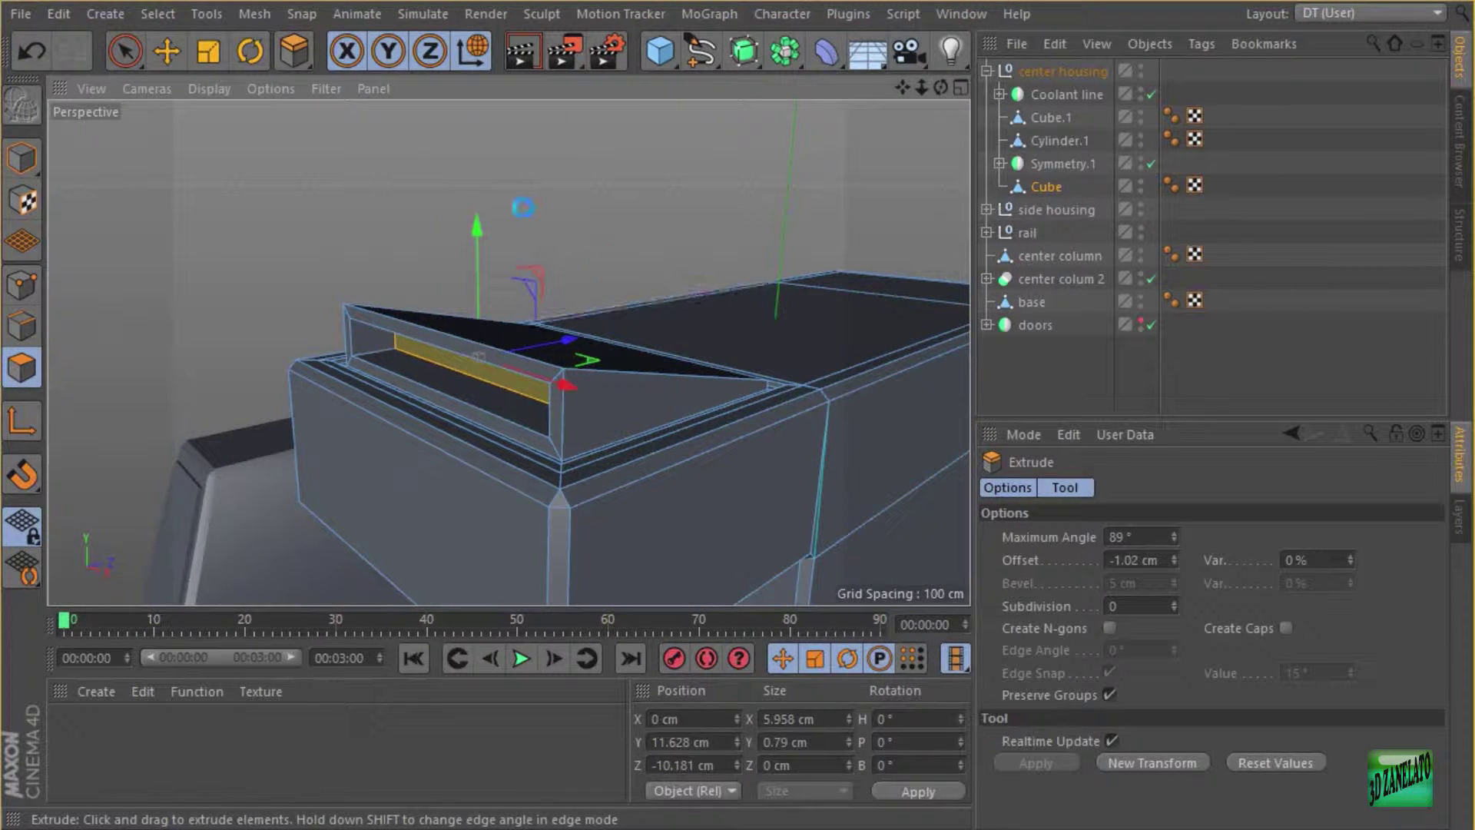
# Select the edge loop around the front rim of the vent opening with Loop Selection.
pyautogui.moveTo(479, 356); pyautogui.dragTo(237, 279)
pyautogui.click(21, 326)
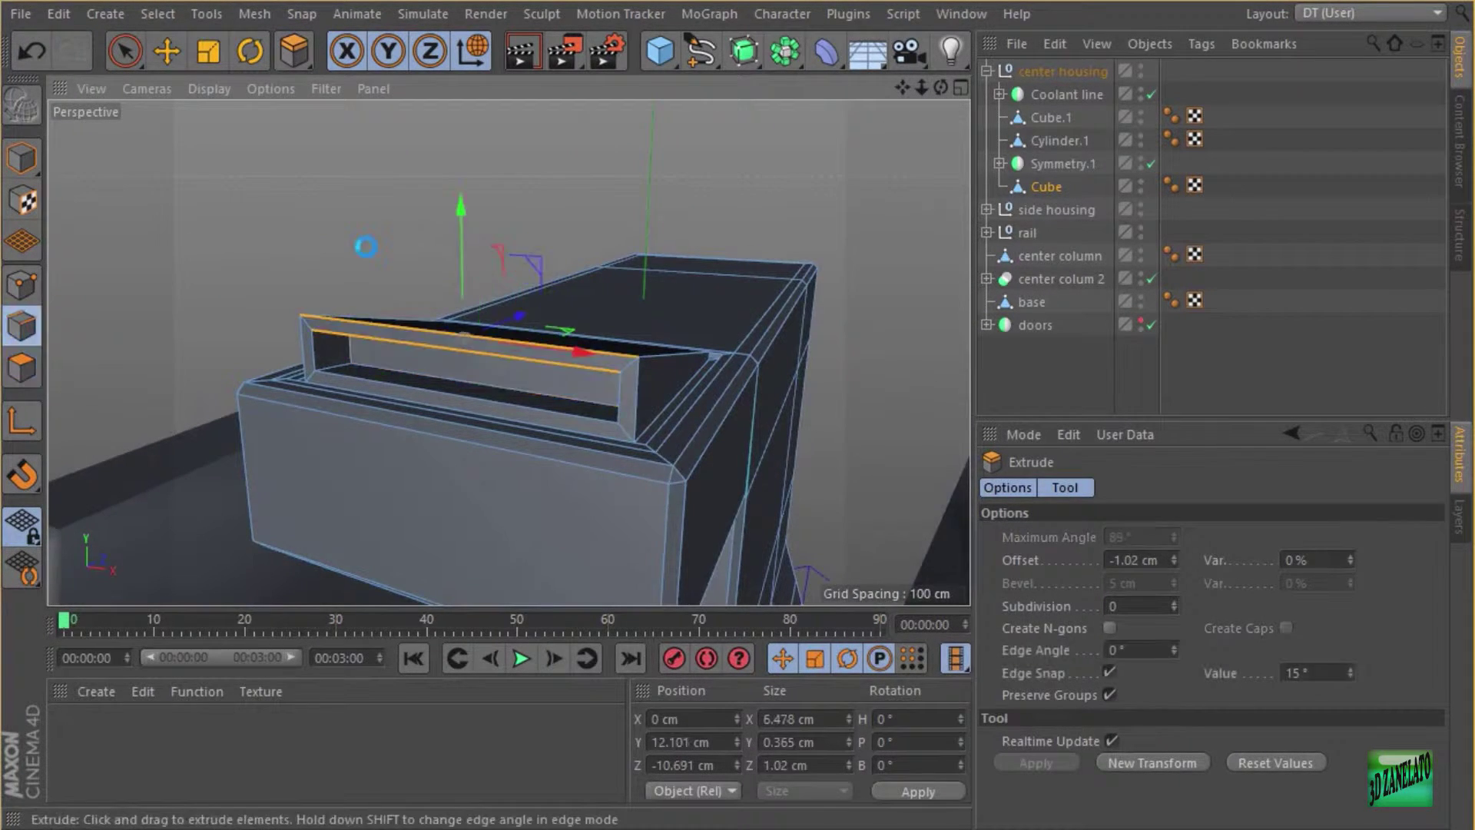
pyautogui.keyDown('alt'); pyautogui.moveTo(465, 238); pyautogui.dragTo(398, 221); pyautogui.keyUp('alt')
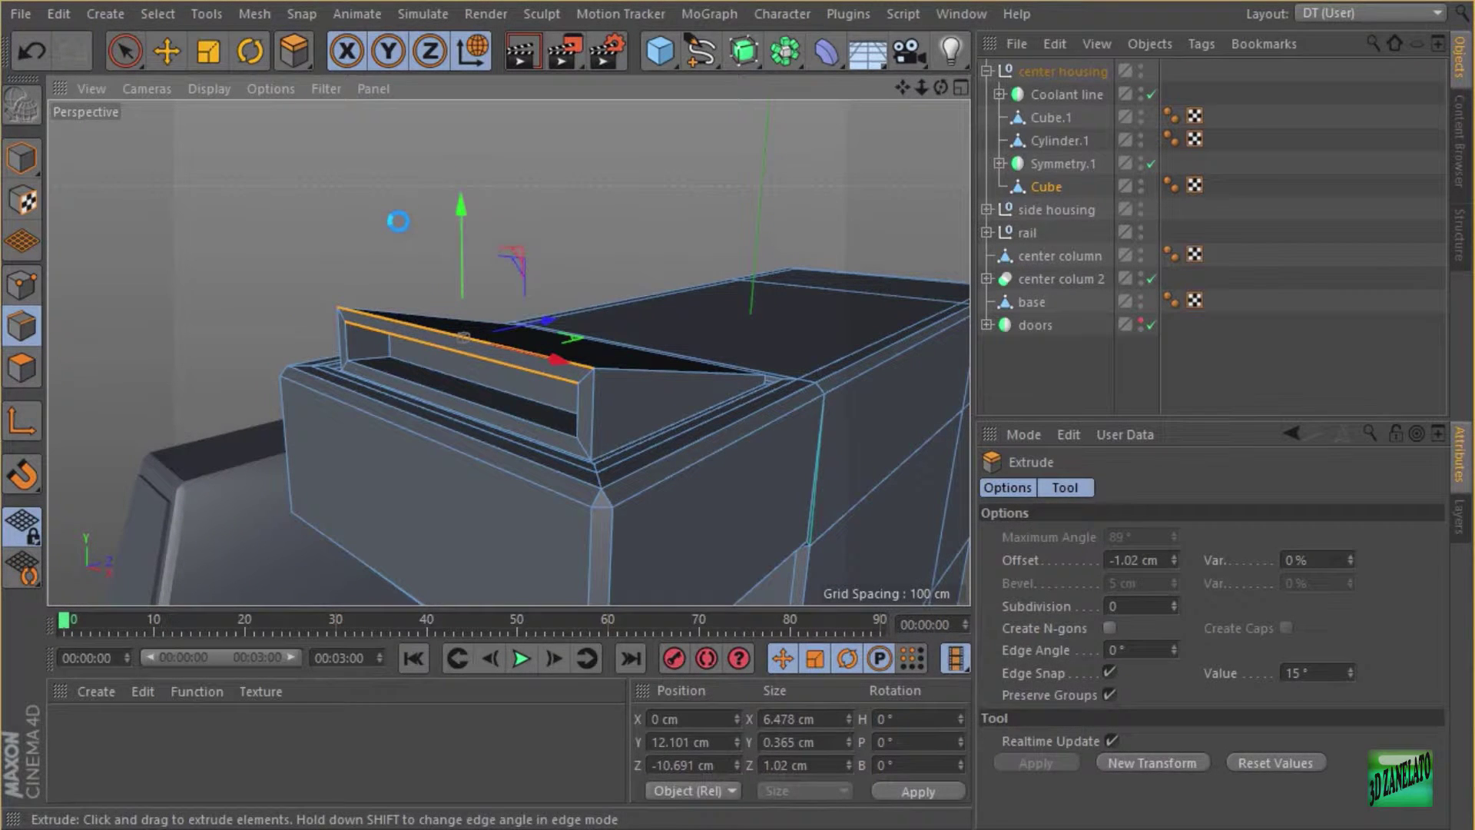
pyautogui.press('u')
pyautogui.press('l')
pyautogui.click(484, 401)
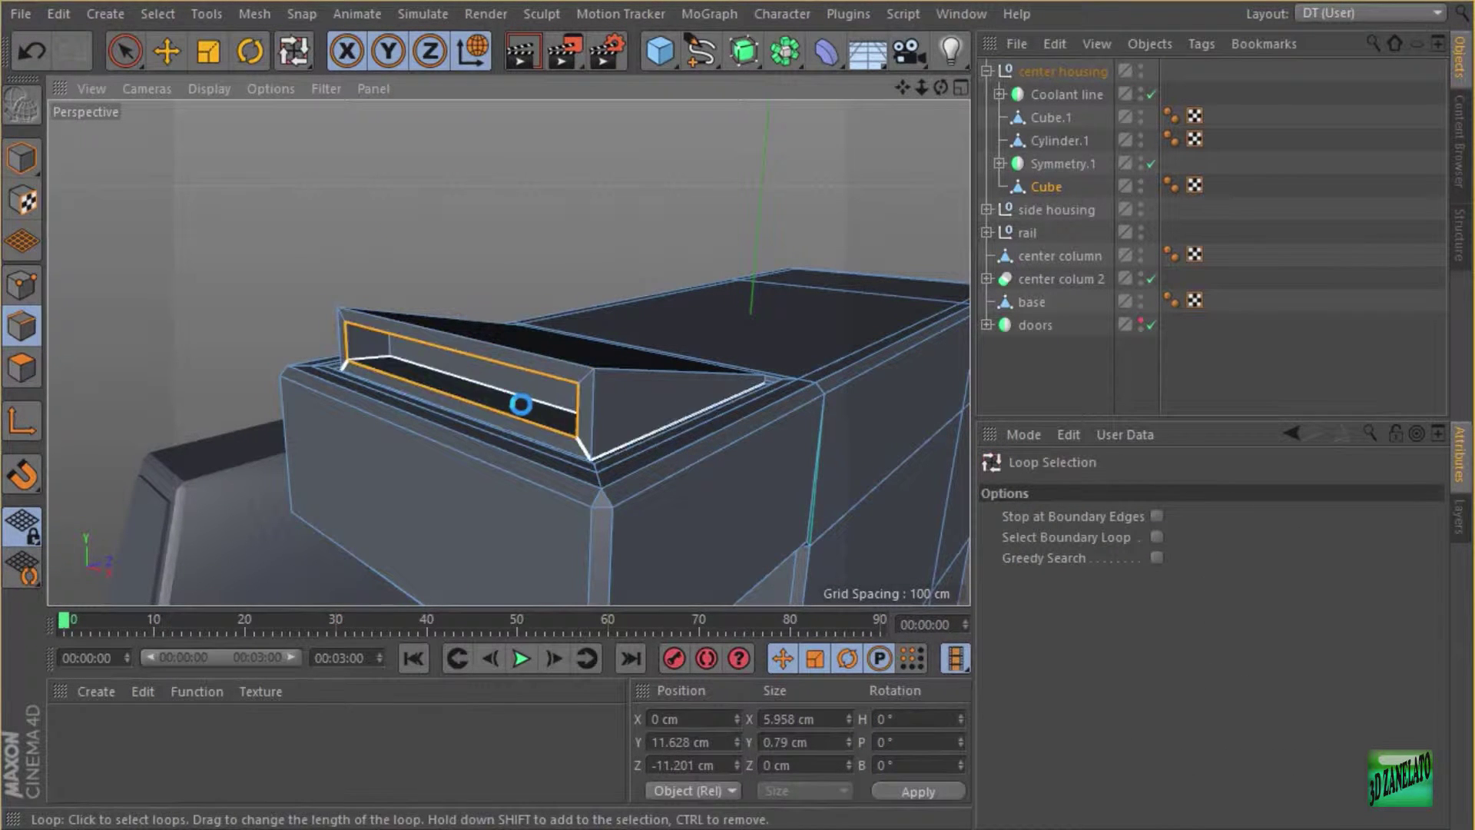
pyautogui.keyDown('alt'); pyautogui.moveTo(703, 196); pyautogui.dragTo(569, 405); pyautogui.keyUp('alt')
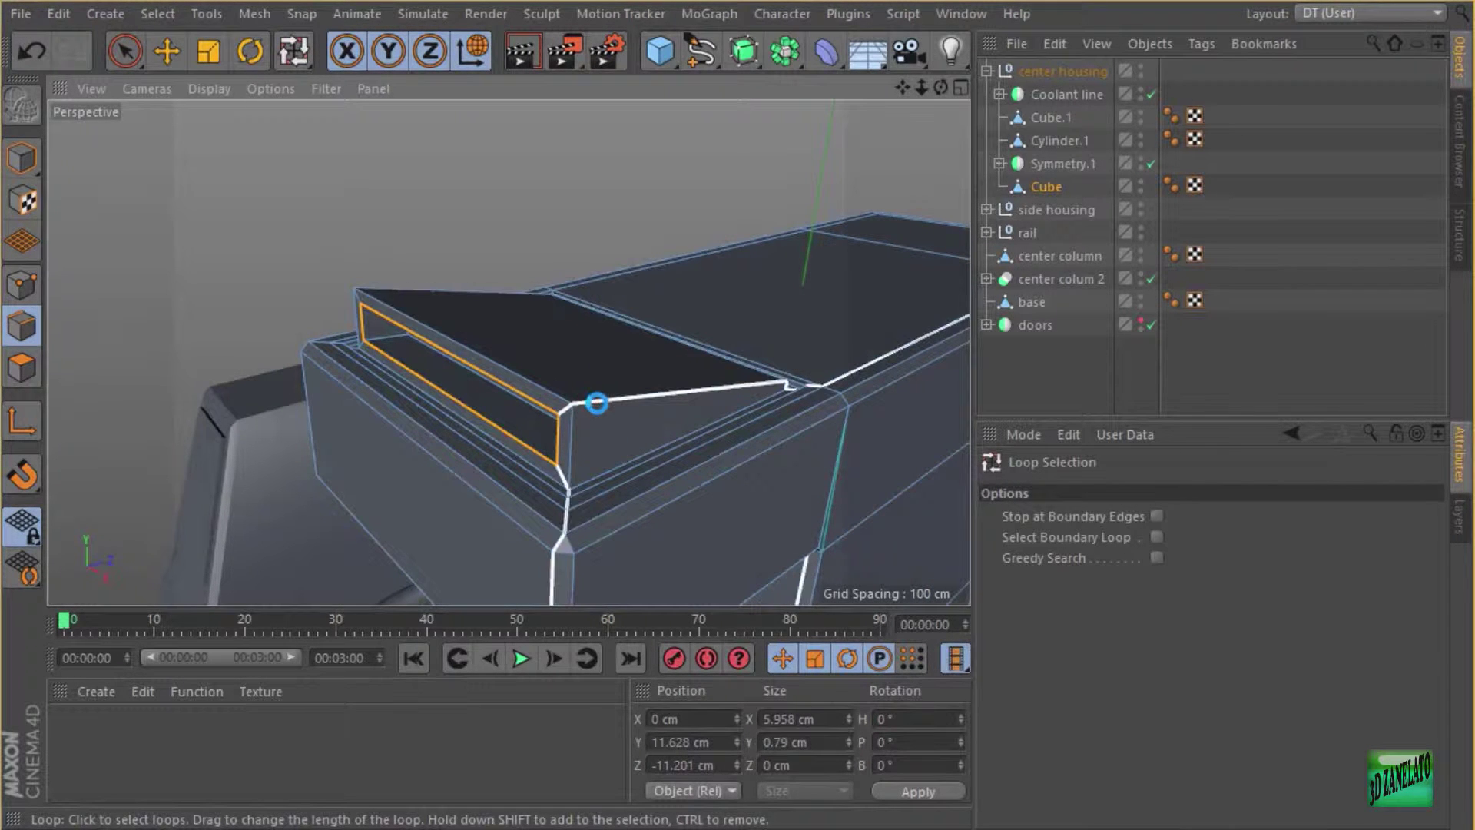
pyautogui.keyDown('alt'); pyautogui.moveTo(379, 148); pyautogui.dragTo(522, 185); pyautogui.keyUp('alt')
pyautogui.keyDown('alt'); pyautogui.moveTo(396, 244); pyautogui.dragTo(347, 248); pyautogui.keyUp('alt')
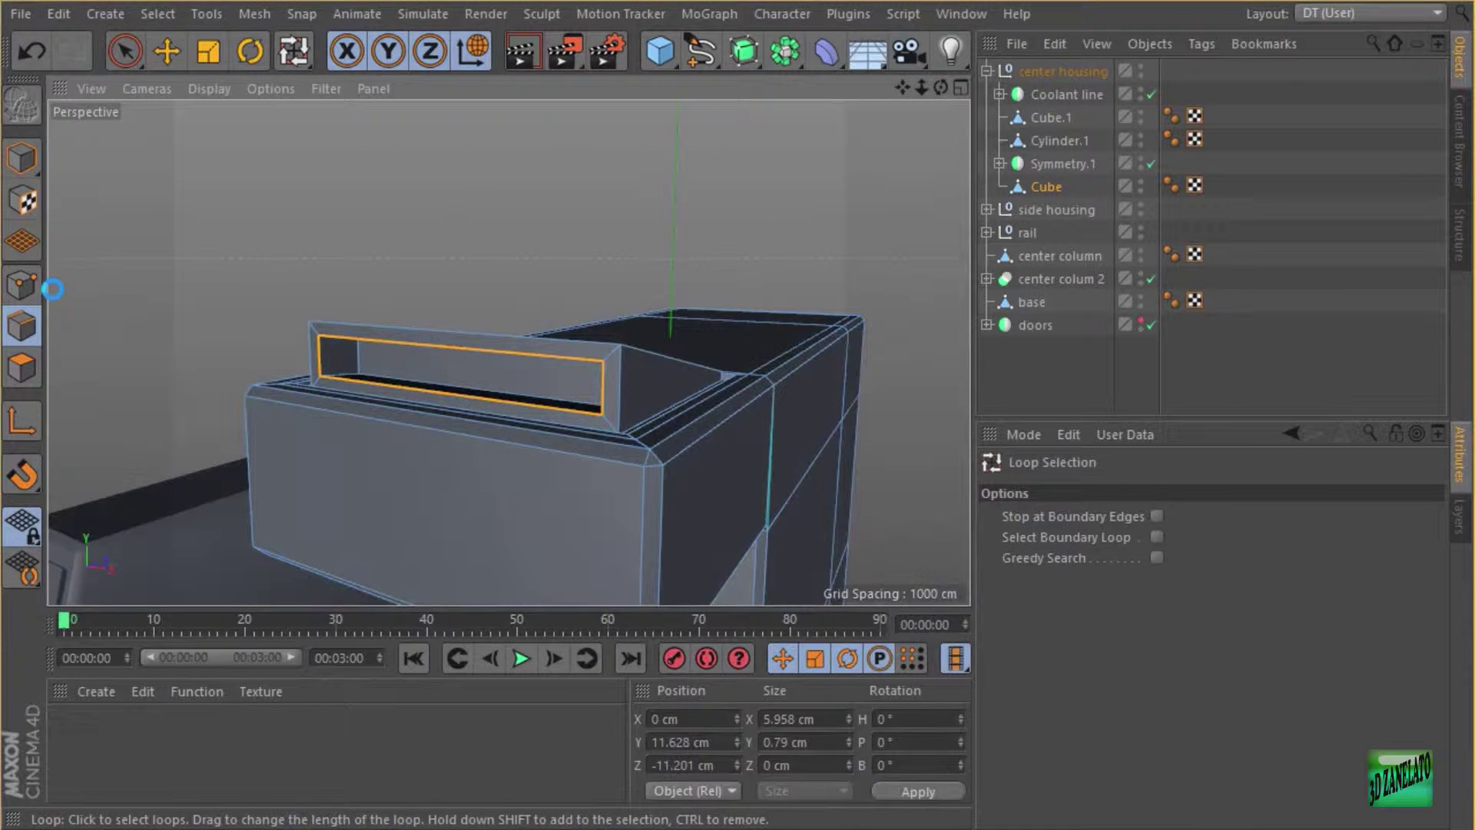
# Add the opening's inner corner edges with Ring Selection and bevel the selected edges by 0.06 cm.
pyautogui.press('u')
pyautogui.press('b')
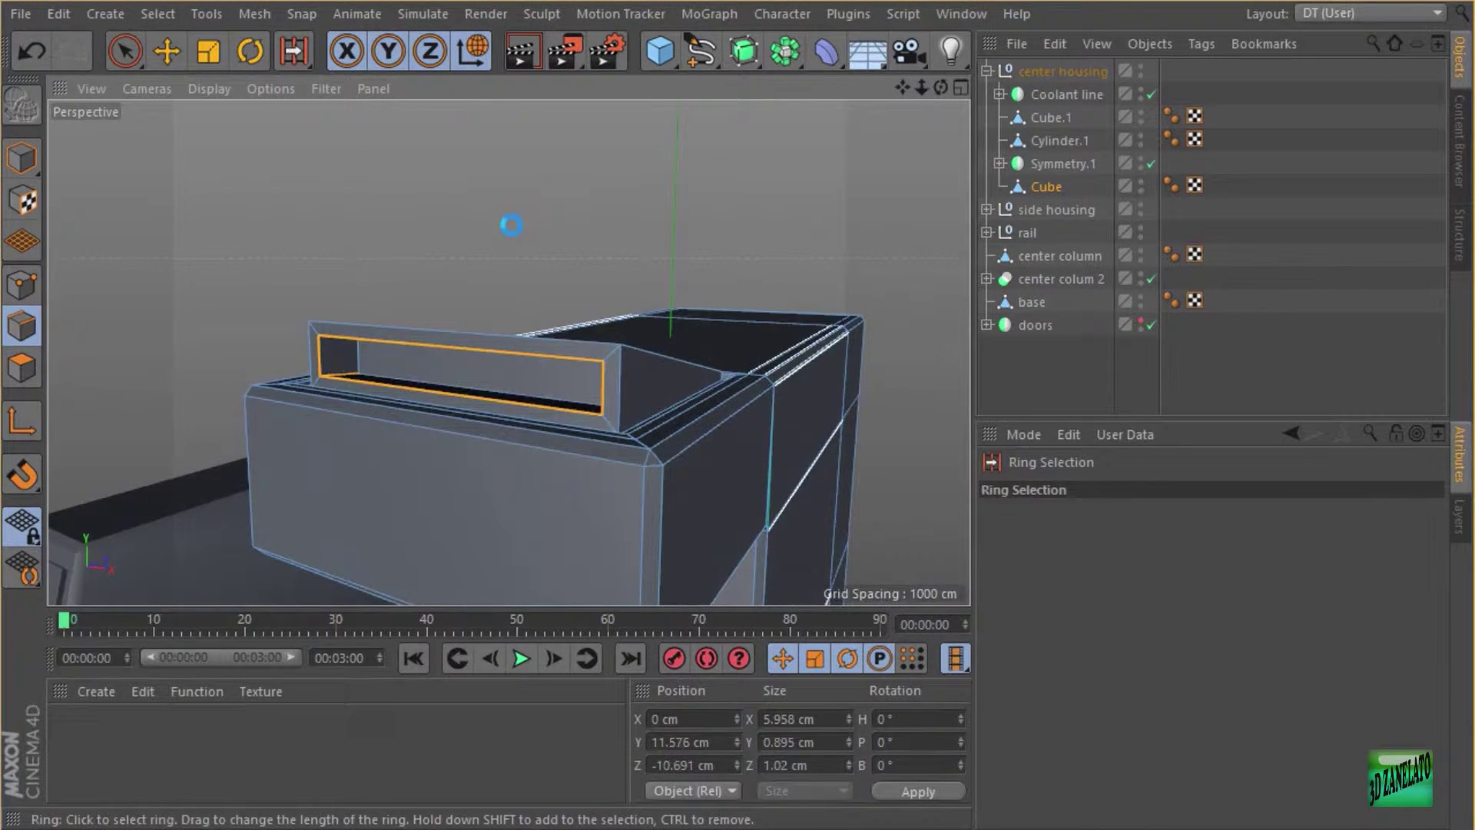
pyautogui.keyDown('alt'); pyautogui.moveTo(511, 225); pyautogui.dragTo(487, 240); pyautogui.keyUp('alt')
pyautogui.rightClick(470, 234)
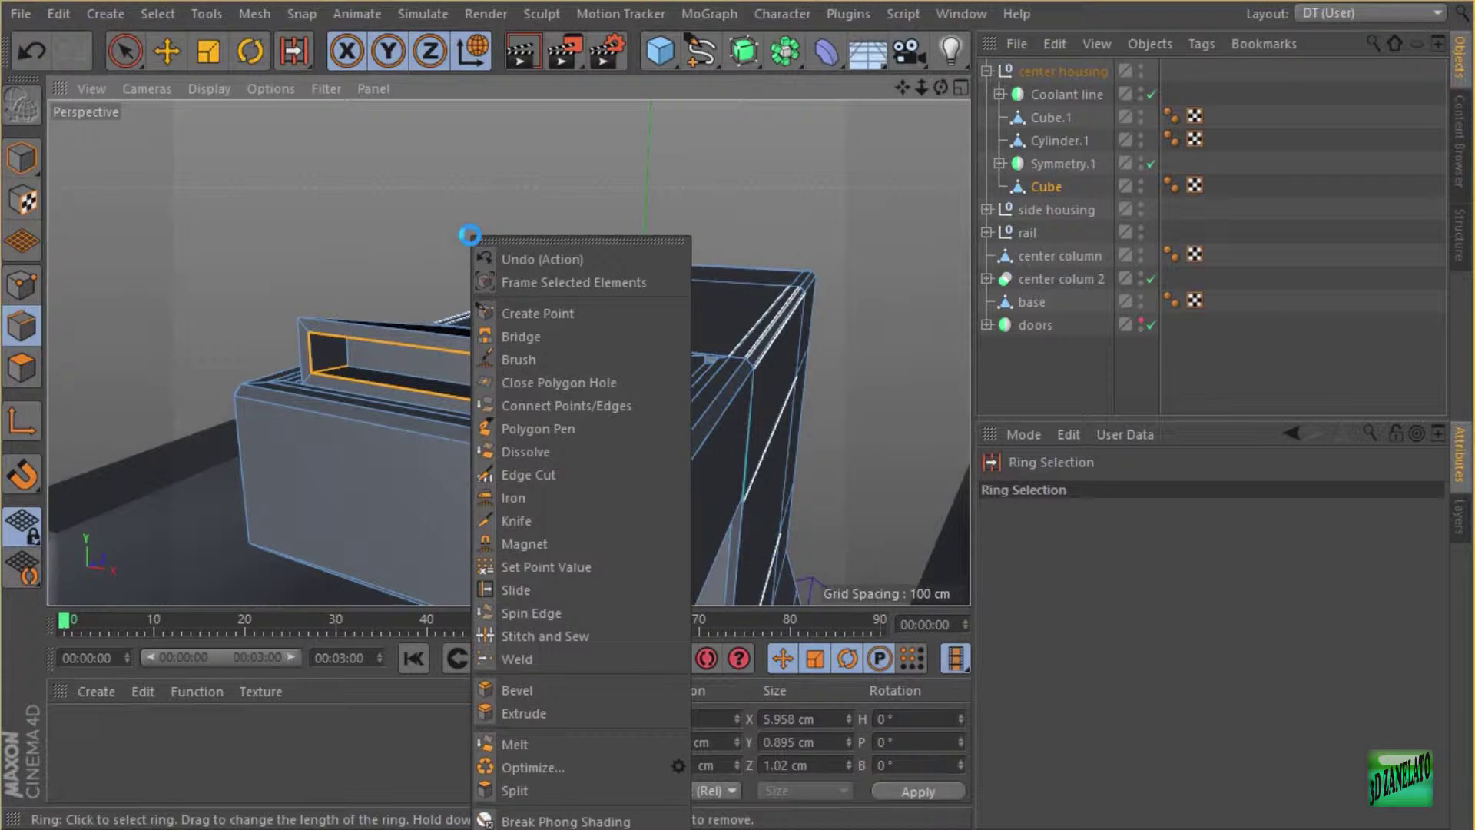
pyautogui.click(563, 688)
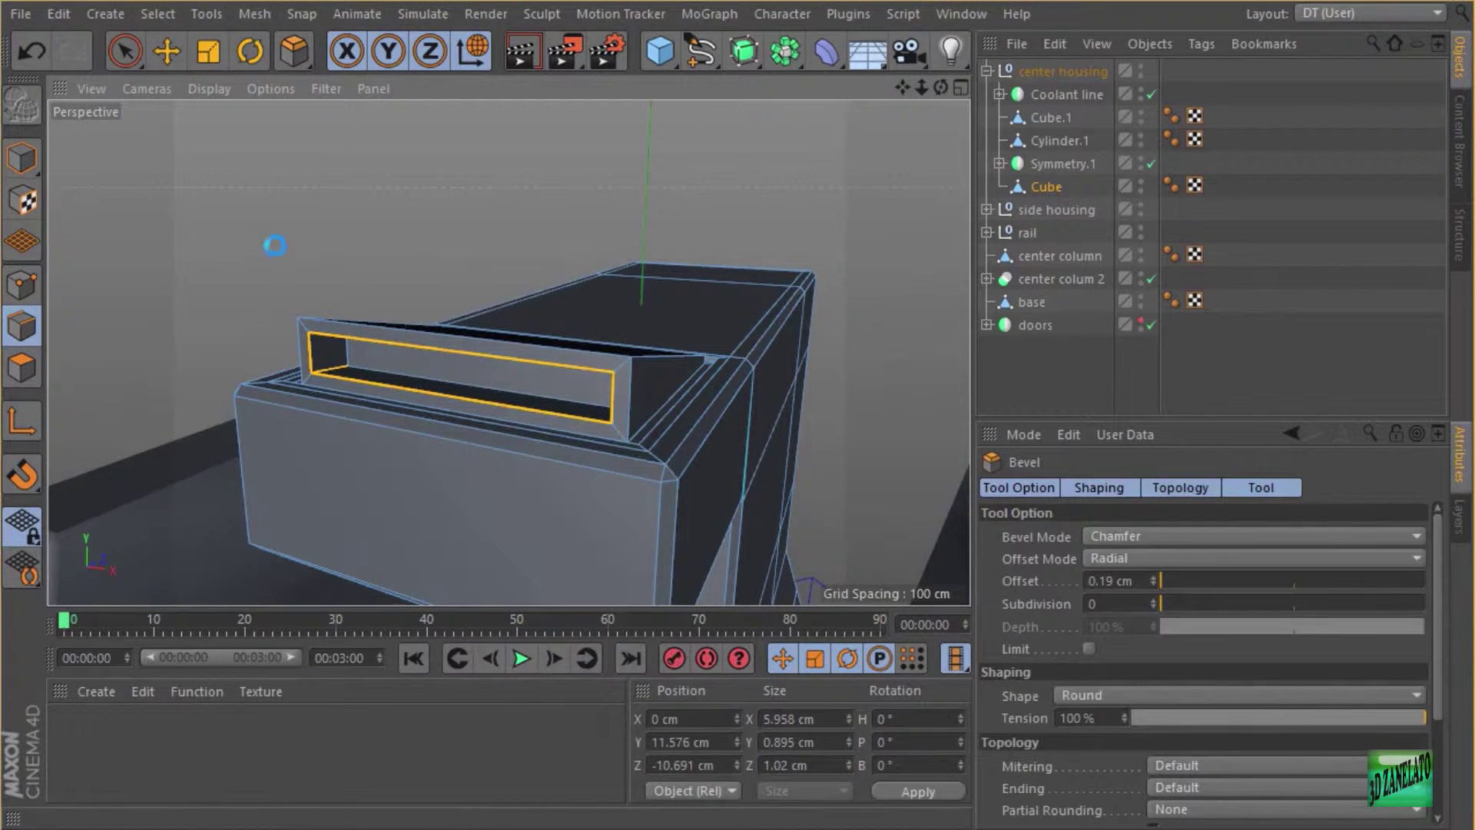
pyautogui.scroll(3, 306, 257)
pyautogui.keyDown('alt'); pyautogui.moveTo(306, 258); pyautogui.dragTo(369, 240); pyautogui.keyUp('alt')
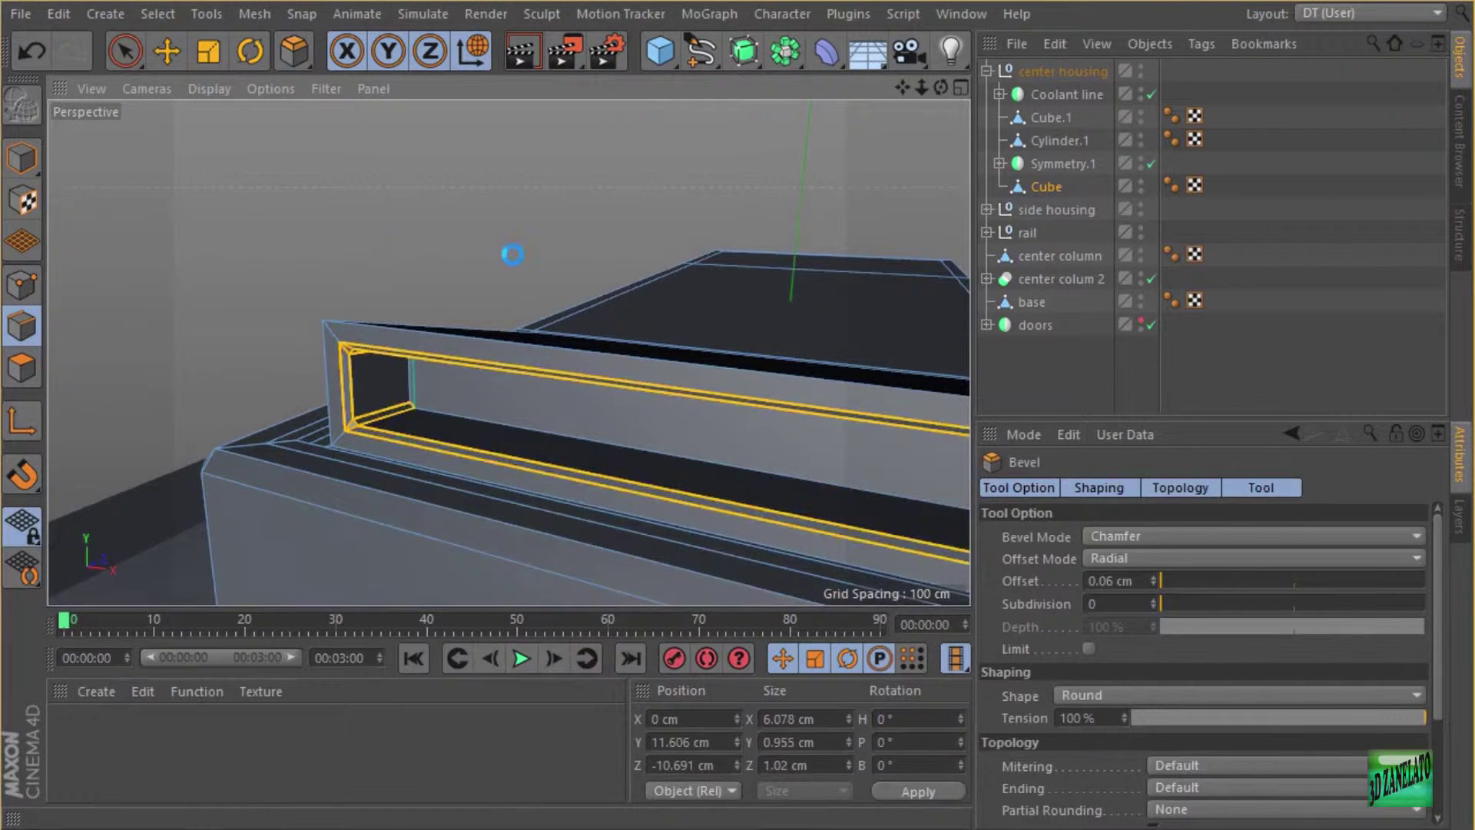
# Review the finished vent on the housing in model mode and expand the doors object.
pyautogui.keyDown('alt'); pyautogui.moveTo(510, 252); pyautogui.dragTo(20, 115, button='right'); pyautogui.keyUp('alt')
pyautogui.click(11, 160)
pyautogui.keyDown('alt'); pyautogui.moveTo(412, 188); pyautogui.dragTo(386, 241); pyautogui.keyUp('alt')
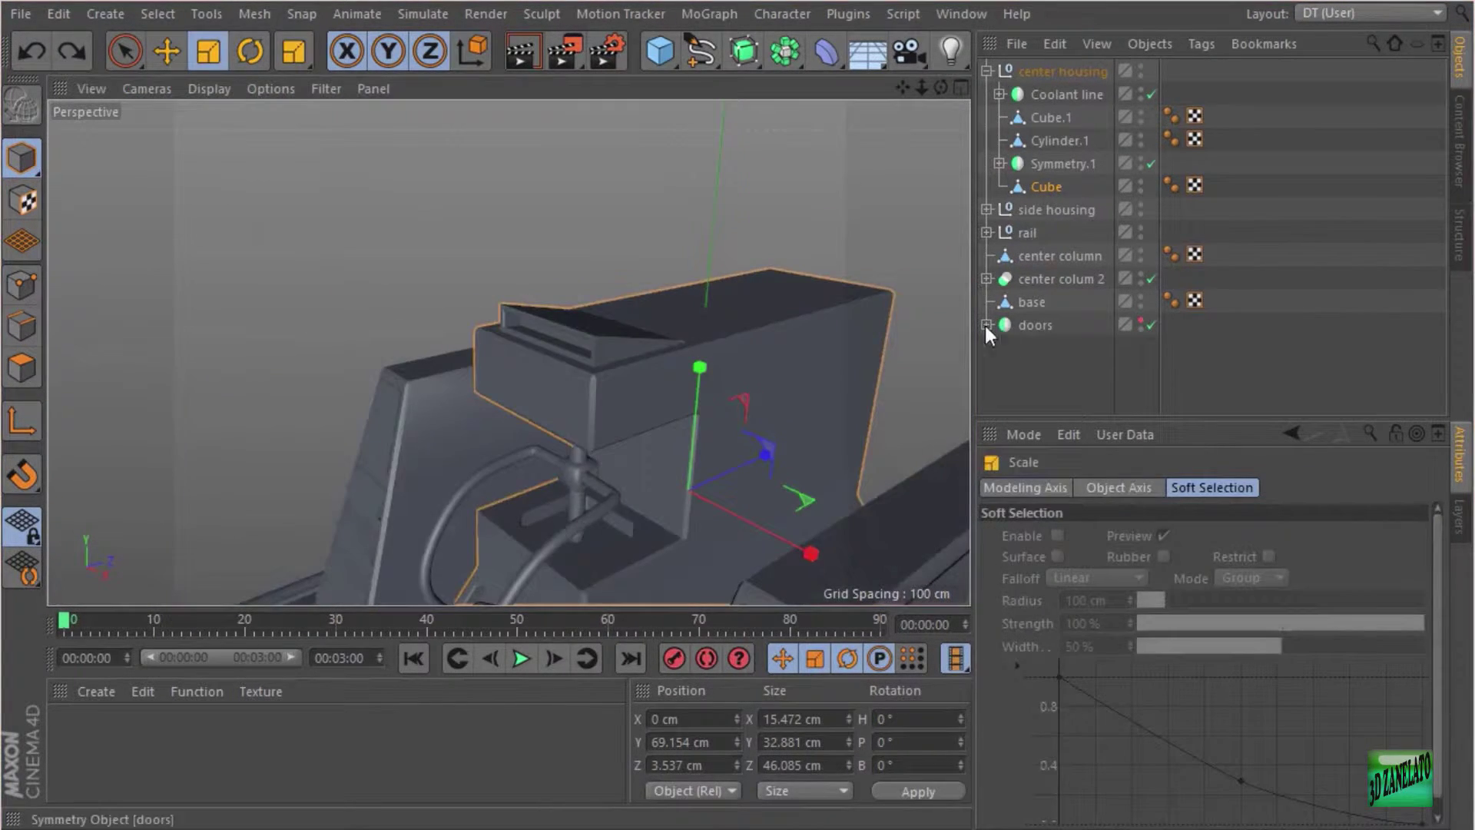
pyautogui.click(987, 325)
pyautogui.keyDown('alt'); pyautogui.moveTo(884, 322); pyautogui.dragTo(760, 265); pyautogui.keyUp('alt')
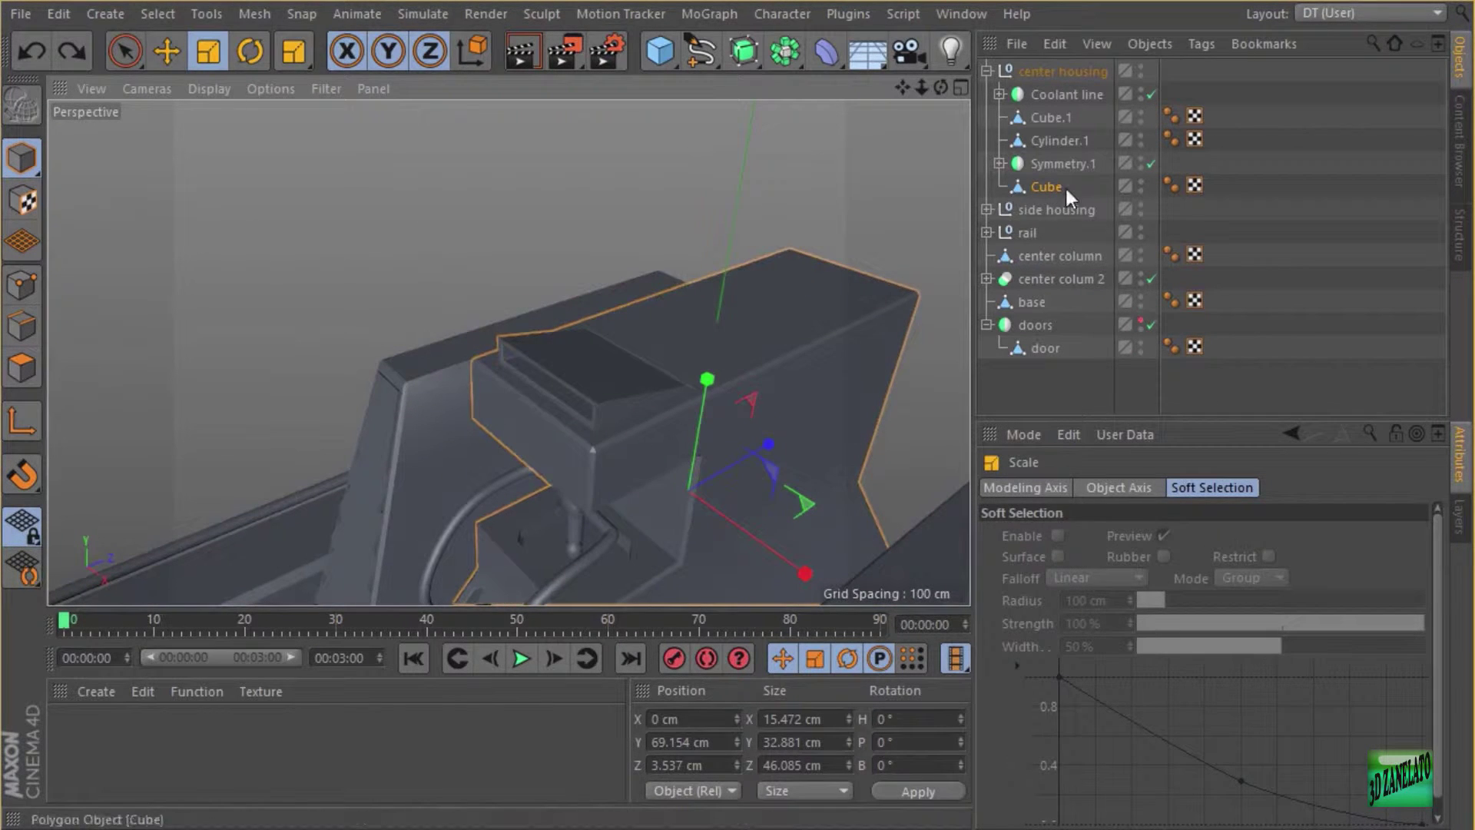
# Select the middle top face of the center housing's Cube and inset it by 0.47 cm using Extrude Inner.
pyautogui.click(1048, 188)
pyautogui.click(22, 367)
pyautogui.keyDown('alt'); pyautogui.moveTo(386, 307); pyautogui.dragTo(506, 288); pyautogui.keyUp('alt')
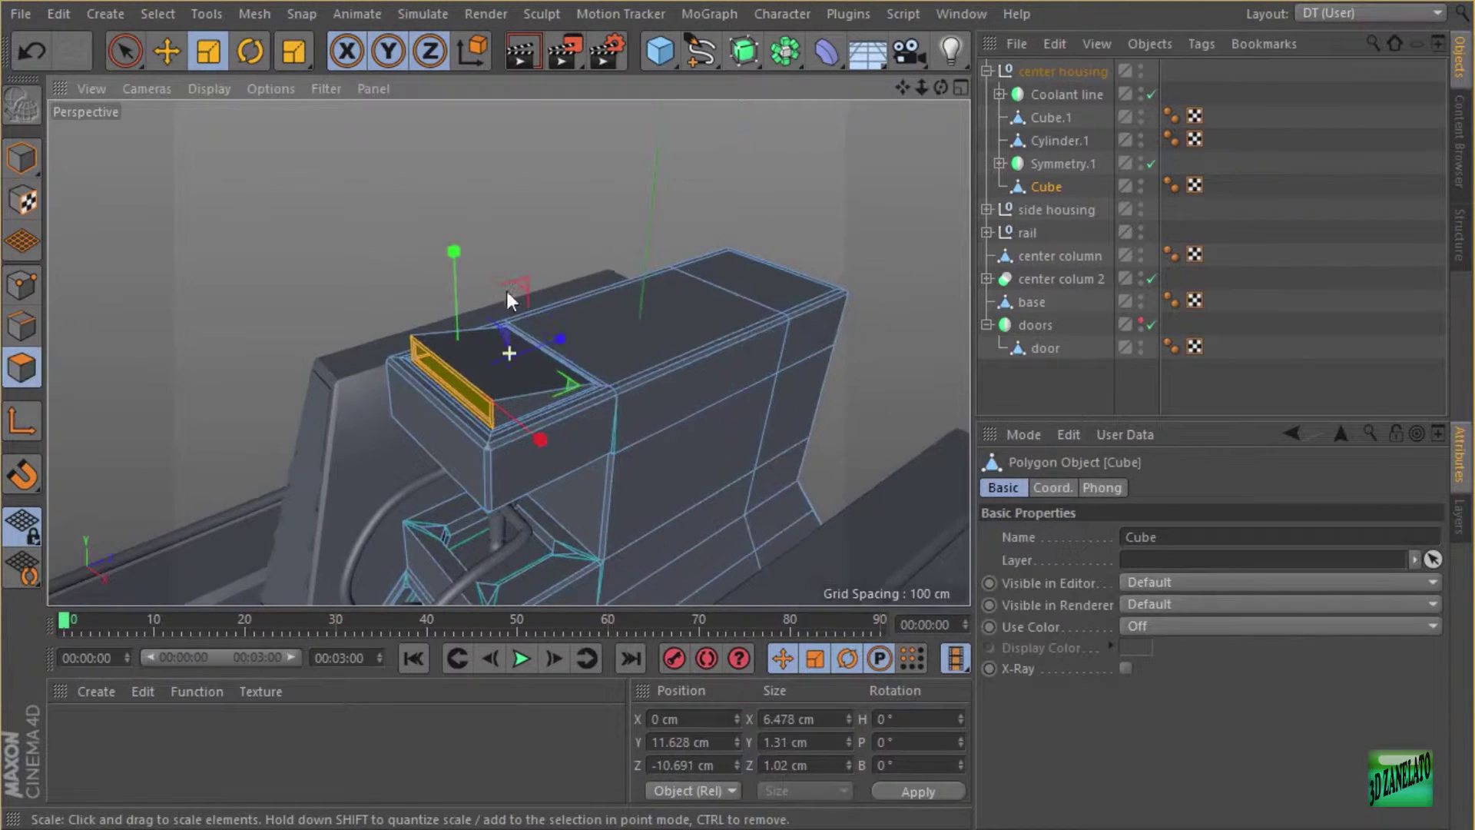
pyautogui.click(649, 317)
pyautogui.keyDown('alt'); pyautogui.moveTo(576, 229); pyautogui.dragTo(582, 245); pyautogui.keyUp('alt')
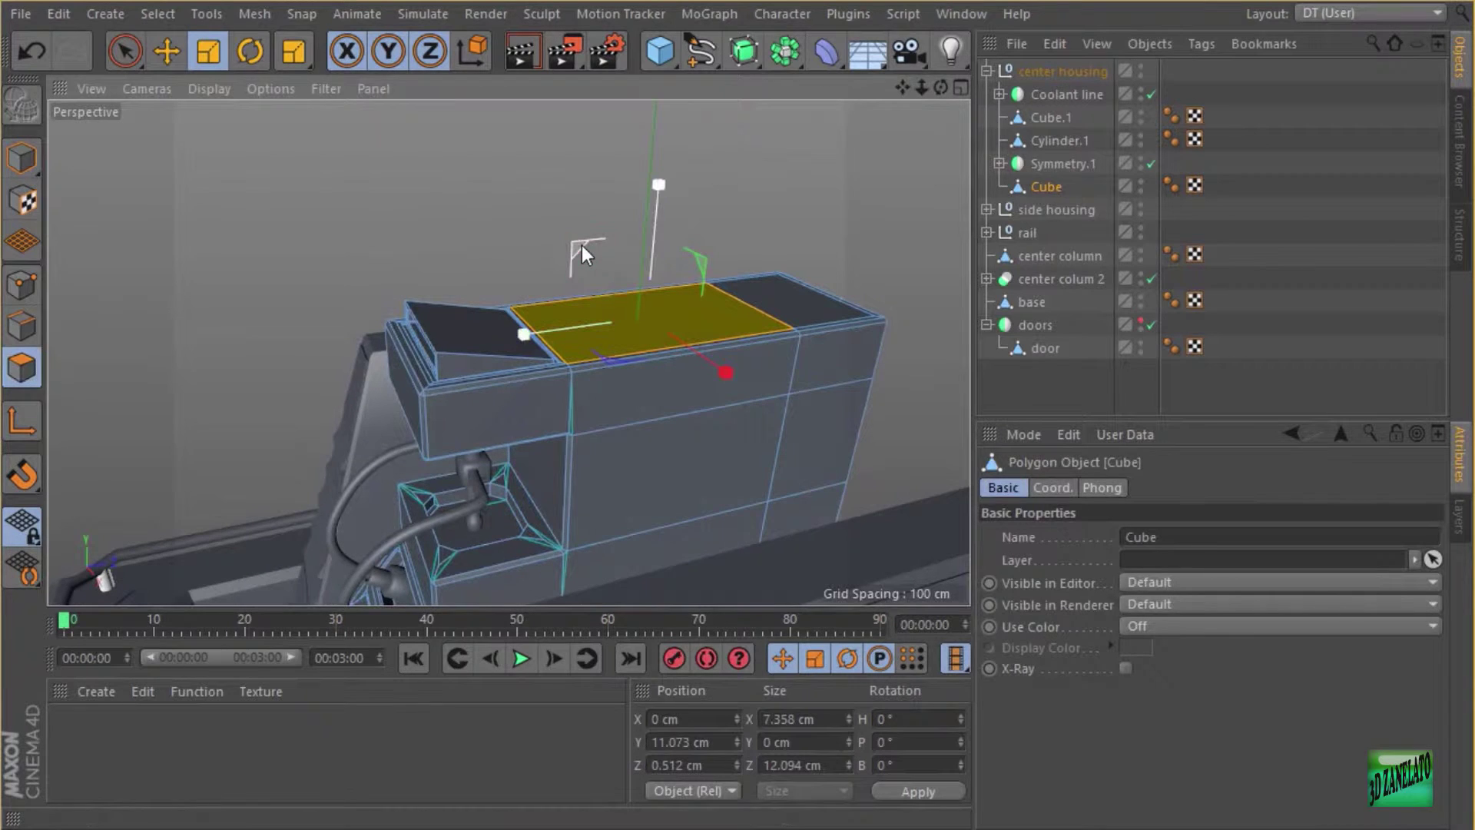
pyautogui.keyDown('alt'); pyautogui.moveTo(564, 324); pyautogui.dragTo(446, 224); pyautogui.keyUp('alt')
pyautogui.rightClick(446, 224)
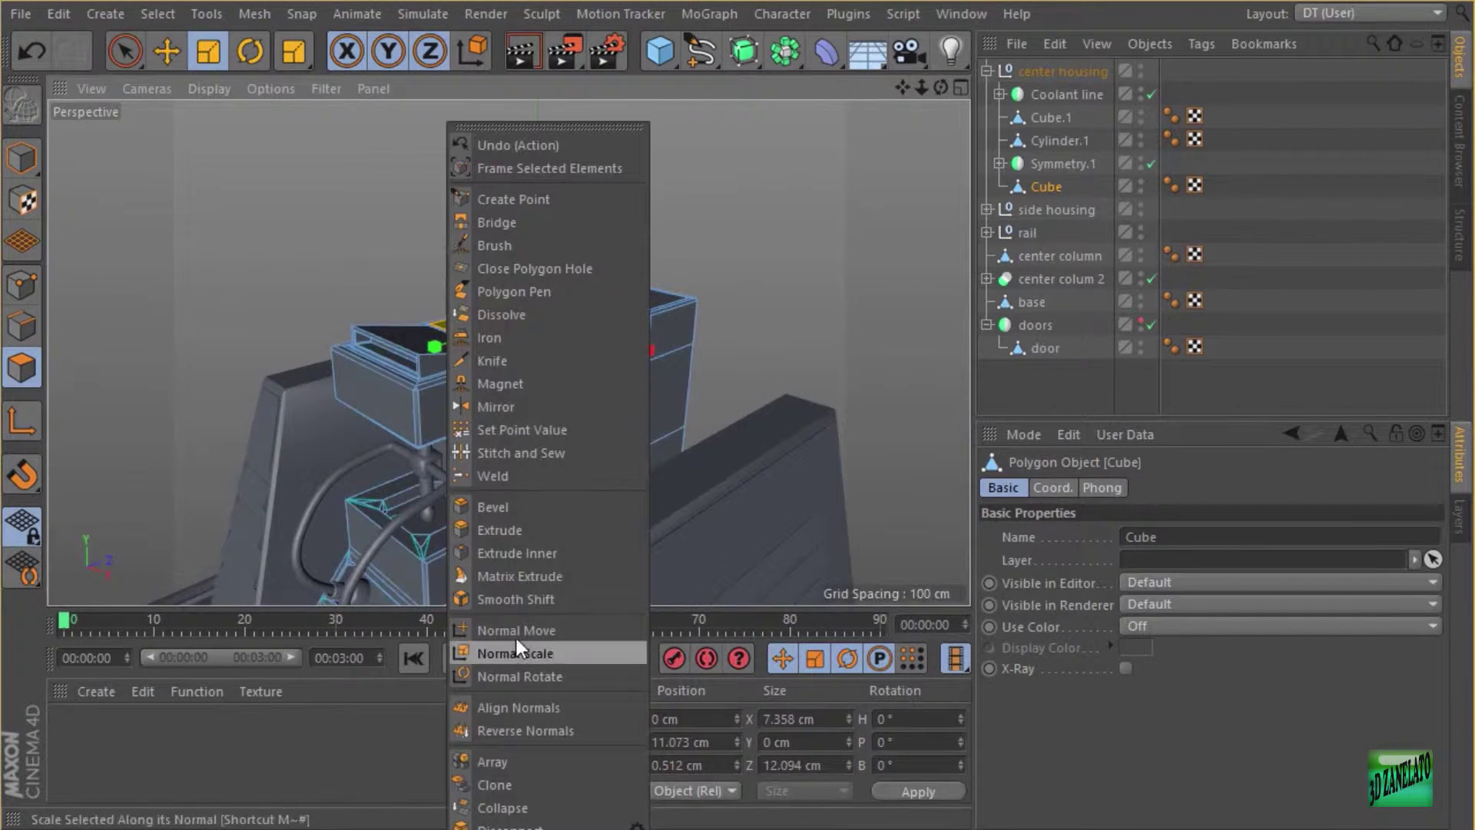
pyautogui.click(510, 552)
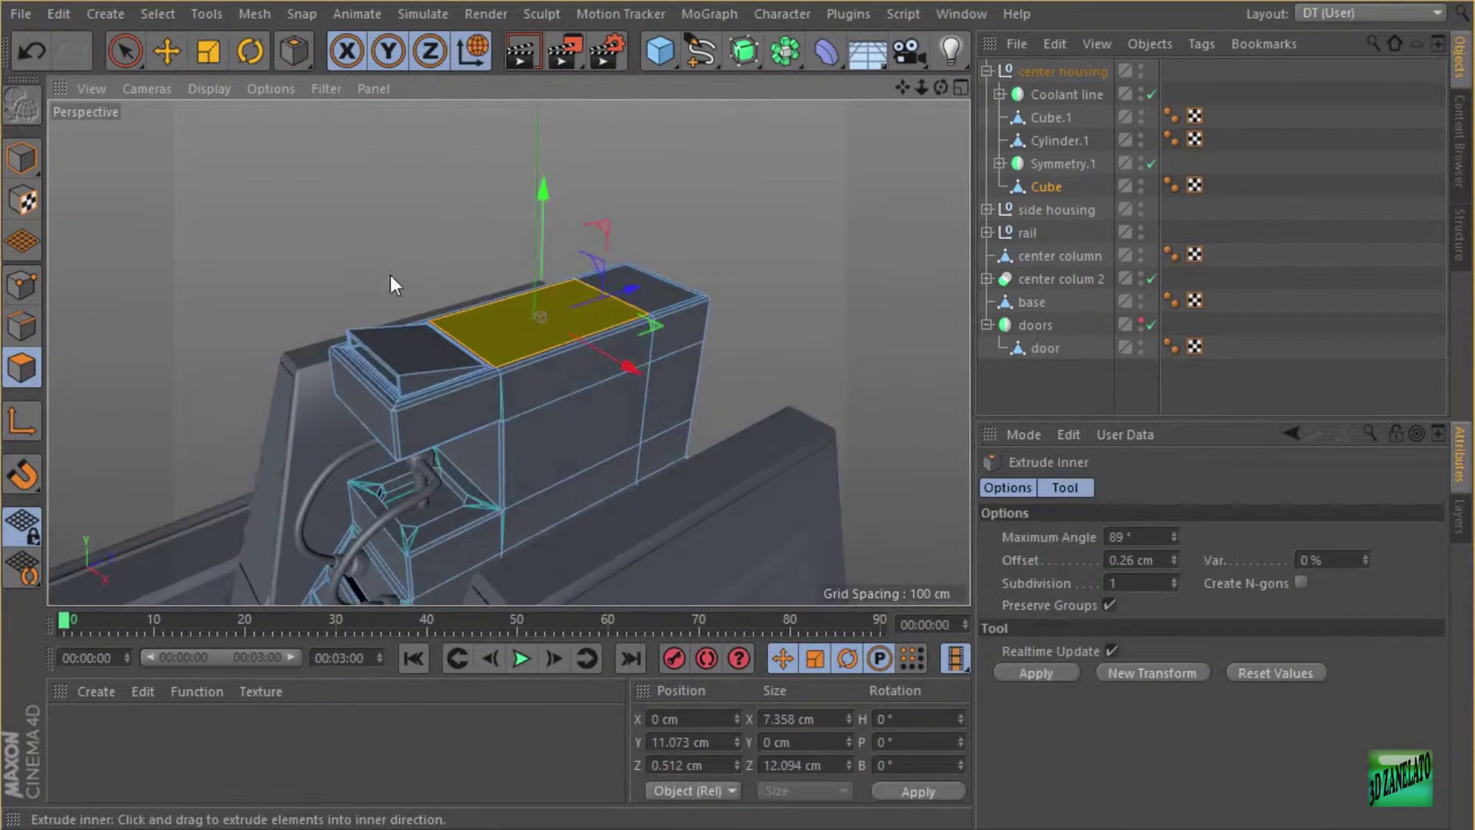
pyautogui.keyDown('alt'); pyautogui.moveTo(390, 275); pyautogui.dragTo(368, 201); pyautogui.keyUp('alt')
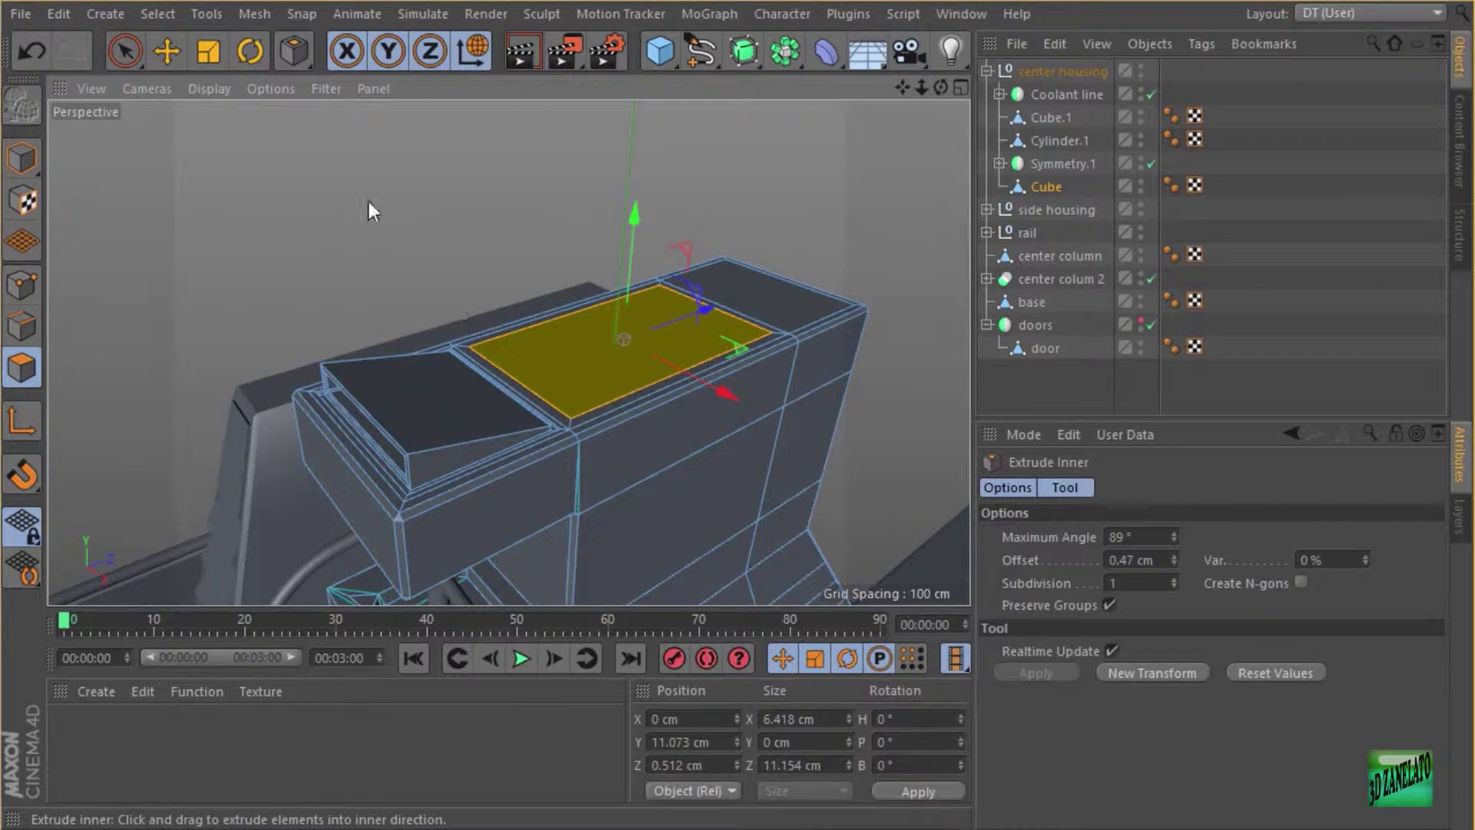
# Narrow the inset top face to about 5.21 cm in X and bevel it with 0.3 cm offset and 0.3 cm extrusion.
pyautogui.click(203, 52)
pyautogui.moveTo(738, 398); pyautogui.dragTo(707, 394)
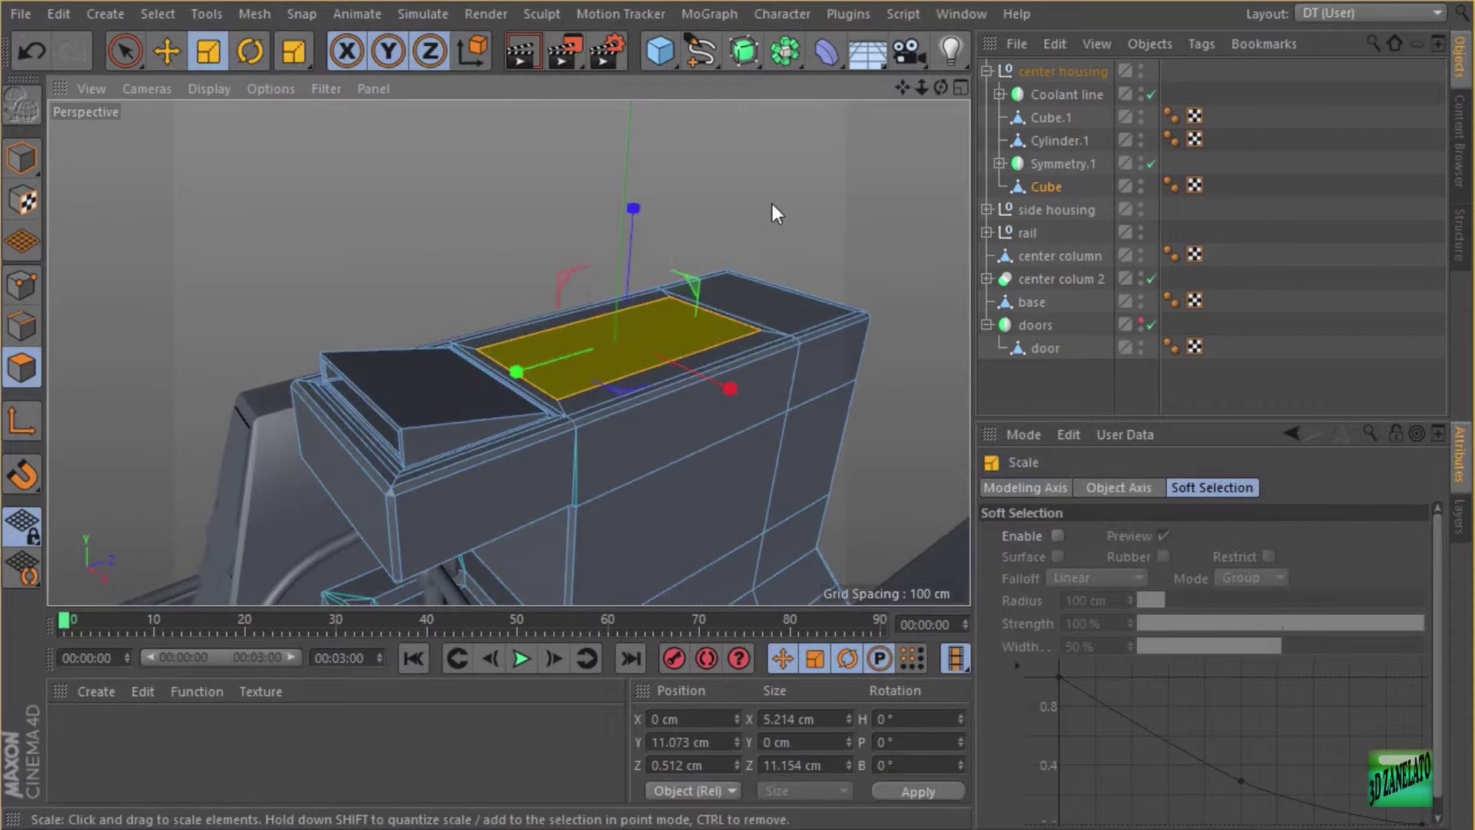
pyautogui.rightClick(774, 200)
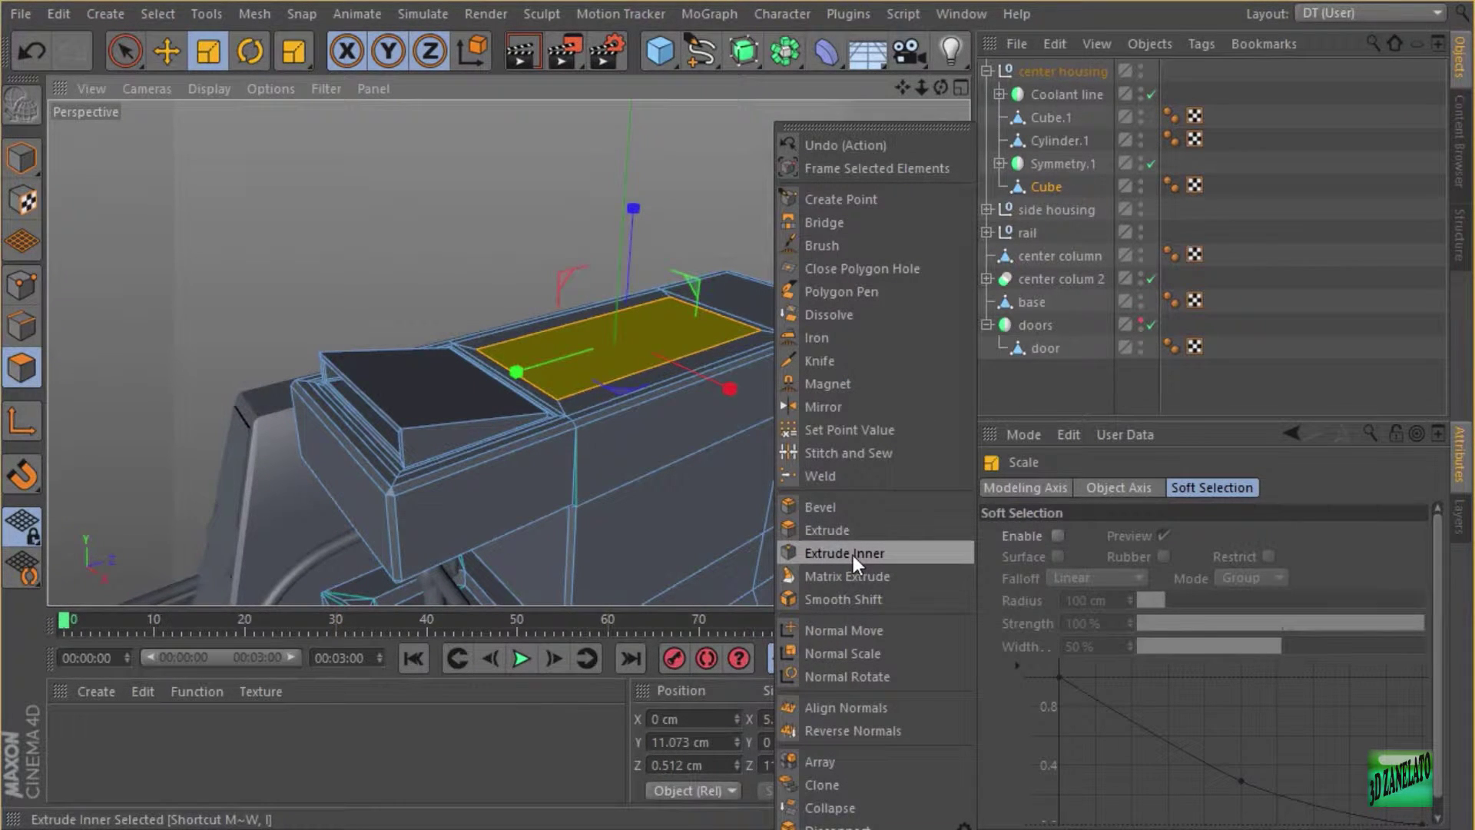
pyautogui.click(846, 507)
pyautogui.keyDown('alt'); pyautogui.moveTo(592, 237); pyautogui.dragTo(629, 257); pyautogui.keyUp('alt')
# Inset the raised panel's top face by 0.35 cm using Extrude Inner.
pyautogui.rightClick(628, 257)
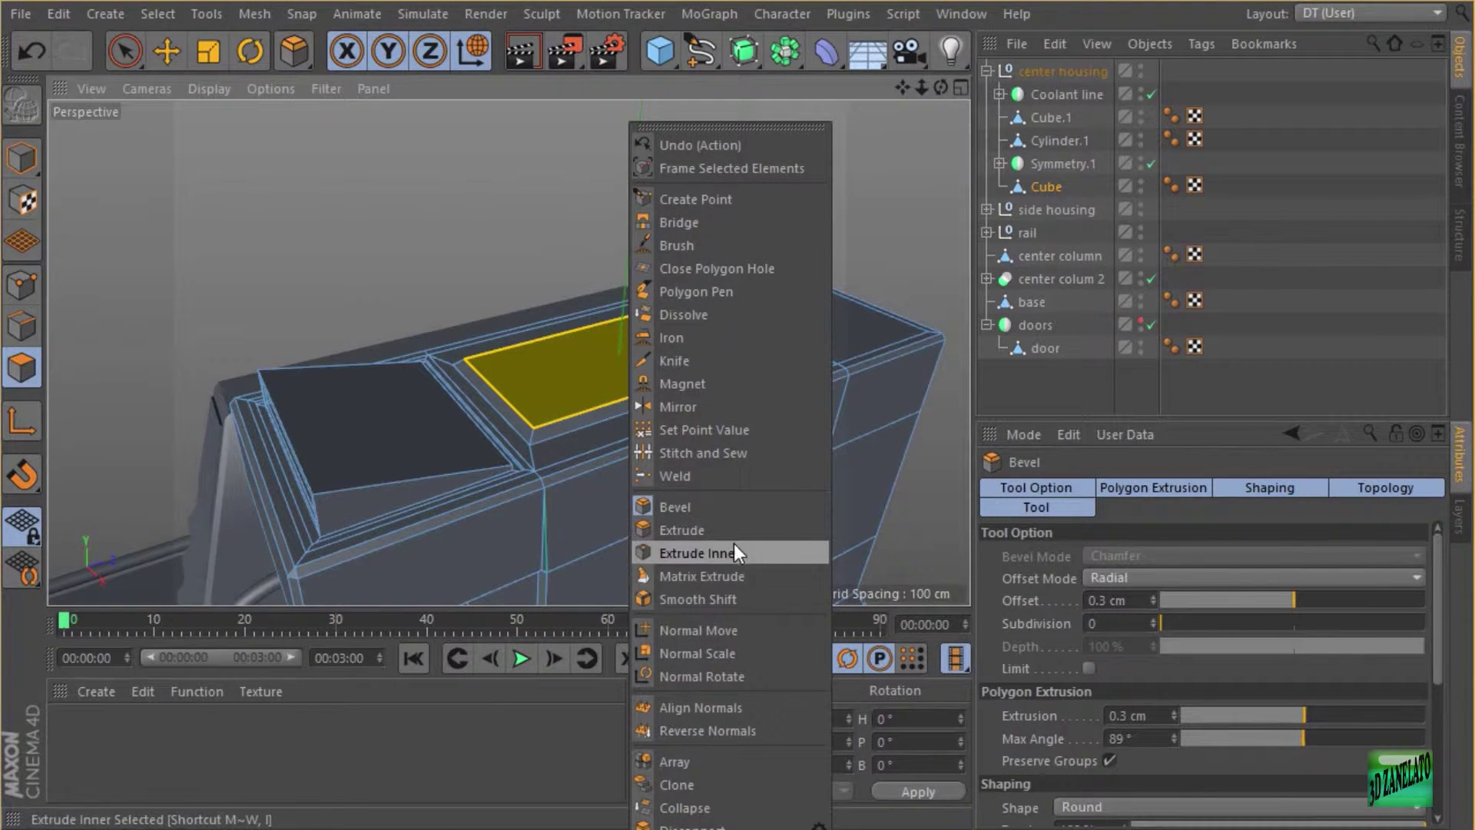
pyautogui.click(734, 551)
pyautogui.moveTo(743, 227); pyautogui.dragTo(722, 236)
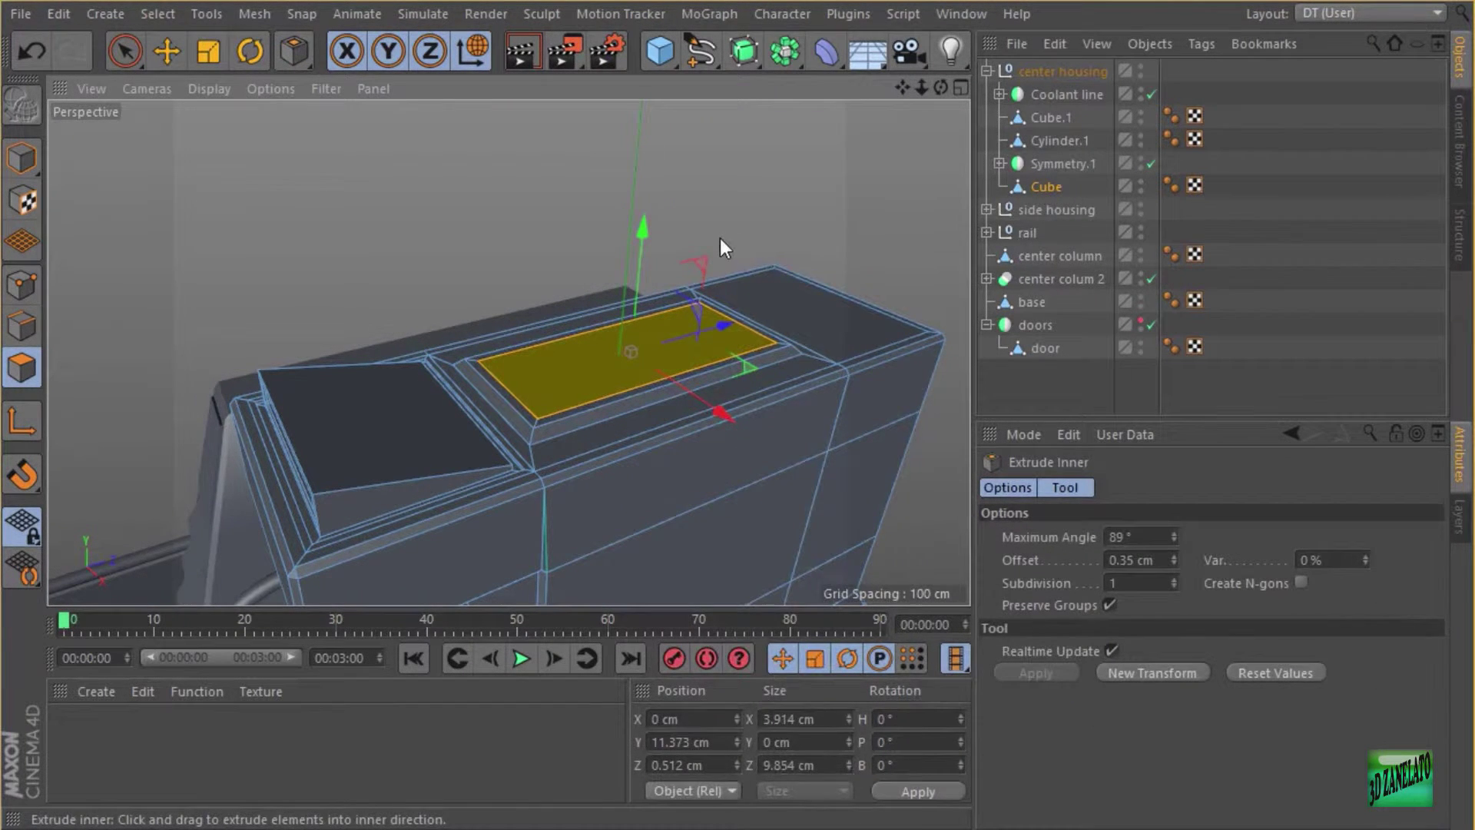
# Extrude the inner face by -4.09 cm to sink a rectangular recess into the housing and review it in model mode.
pyautogui.rightClick(721, 238)
pyautogui.click(779, 529)
pyautogui.moveTo(744, 136); pyautogui.dragTo(579, 270)
pyautogui.scroll(-5, 574, 257)
pyautogui.scroll(5, 662, 190)
pyautogui.click(23, 155)
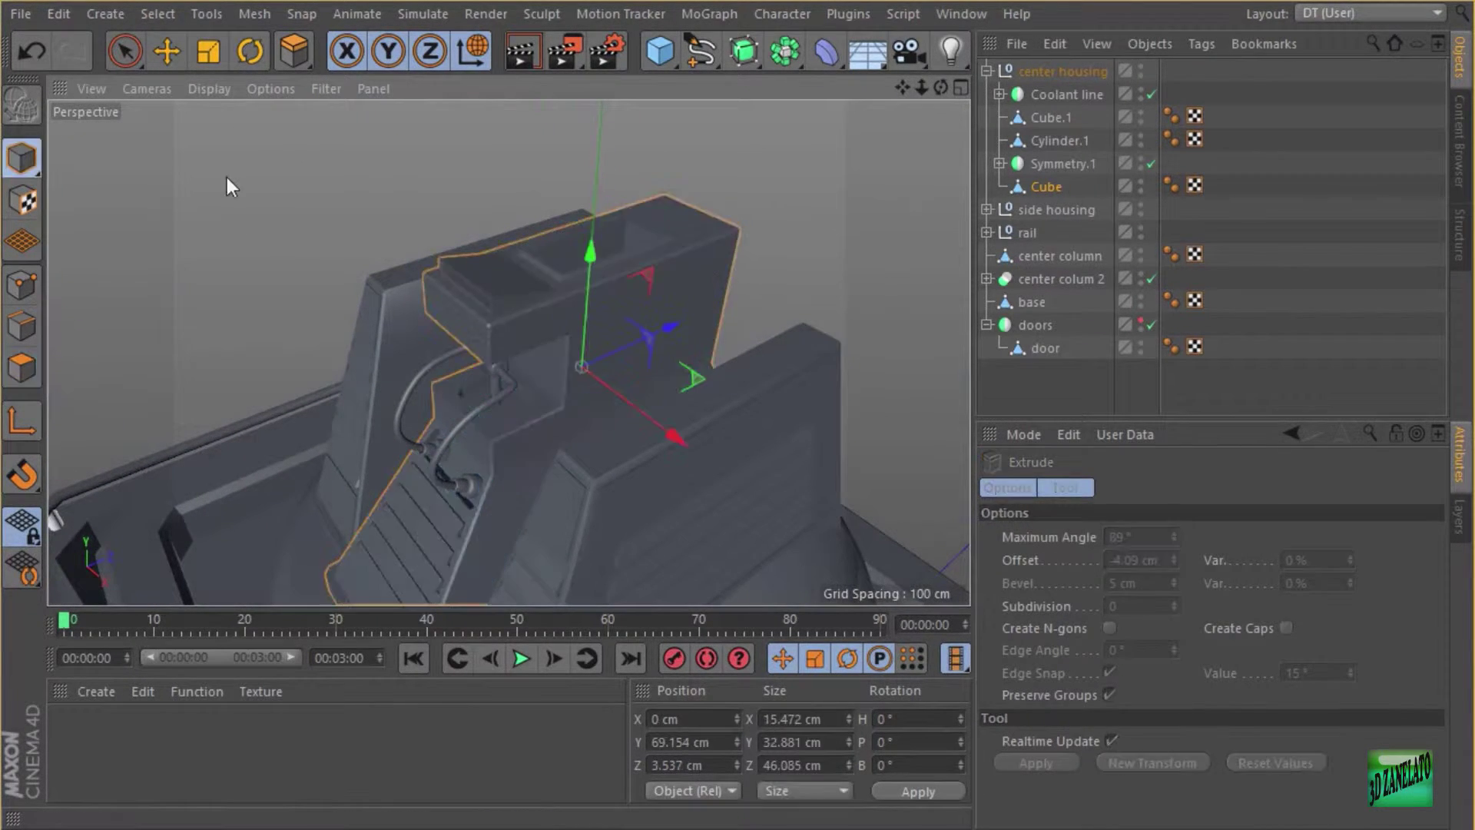
pyautogui.keyDown('alt'); pyautogui.moveTo(227, 177); pyautogui.dragTo(662, 221); pyautogui.keyUp('alt')
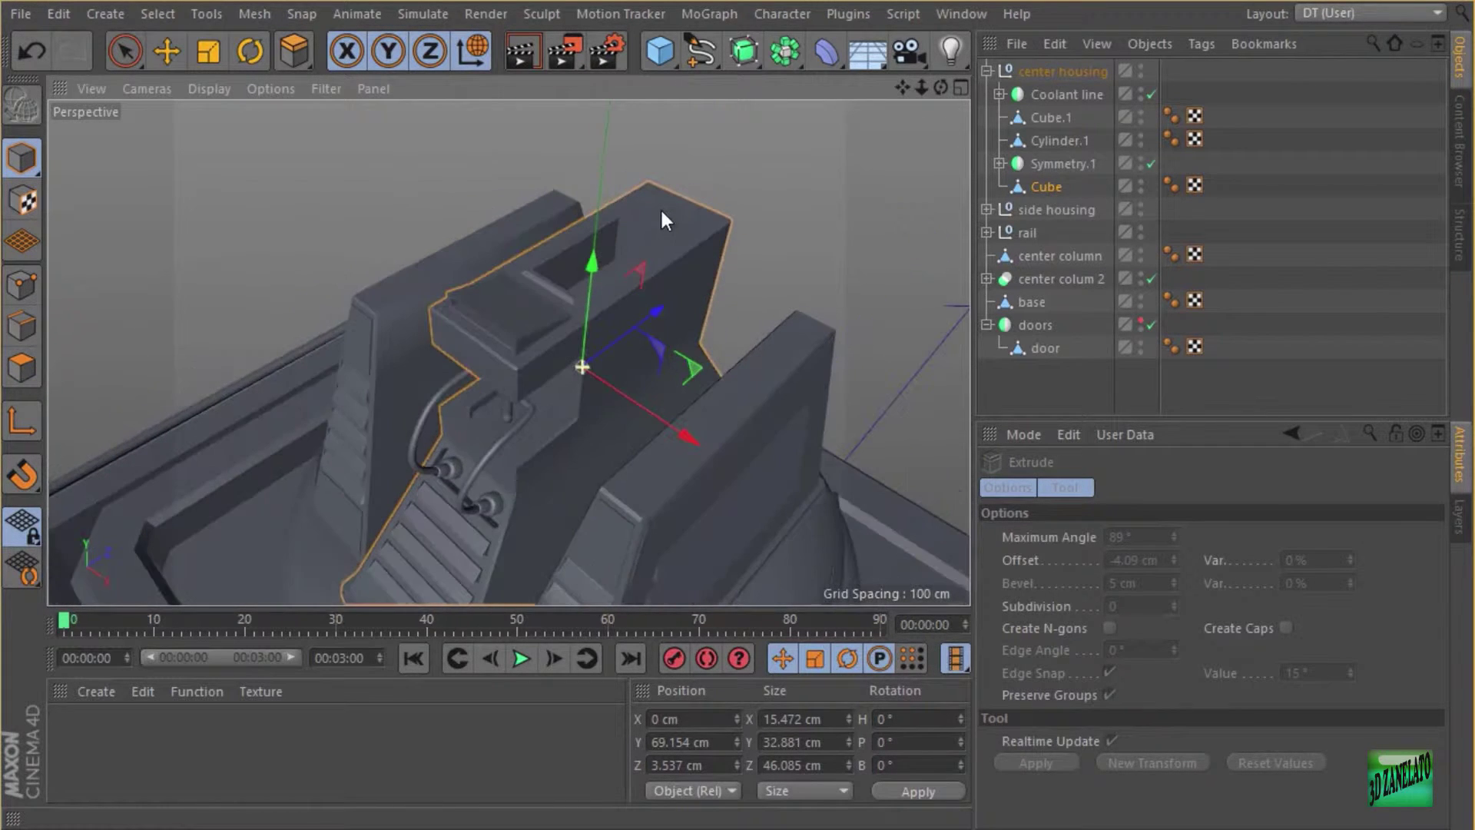
# Select the recess's vertical inner corner edges on the housing's Cube with Ring Selection in edge mode.
pyautogui.click(1046, 186)
pyautogui.click(23, 326)
pyautogui.press('d')
pyautogui.scroll(5, 640, 191)
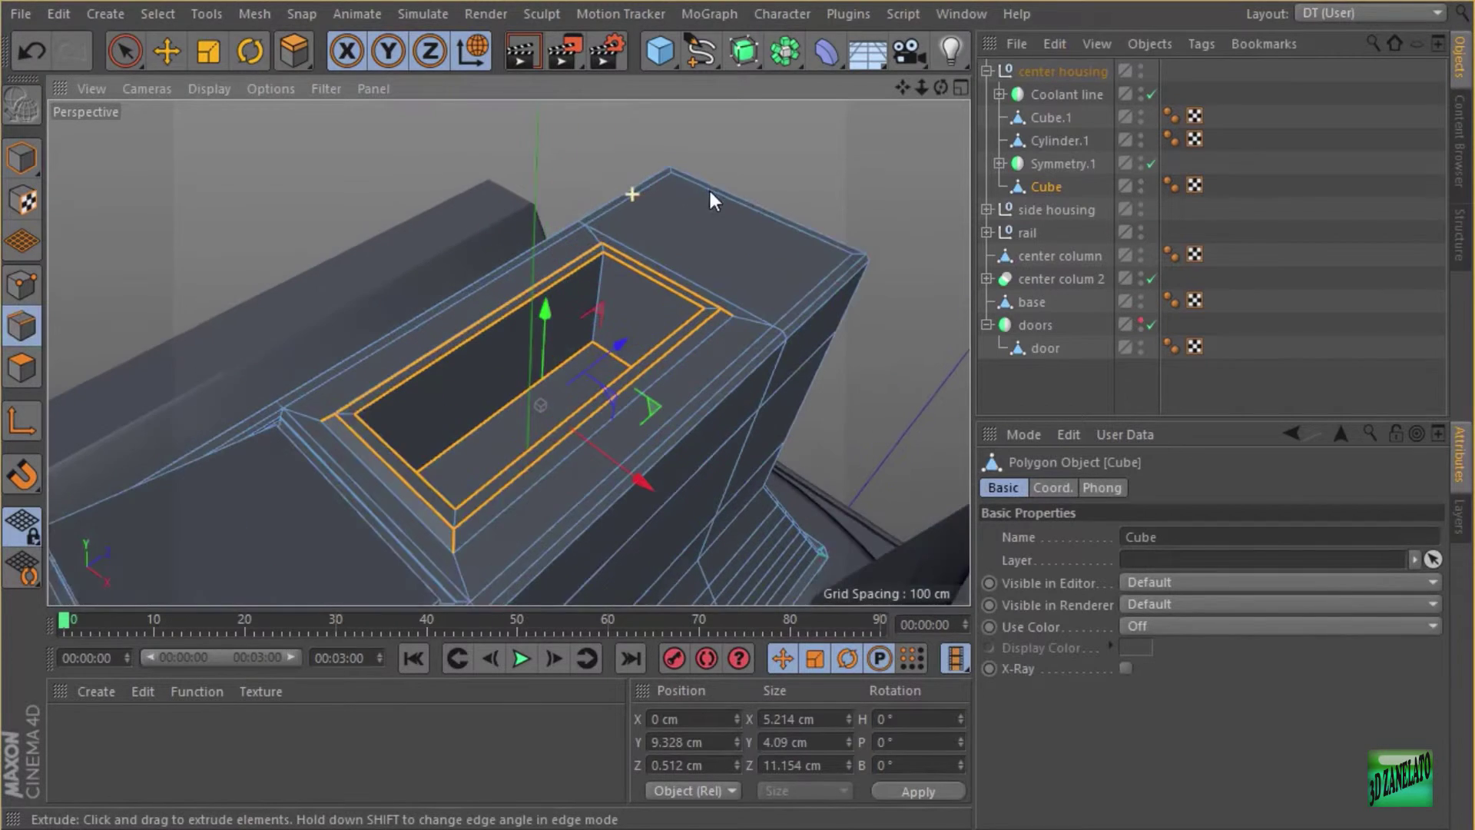
pyautogui.keyDown('alt'); pyautogui.moveTo(499, 332); pyautogui.dragTo(423, 292); pyautogui.keyUp('alt')
pyautogui.moveTo(428, 218)
pyautogui.keyDown('alt'); pyautogui.mouseDown()
pyautogui.moveTo(451, 209)
pyautogui.moveTo(440, 215)
pyautogui.mouseUp(); pyautogui.keyUp('alt')
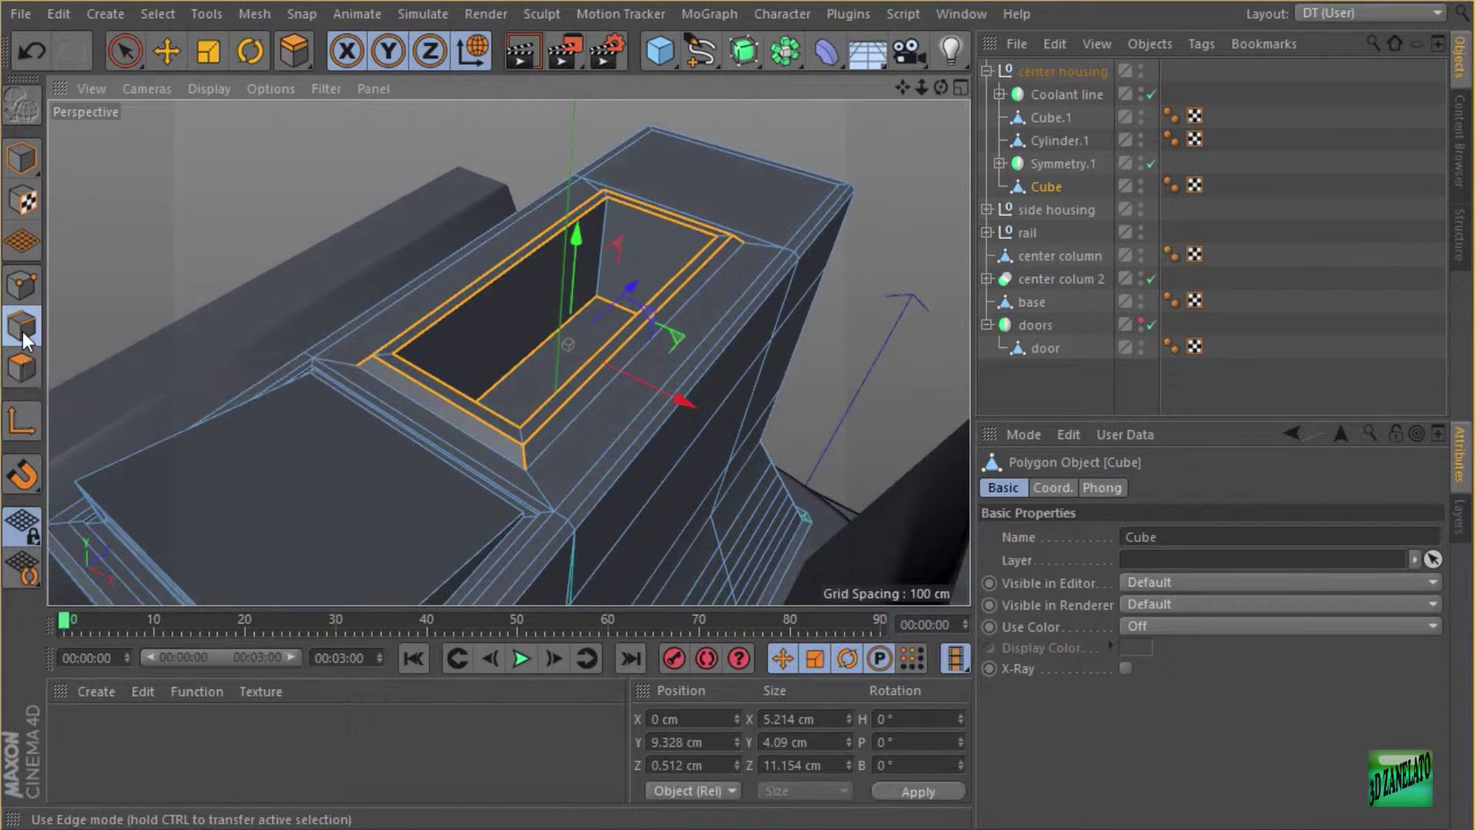
pyautogui.press('u')
pyautogui.press('b')
pyautogui.click(603, 247)
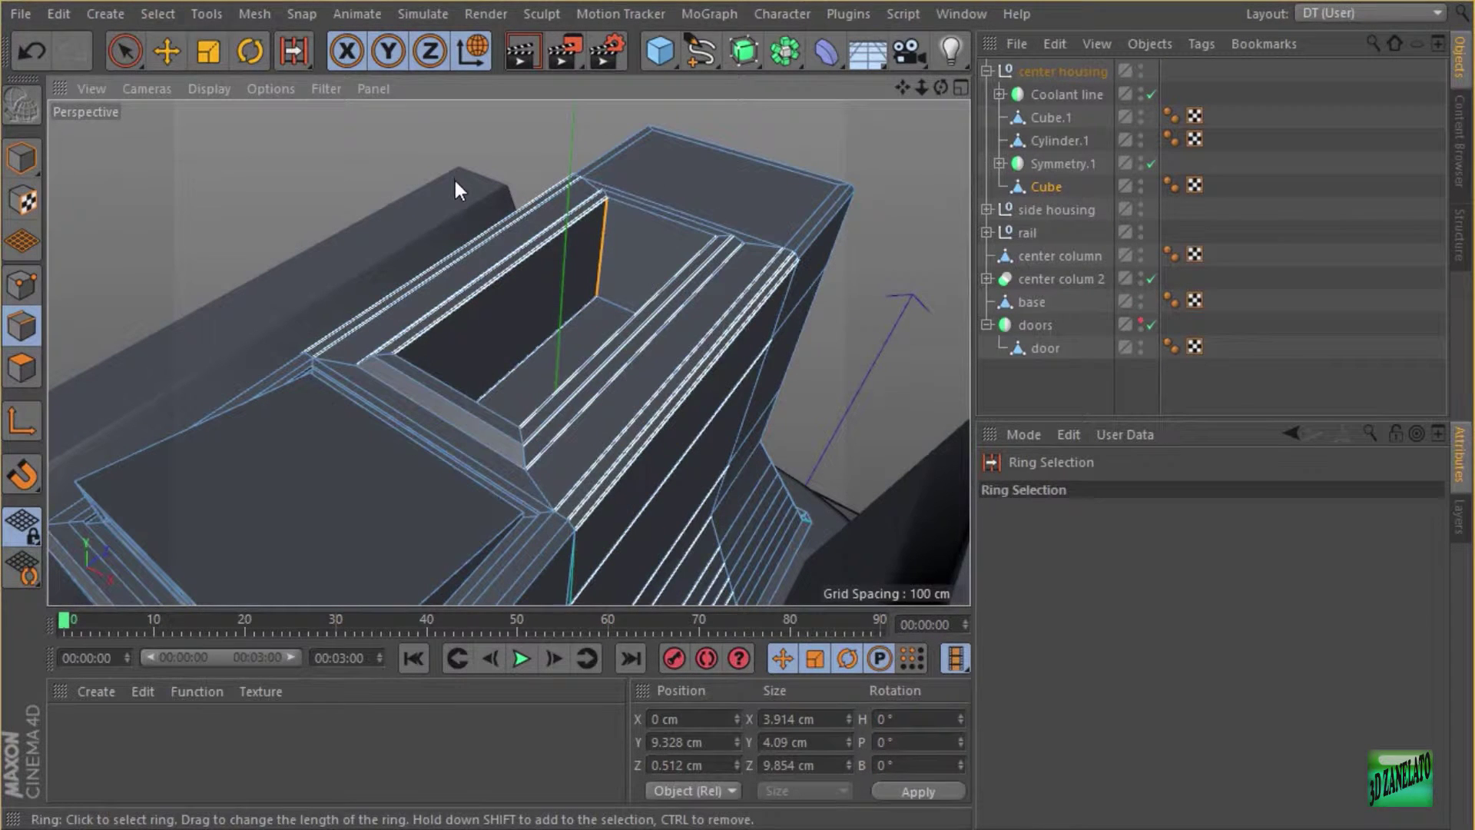
# Add the recess's inner rim loop to the selection and bevel the selected edges by 0.15 cm.
pyautogui.press('u')
pyautogui.press('l')
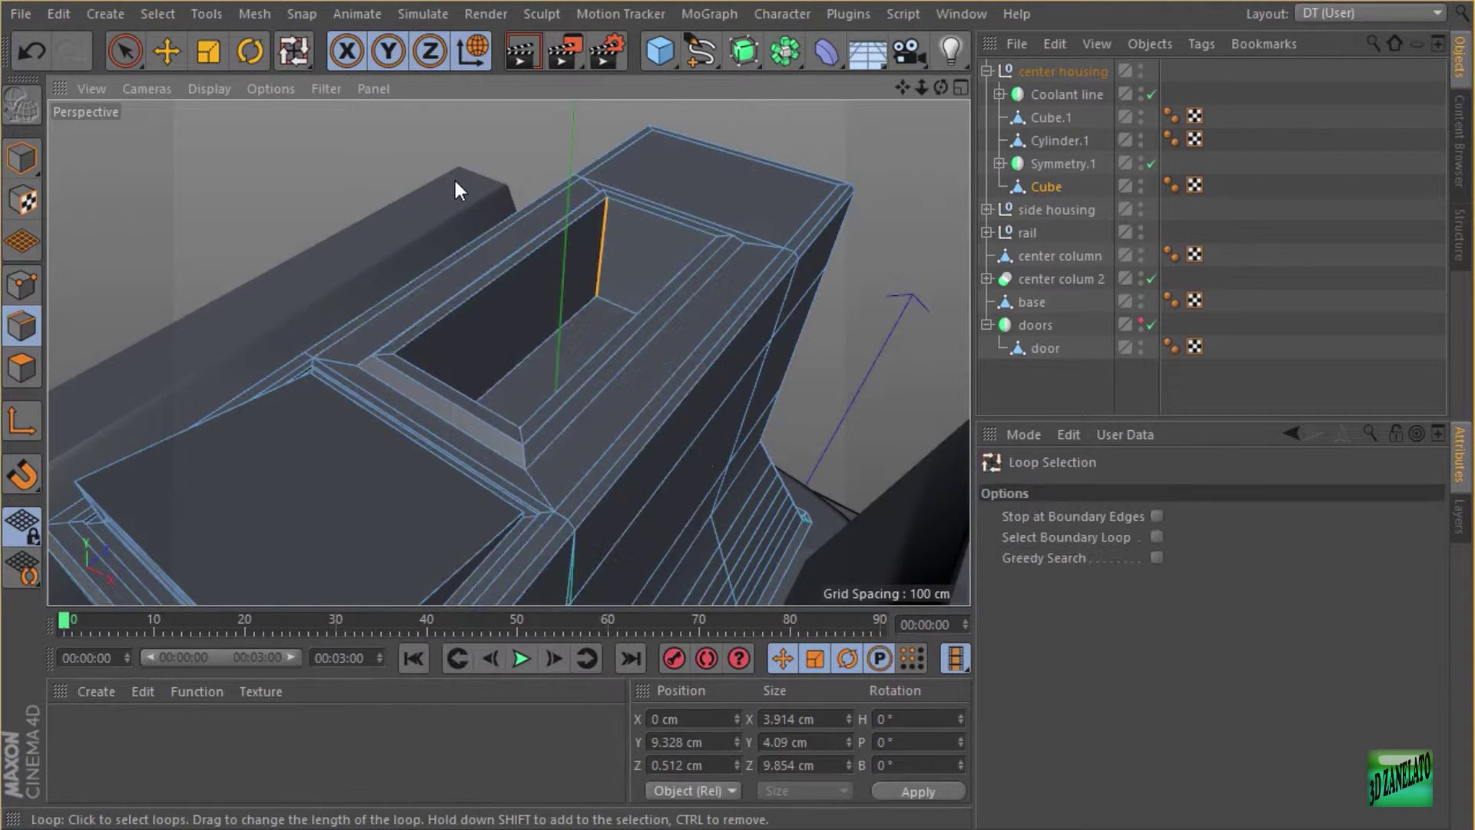
pyautogui.click(592, 211)
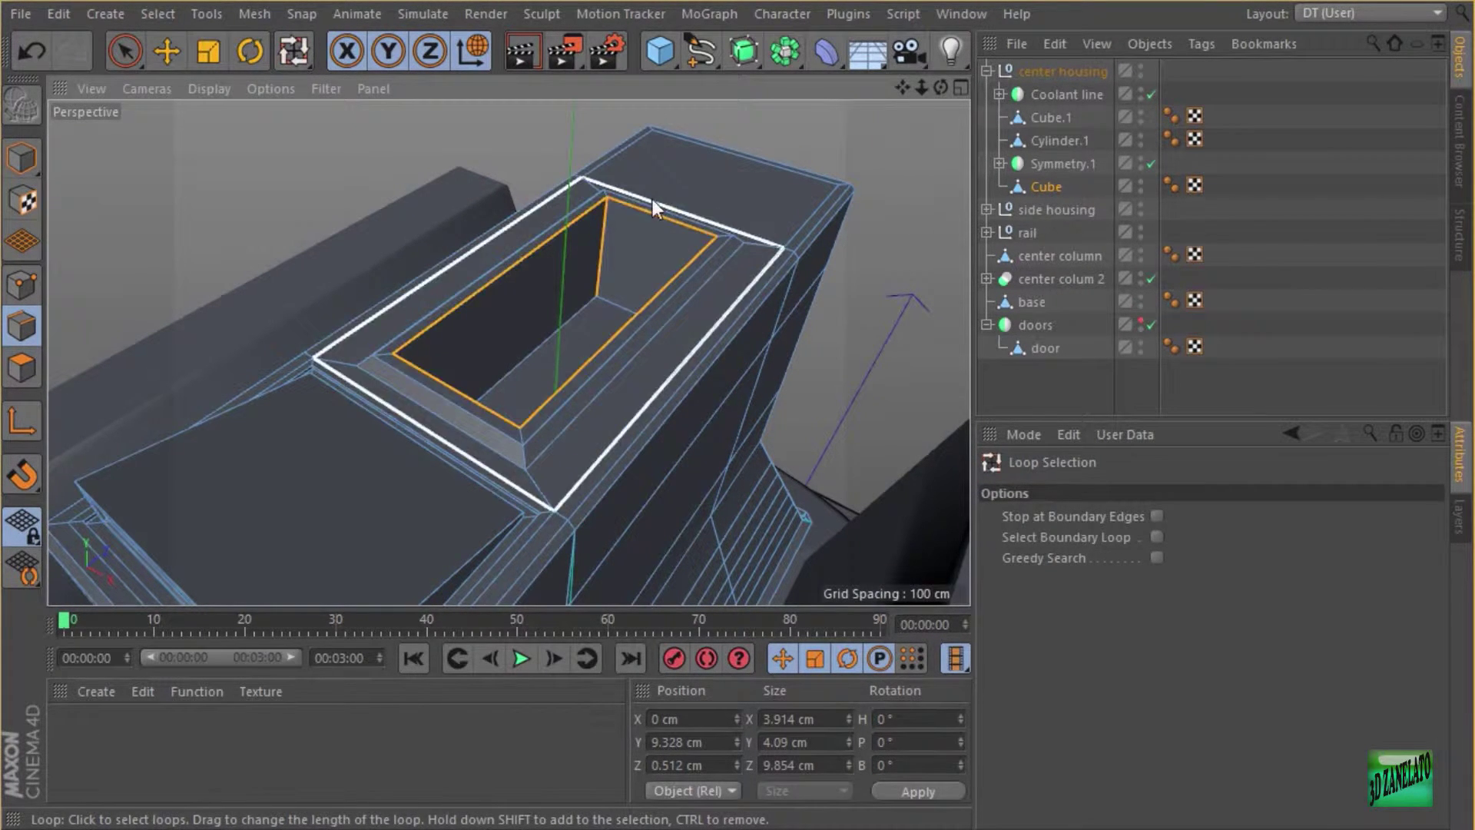
pyautogui.rightClick(481, 186)
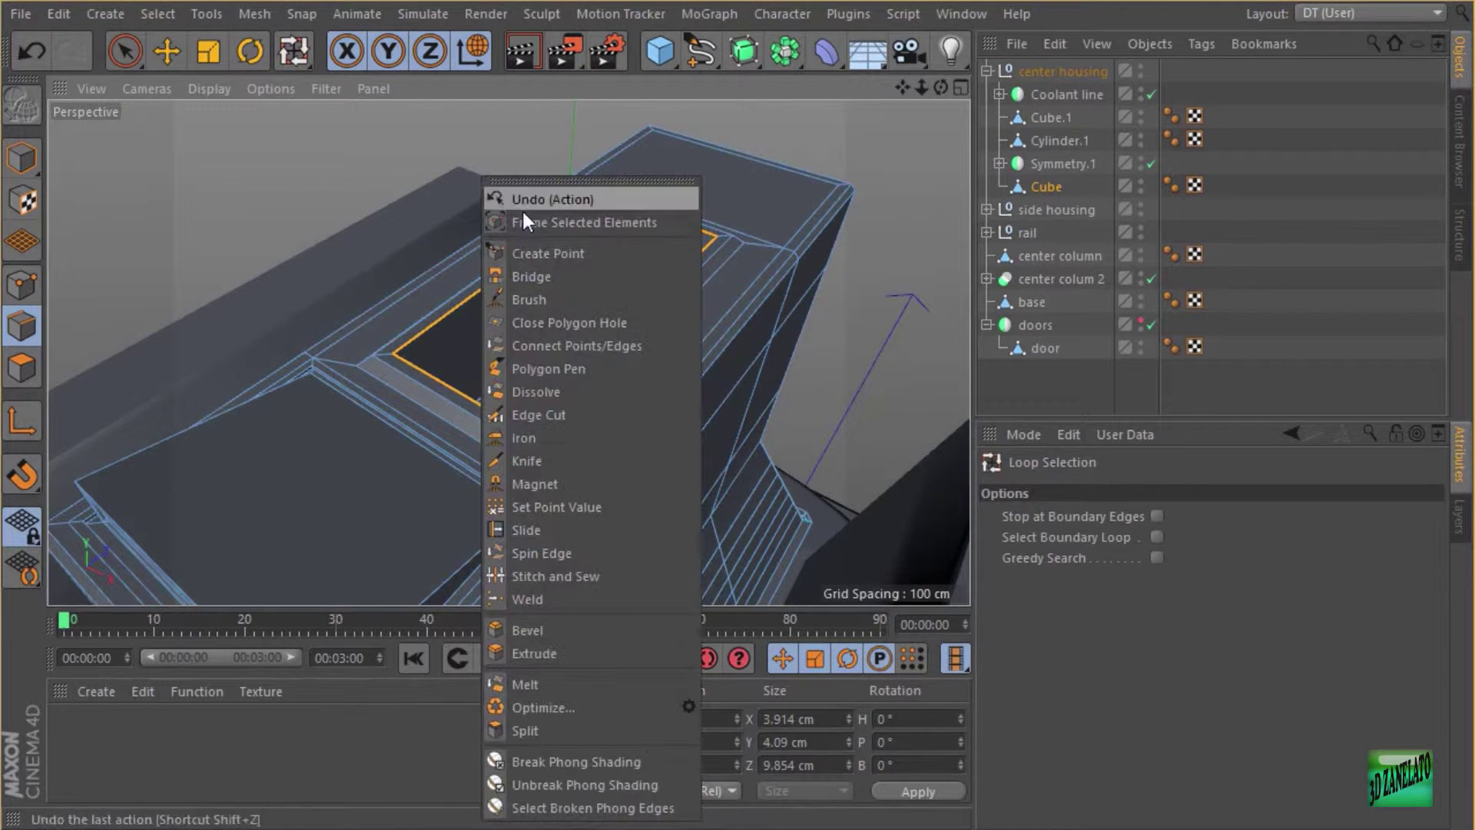
pyautogui.click(555, 630)
pyautogui.scroll(8, 381, 225)
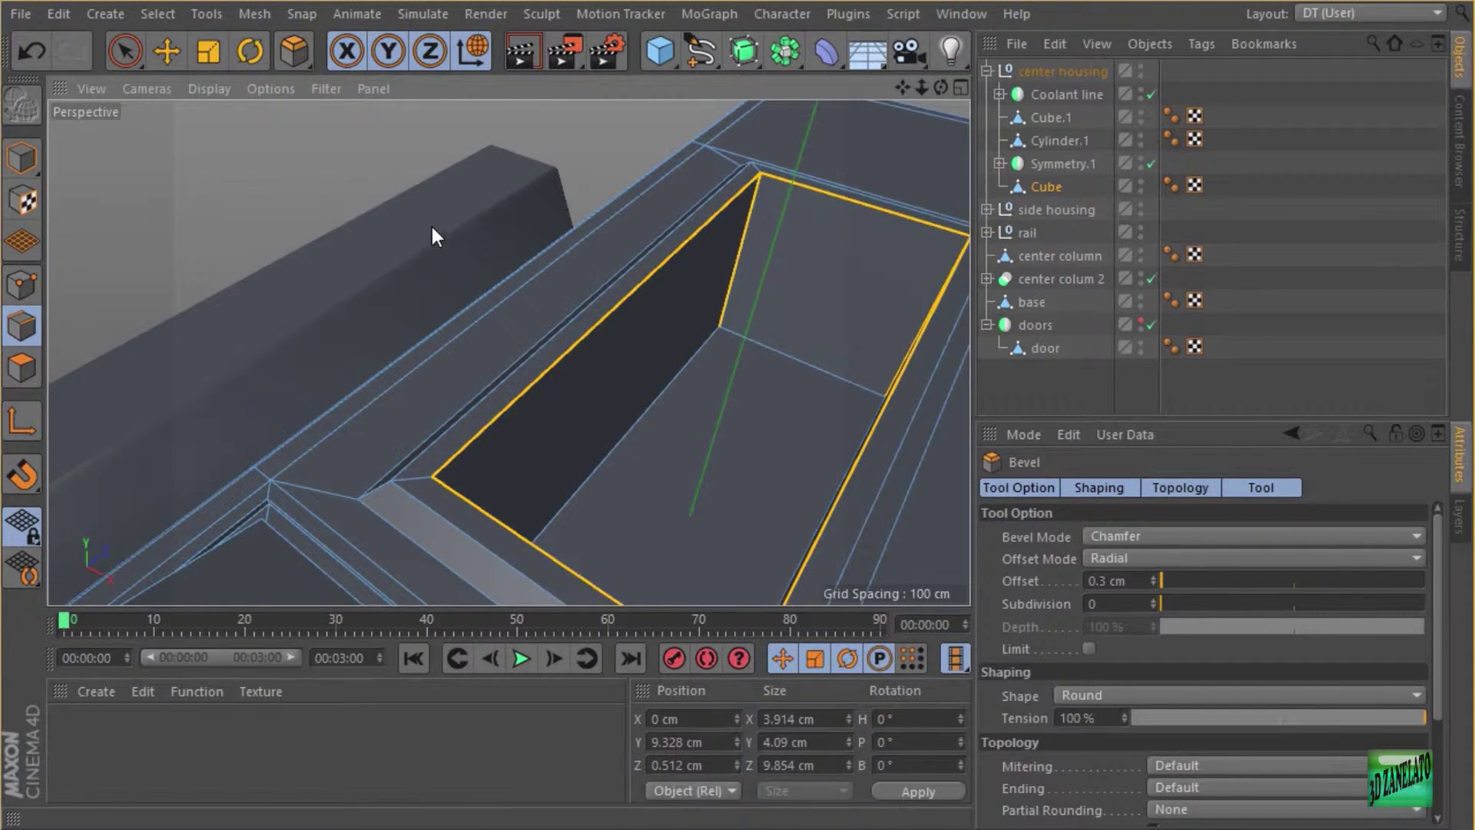
pyautogui.moveTo(431, 227); pyautogui.dragTo(505, 77)
pyautogui.click(22, 158)
# Add a cube primitive inside the center housing group and raise it to about Y 47.08 cm.
pyautogui.click(662, 50)
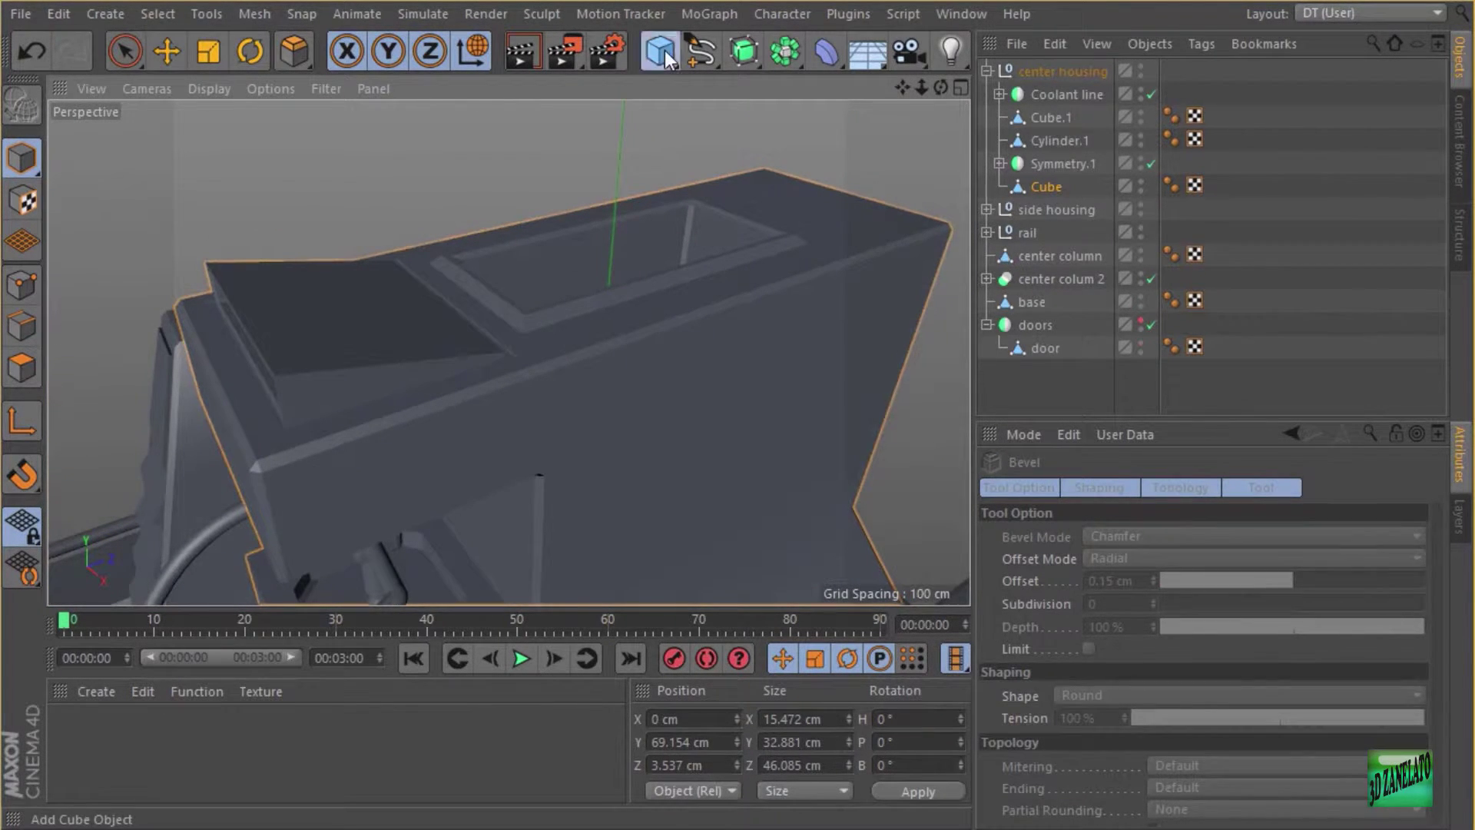
pyautogui.moveTo(1042, 71); pyautogui.dragTo(1043, 100)
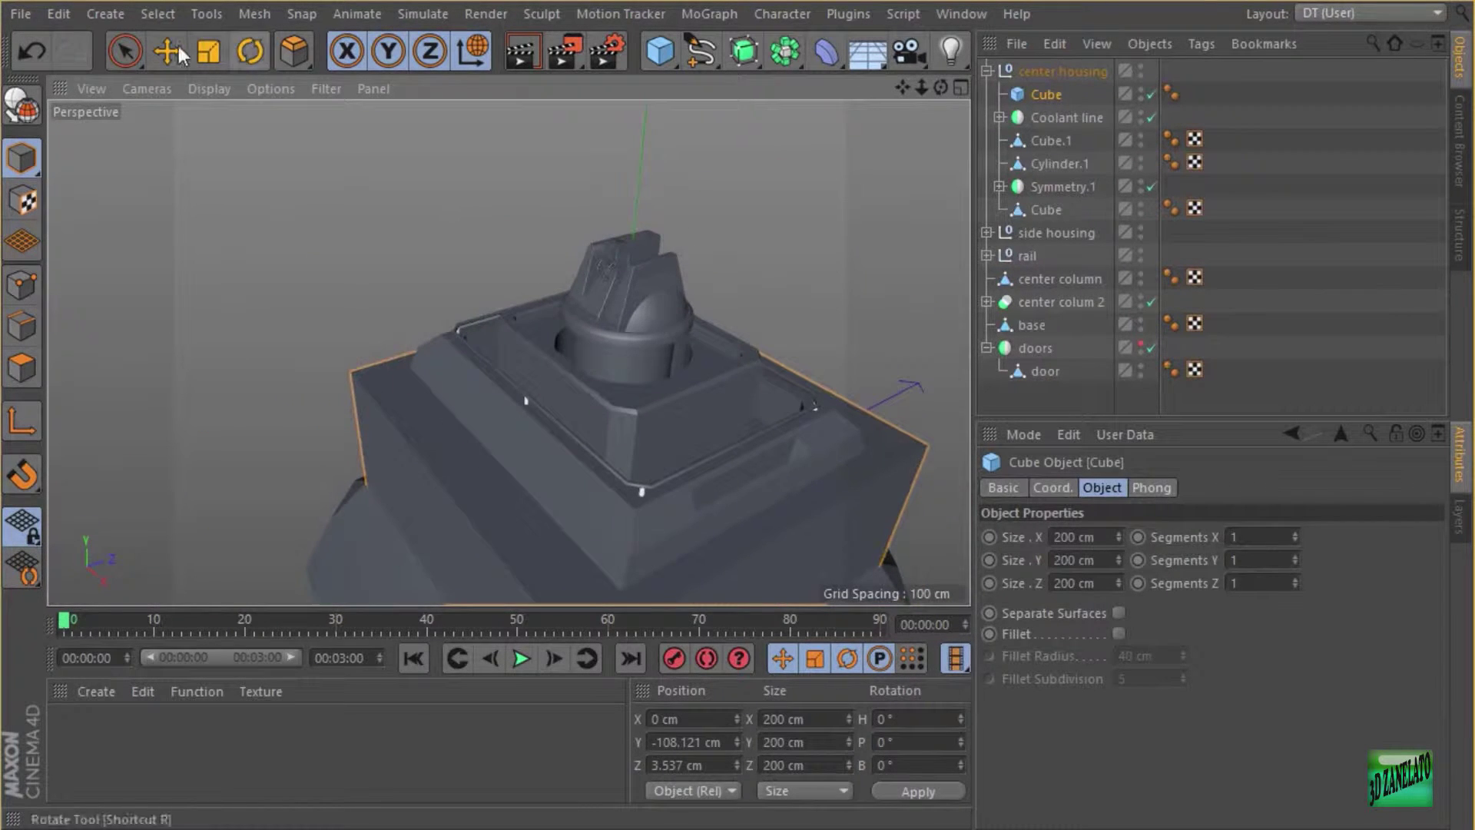
pyautogui.press('e')
pyautogui.moveTo(603, 467); pyautogui.dragTo(647, 214)
# Shrink the new cube to about 18.97 cm by 35.94 cm by 12.46 cm in X, Y and Z.
pyautogui.moveTo(824, 423); pyautogui.dragTo(649, 297)
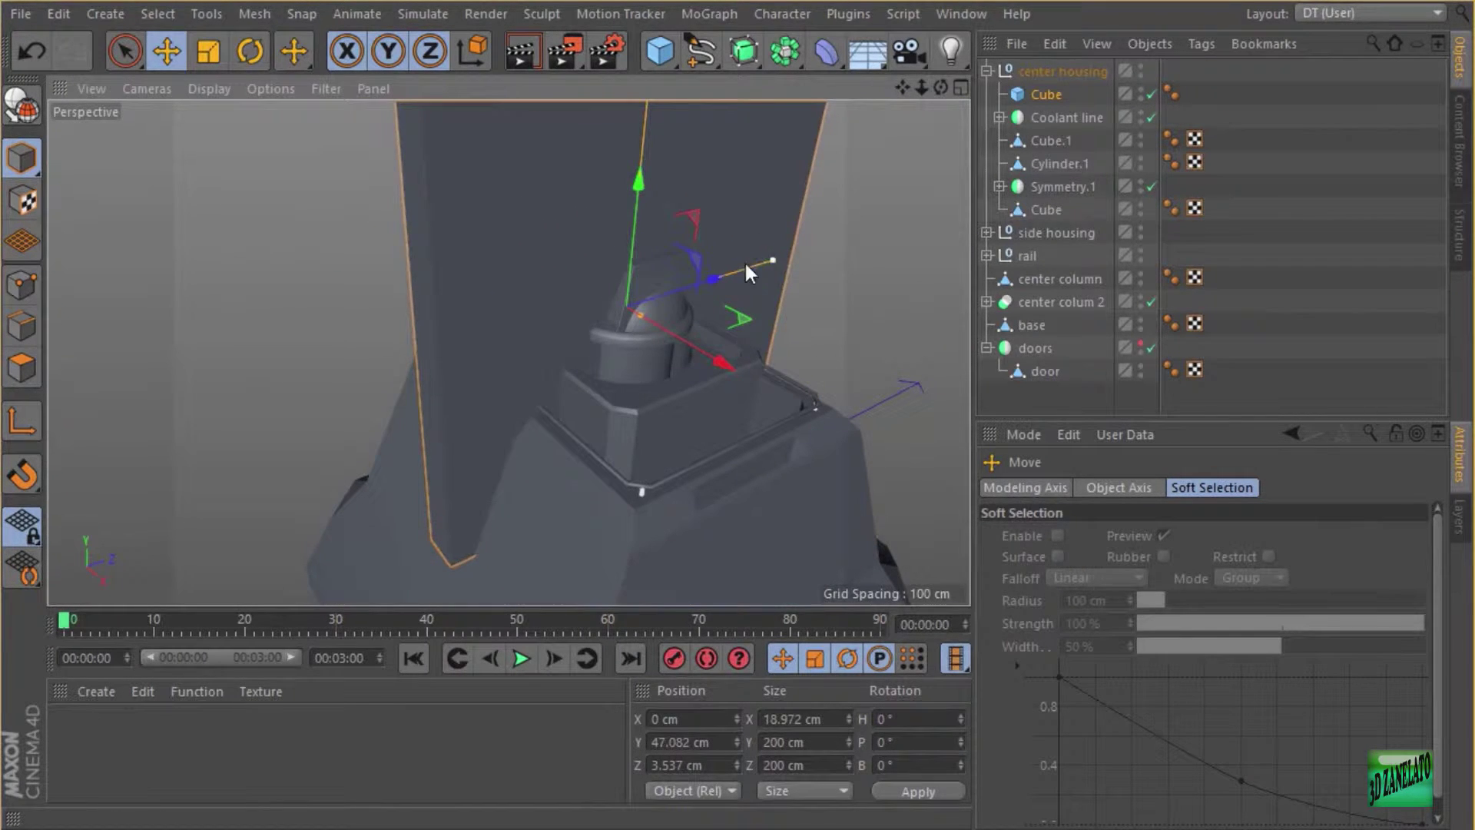
pyautogui.moveTo(744, 260); pyautogui.dragTo(651, 251)
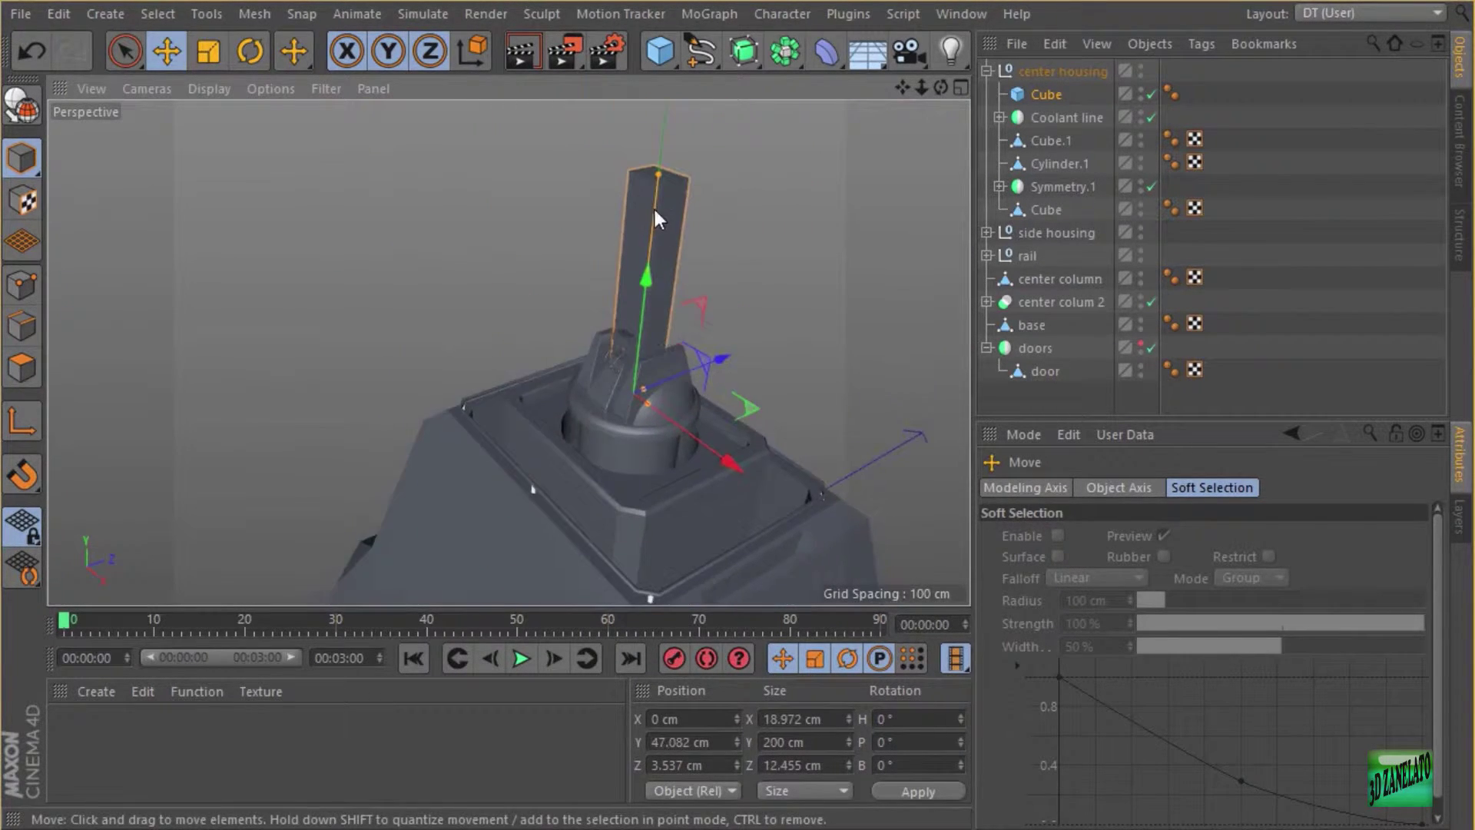
pyautogui.moveTo(657, 355); pyautogui.dragTo(684, 379)
pyautogui.scroll(5, 683, 379)
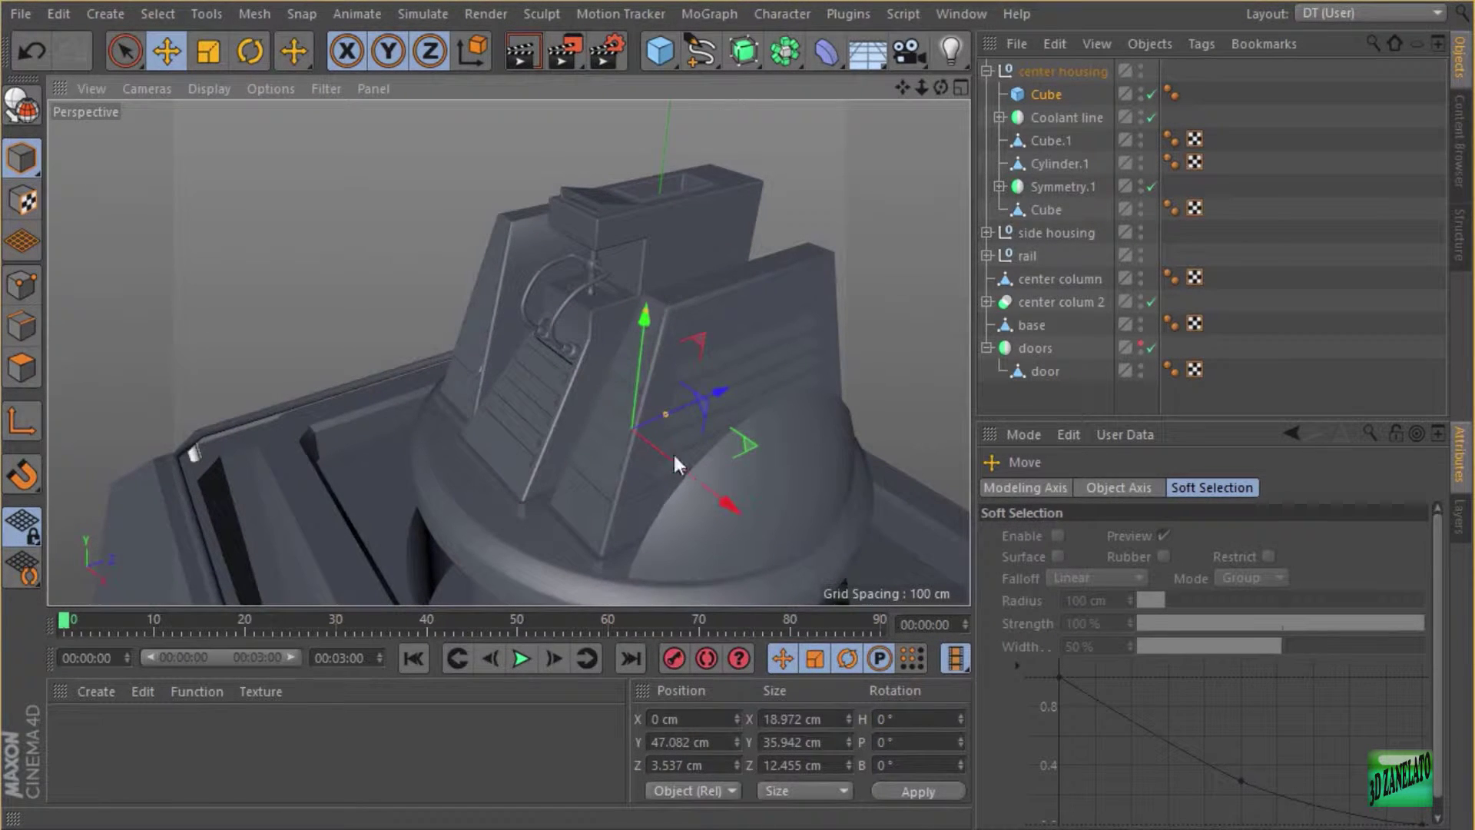
# Raise the cube to about Y 78.4 cm and resize it to about 8.47 cm wide and 13.6 cm high.
pyautogui.moveTo(645, 318); pyautogui.dragTo(657, 224)
pyautogui.moveTo(645, 318); pyautogui.dragTo(667, 143)
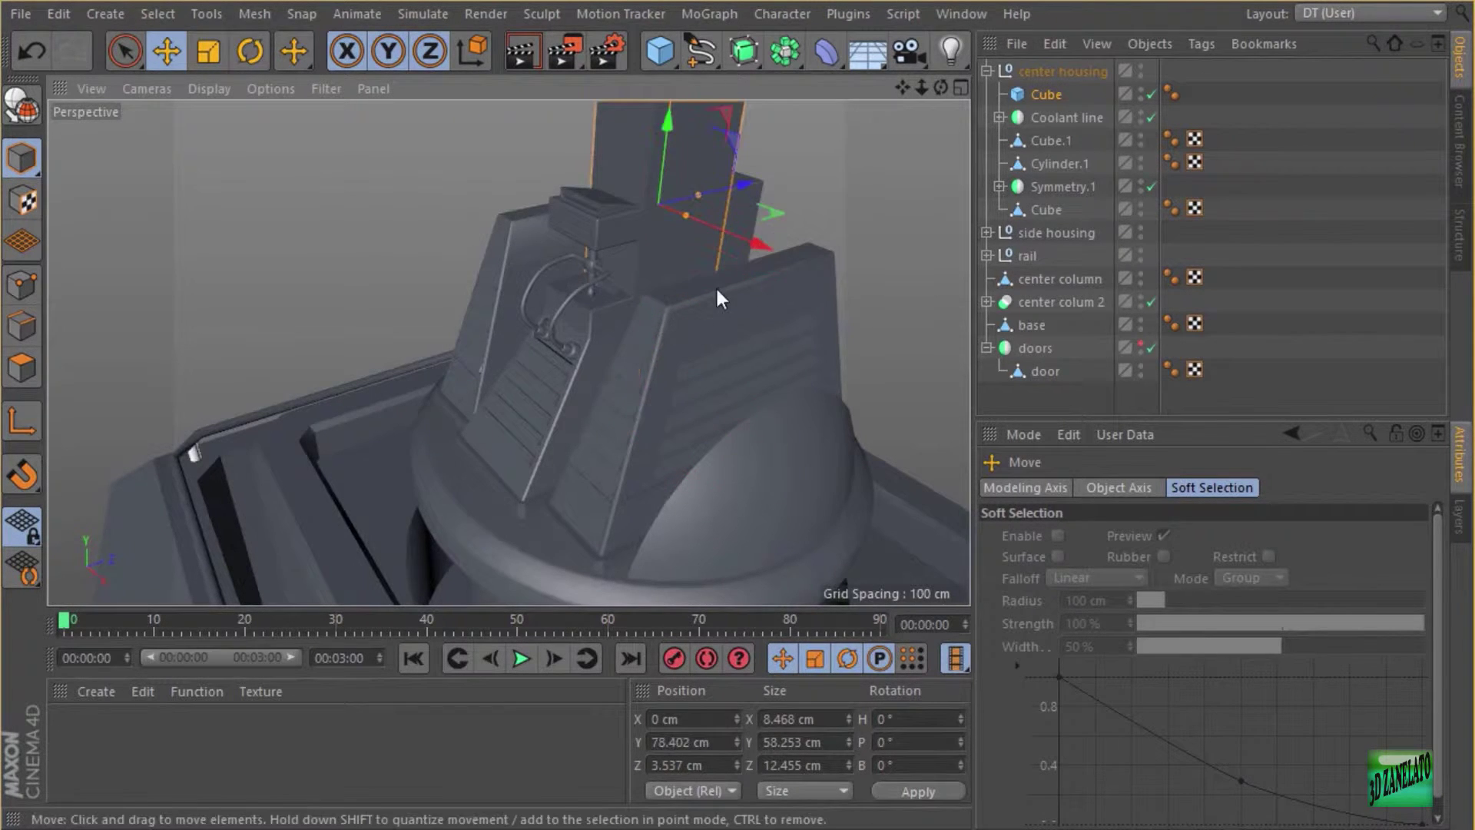
pyautogui.keyDown('alt'); pyautogui.moveTo(749, 284); pyautogui.dragTo(722, 401, button='middle'); pyautogui.keyUp('alt')
pyautogui.scroll(-2, 742, 211)
pyautogui.keyDown('alt'); pyautogui.moveTo(742, 210); pyautogui.dragTo(730, 273, button='middle'); pyautogui.keyUp('alt')
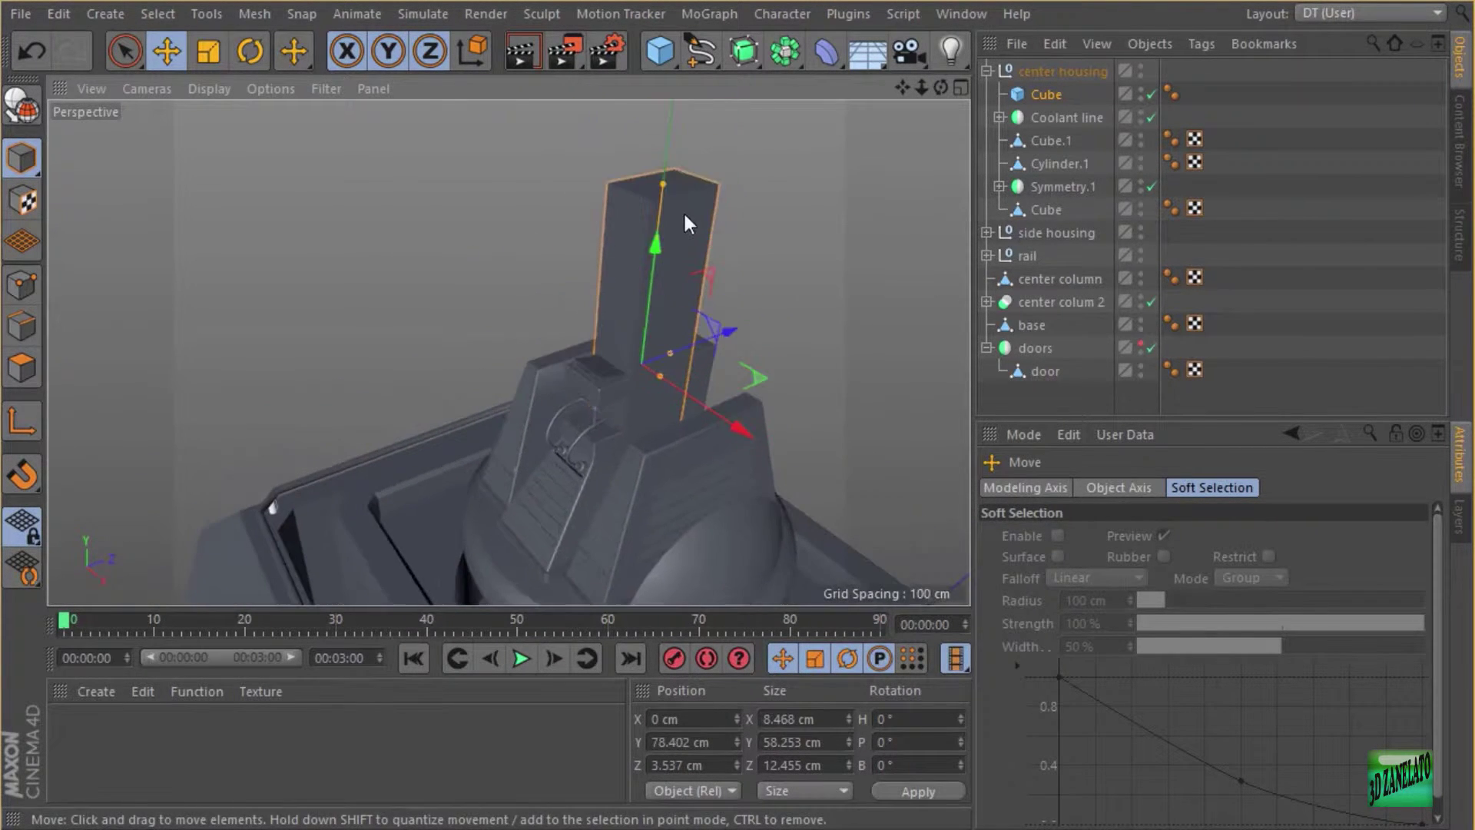
pyautogui.moveTo(650, 314); pyautogui.dragTo(653, 330)
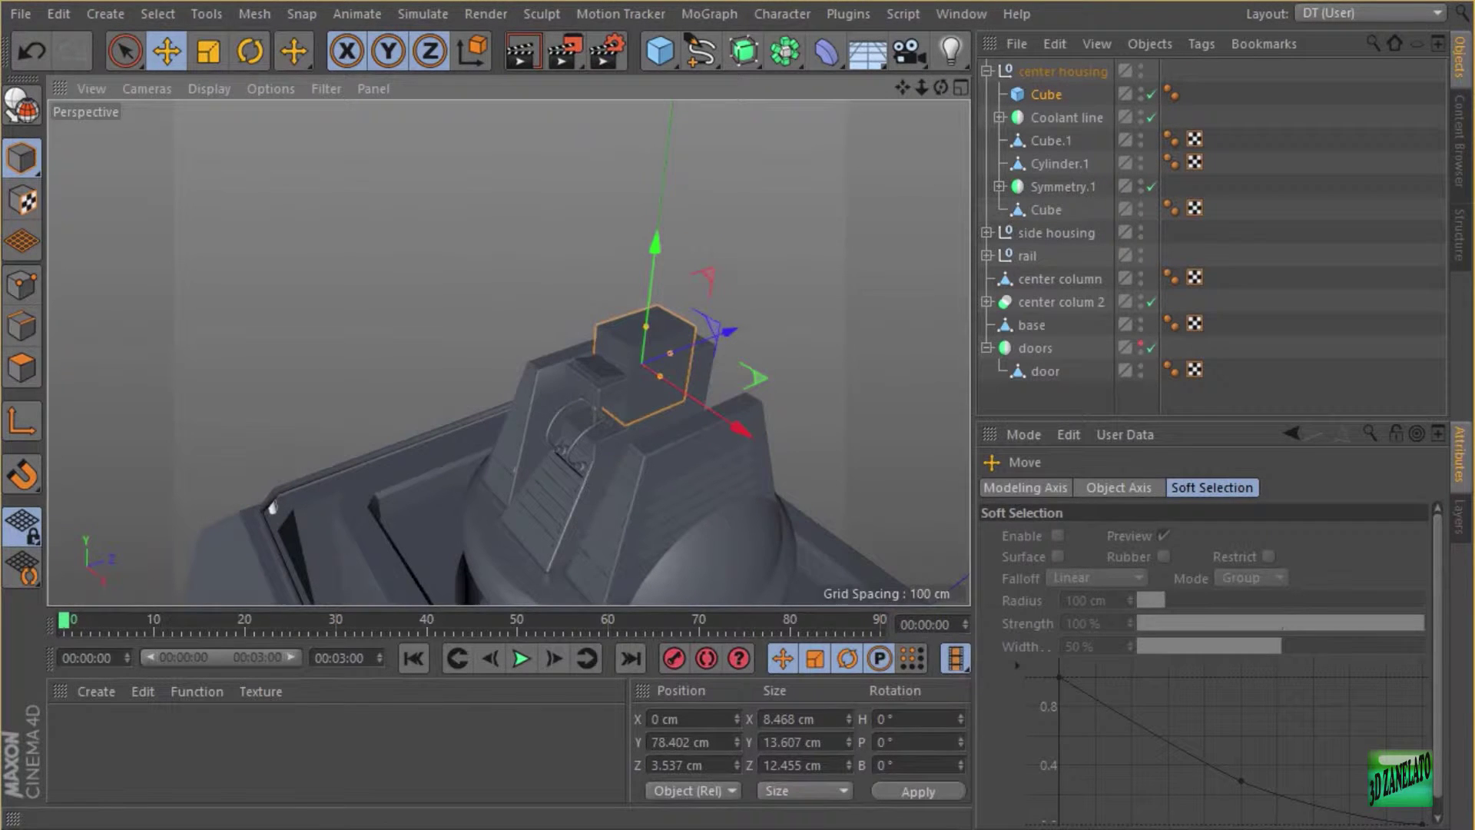
# Reduce the cube to about 2.89 cm in X and 8.26 cm in Z and center it lengthwise over the recess.
pyautogui.keyDown('alt'); pyautogui.moveTo(839, 316); pyautogui.dragTo(907, 318, button='right'); pyautogui.keyUp('alt')
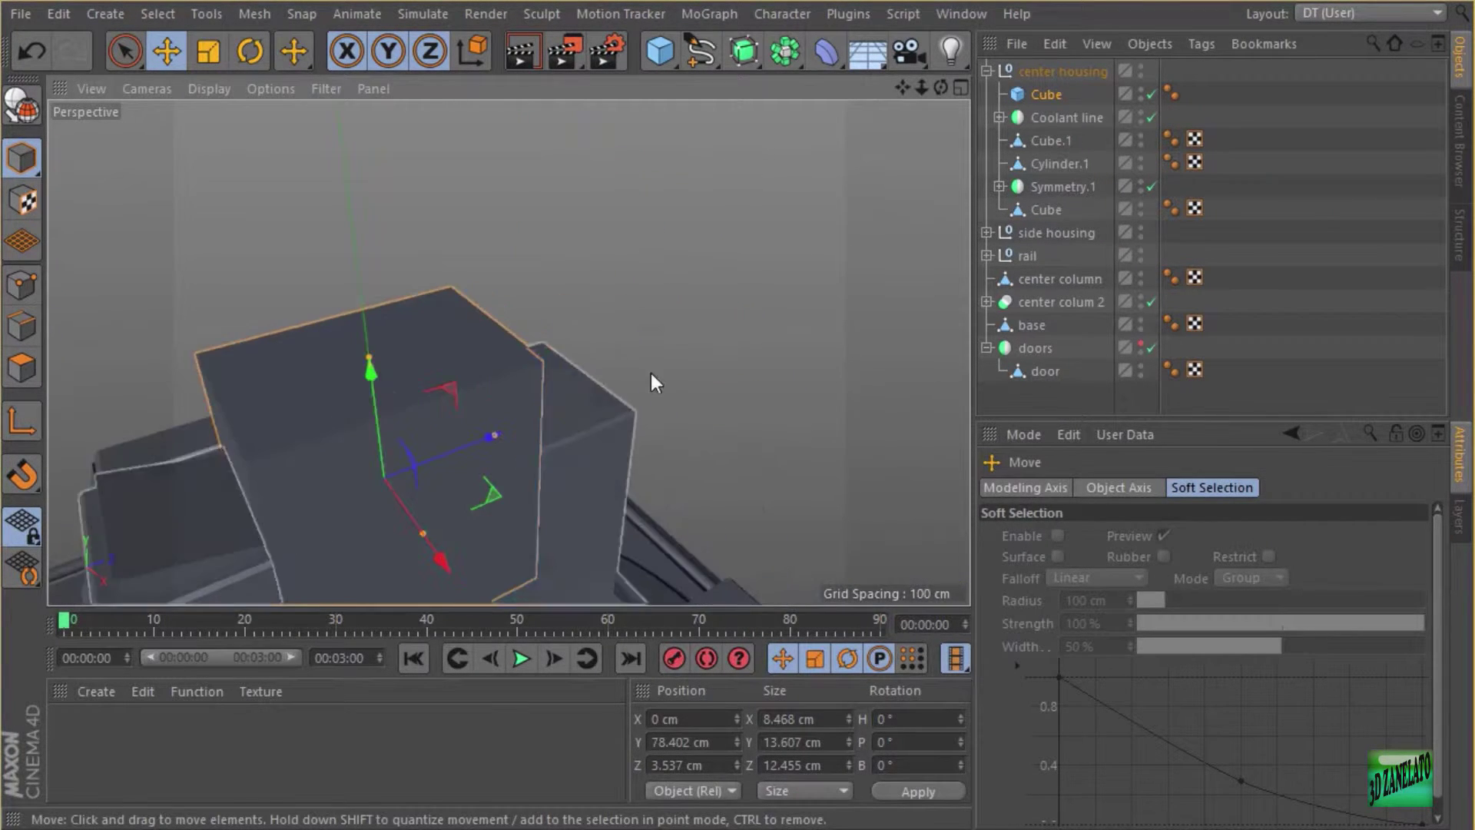
pyautogui.keyDown('alt'); pyautogui.moveTo(434, 538); pyautogui.dragTo(587, 420, button='middle'); pyautogui.keyUp('alt')
pyautogui.moveTo(593, 406); pyautogui.dragTo(679, 371)
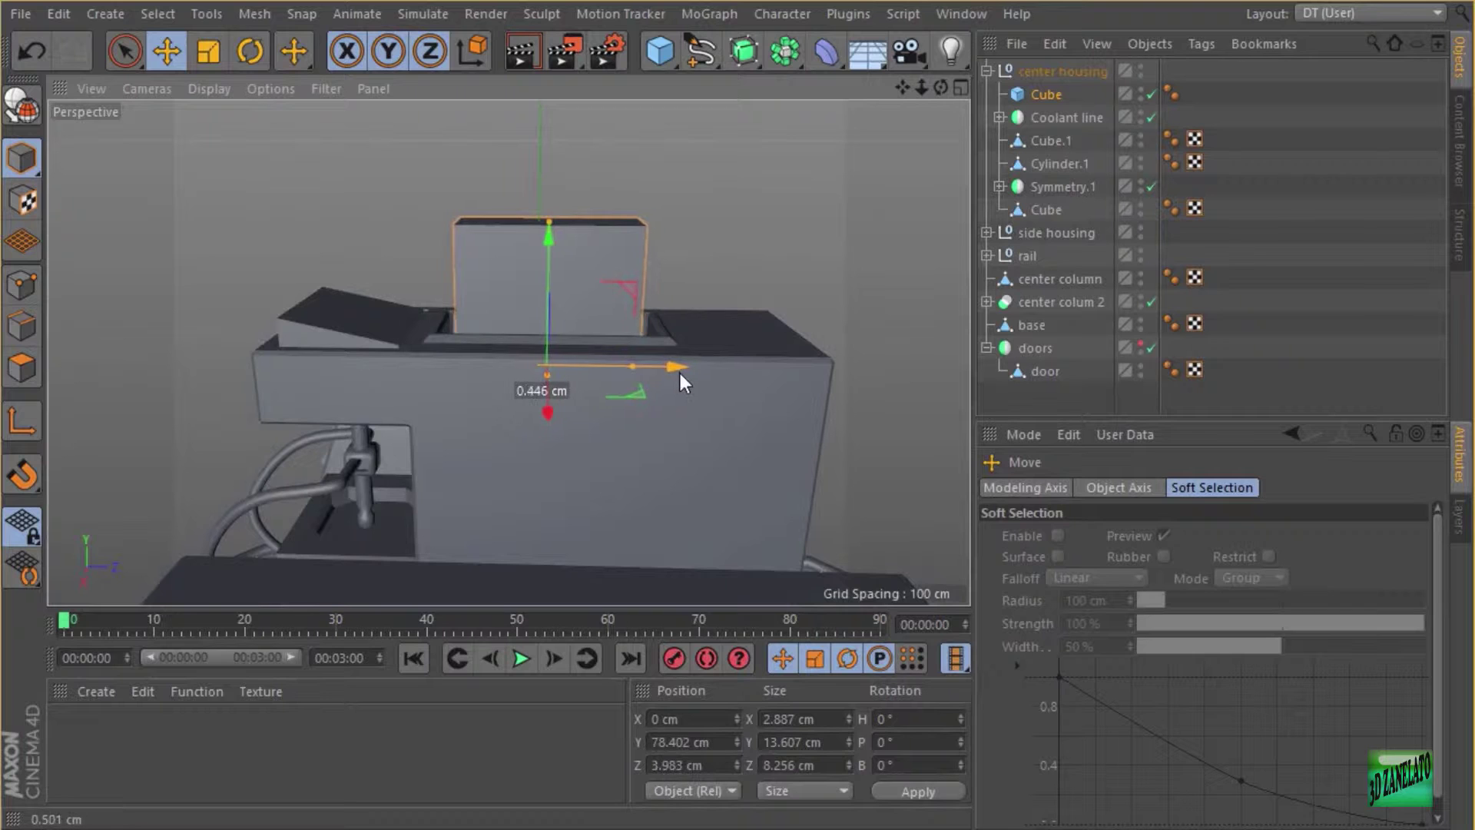
# Slim the cube to about 2.01 by 9.16 by 6.53 cm and raise it to about Y 82.43 cm in the recess.
pyautogui.keyDown('alt'); pyautogui.moveTo(663, 313); pyautogui.dragTo(815, 322); pyautogui.keyUp('alt')
pyautogui.moveTo(554, 264); pyautogui.dragTo(547, 184)
pyautogui.keyDown('alt'); pyautogui.moveTo(689, 238); pyautogui.dragTo(565, 300); pyautogui.keyUp('alt')
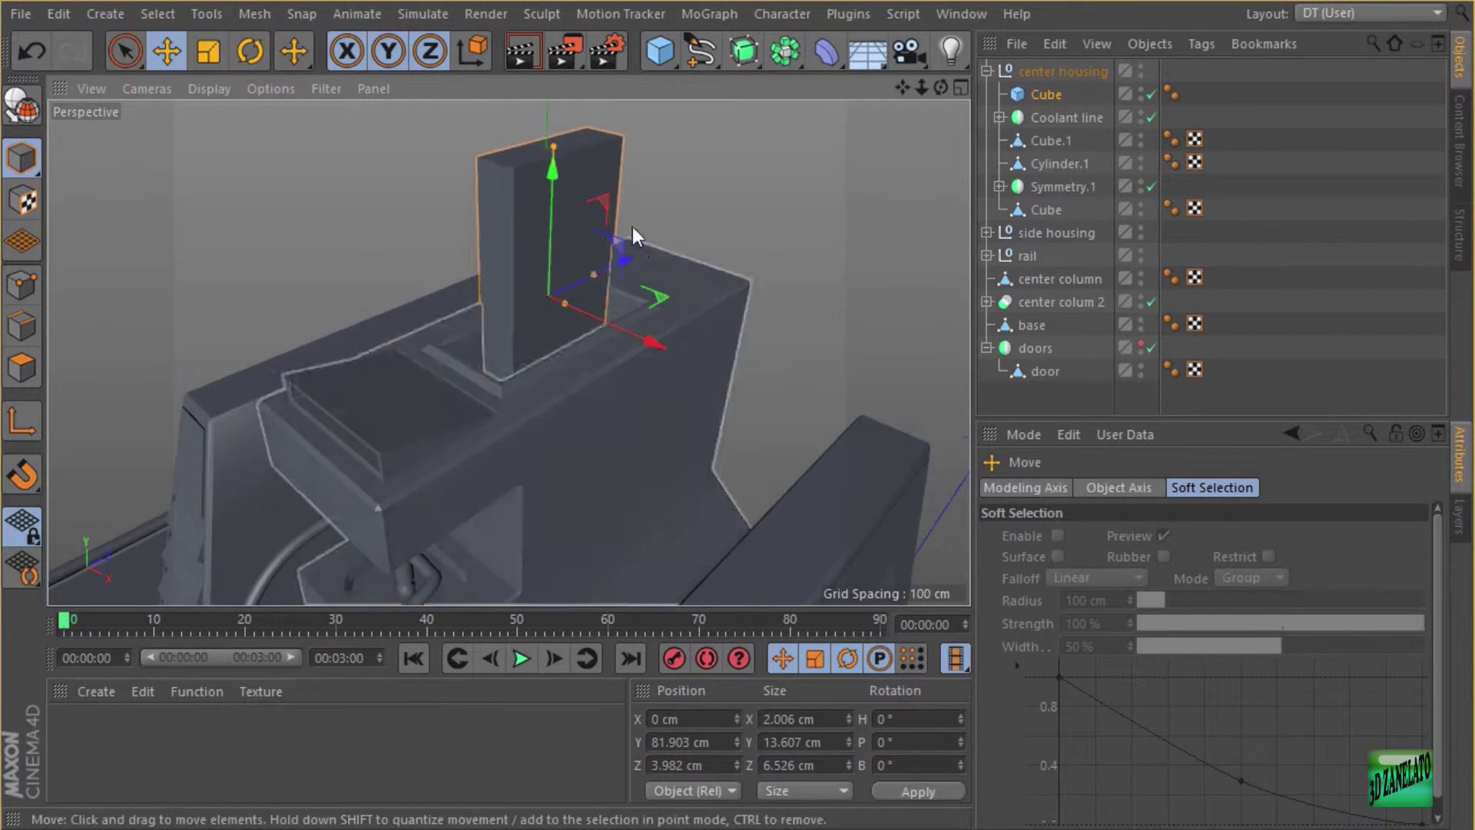
pyautogui.keyDown('alt'); pyautogui.moveTo(633, 227); pyautogui.dragTo(570, 198); pyautogui.keyUp('alt')
pyautogui.moveTo(557, 147)
pyautogui.mouseDown()
pyautogui.moveTo(551, 201)
pyautogui.moveTo(549, 140)
pyautogui.moveTo(548, 172)
pyautogui.mouseUp()
pyautogui.keyDown('alt'); pyautogui.moveTo(548, 172); pyautogui.dragTo(636, 146); pyautogui.keyUp('alt')
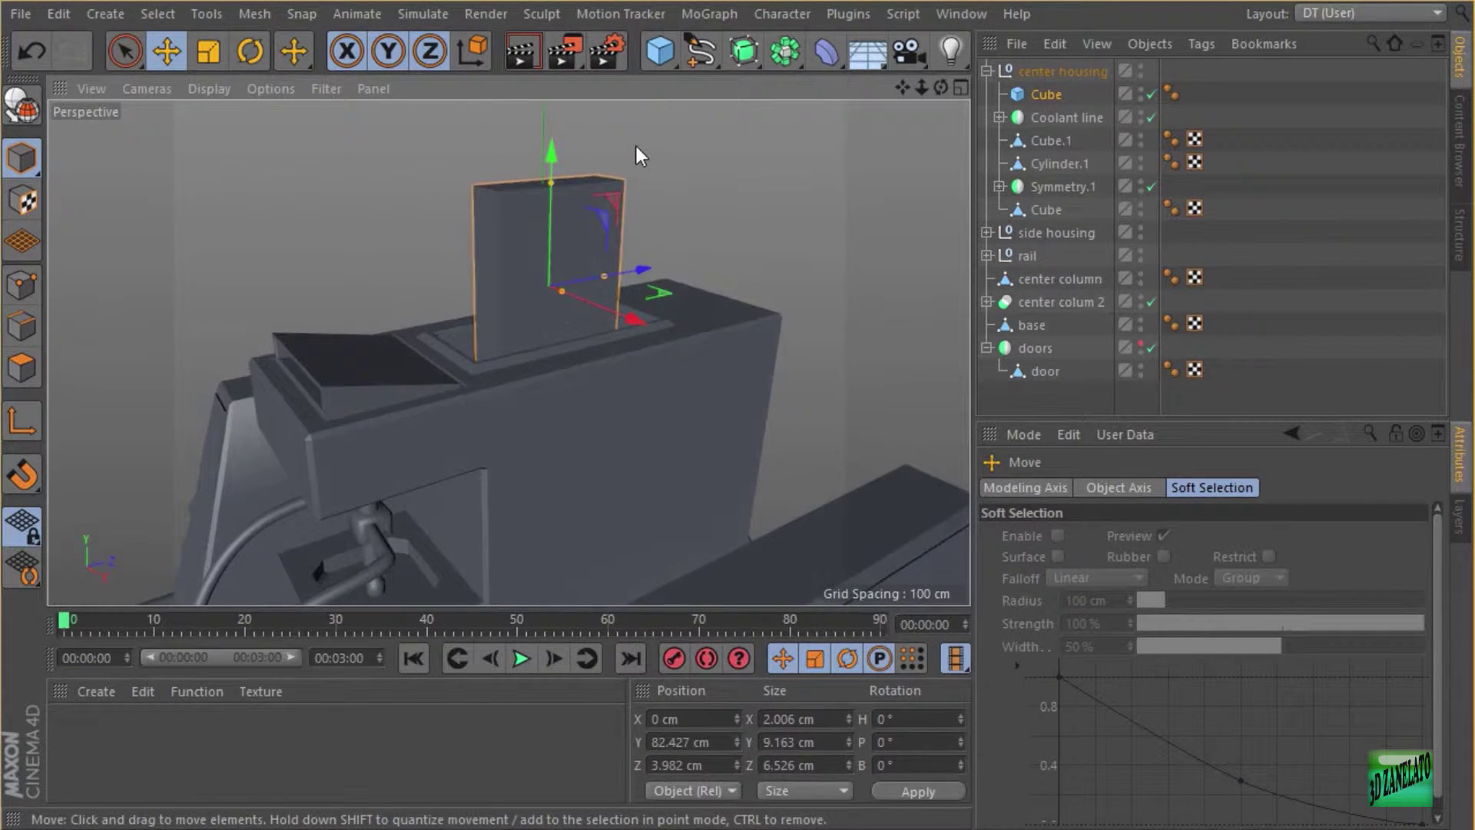
# Make the new cube editable and rename it "gun column".
pyautogui.press('c')
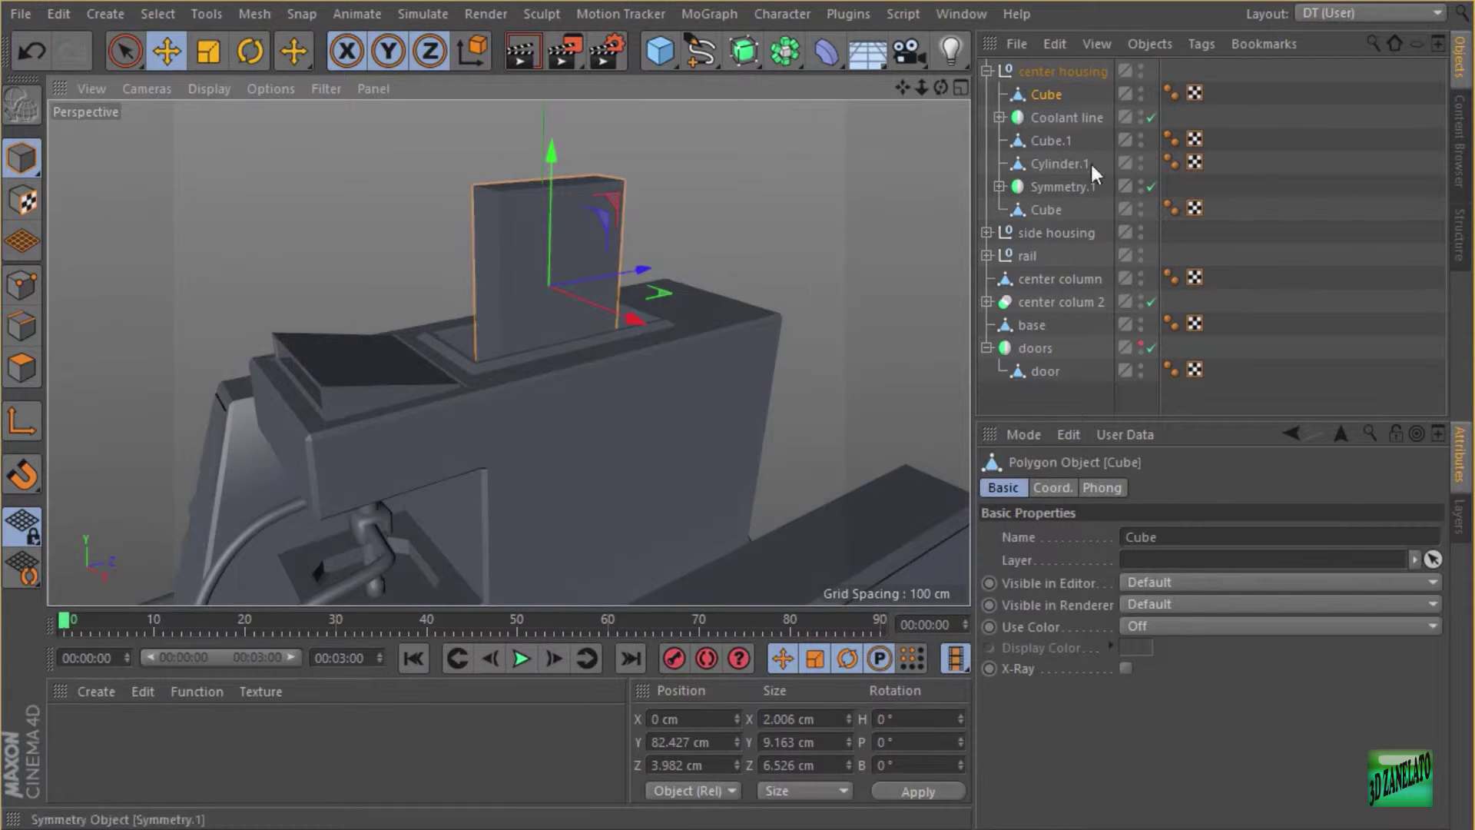
pyautogui.doubleClick(1050, 93)
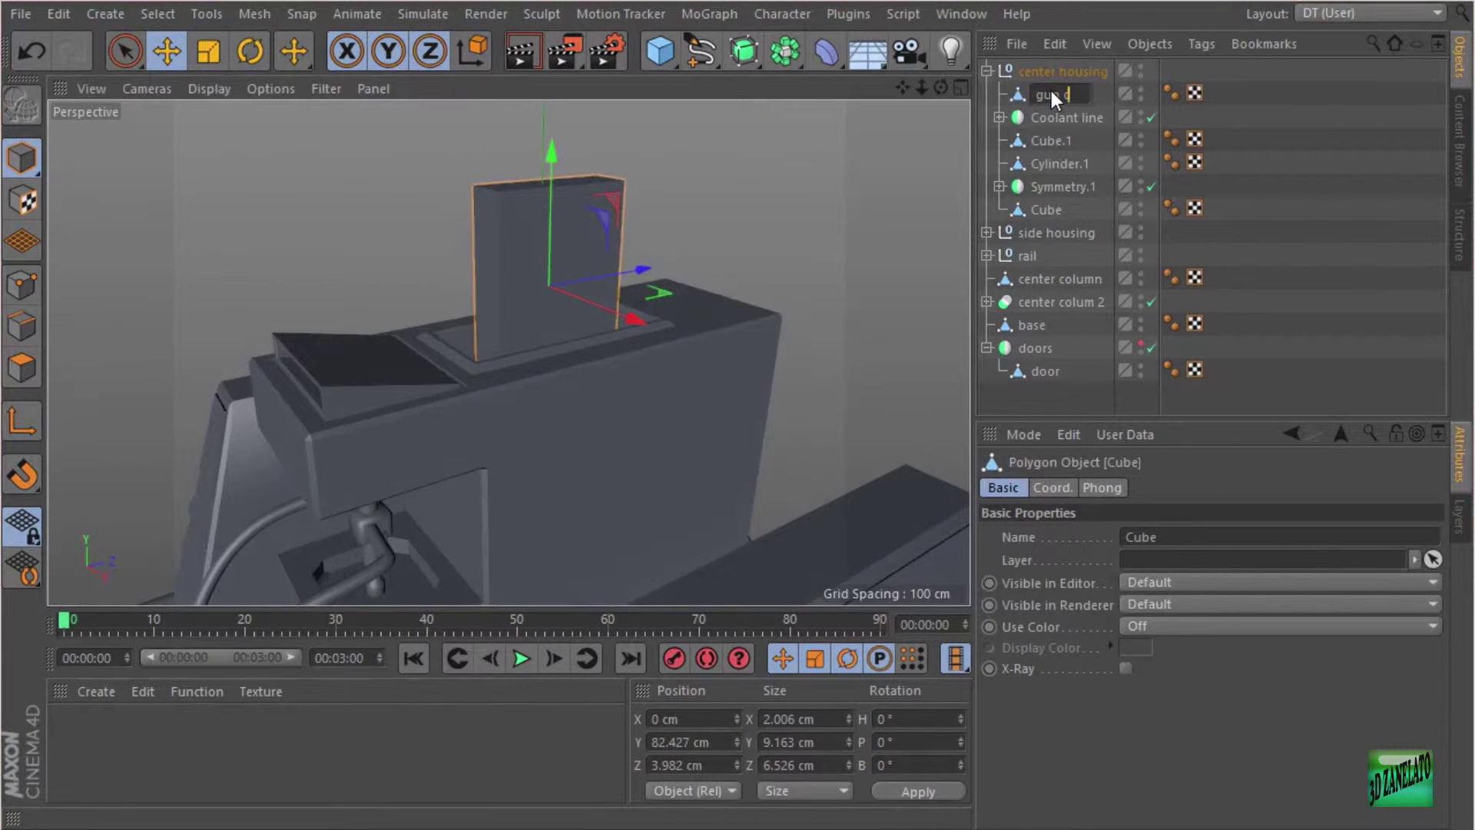
pyautogui.write('gun column')
pyautogui.press('Return')
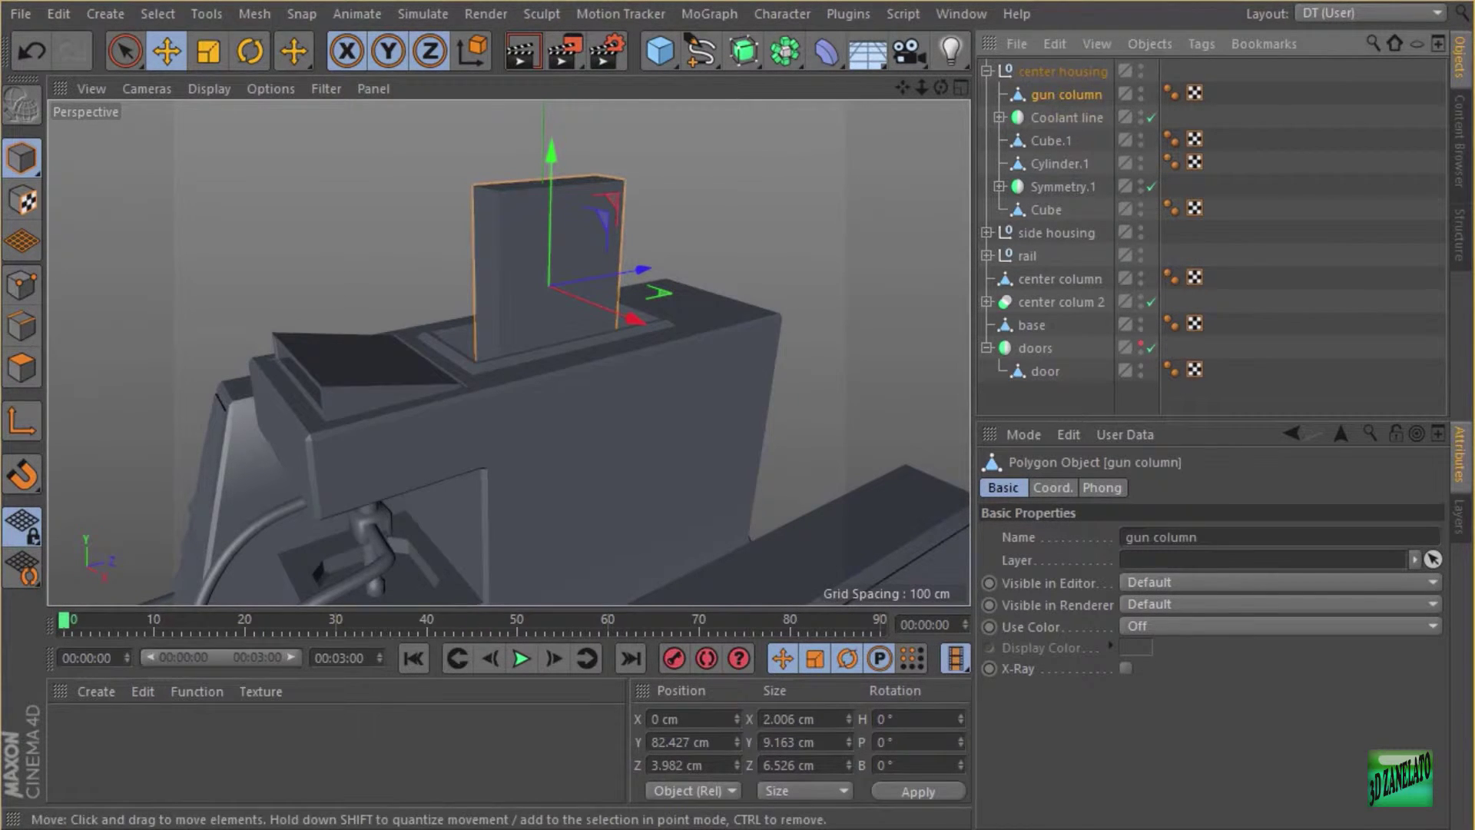
# Prepare the Knife in Plane mode to make 2 parallel horizontal cuts across the gun column.
pyautogui.keyDown('alt'); pyautogui.moveTo(623, 158); pyautogui.dragTo(655, 205); pyautogui.keyUp('alt')
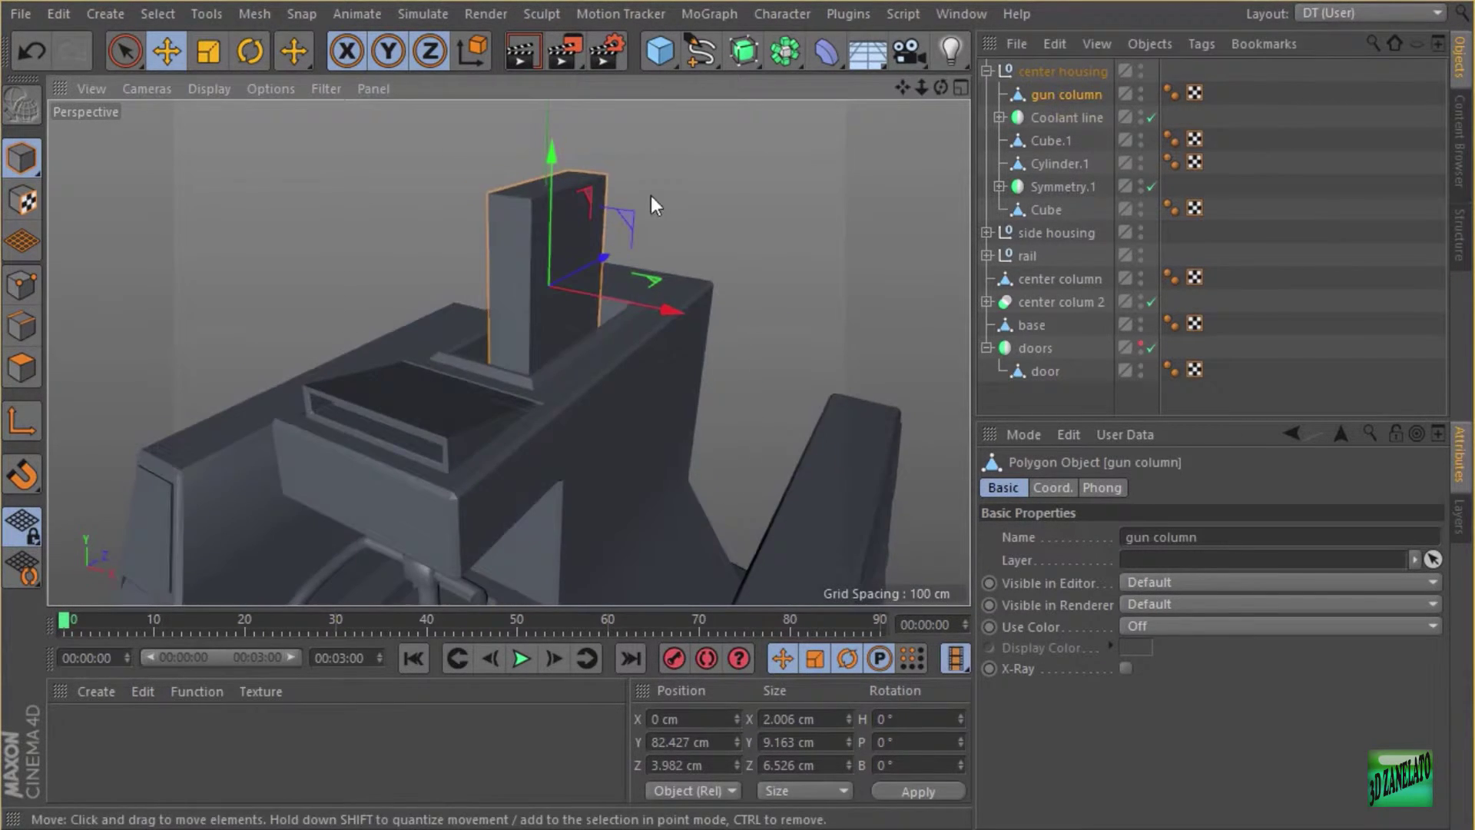
pyautogui.click(21, 291)
pyautogui.keyDown('alt'); pyautogui.moveTo(469, 238); pyautogui.dragTo(753, 188); pyautogui.keyUp('alt')
pyautogui.rightClick(753, 188)
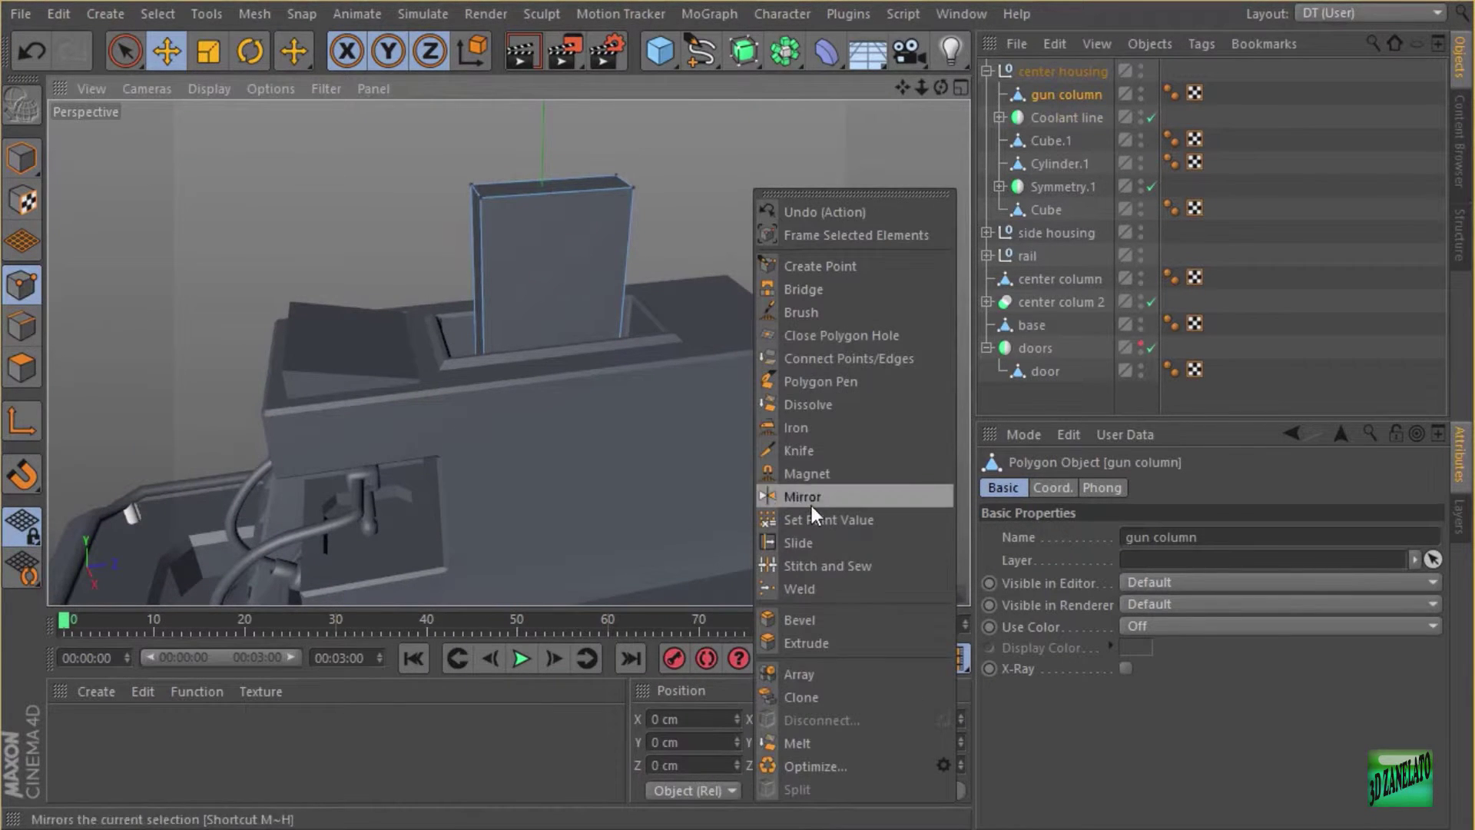
pyautogui.click(799, 451)
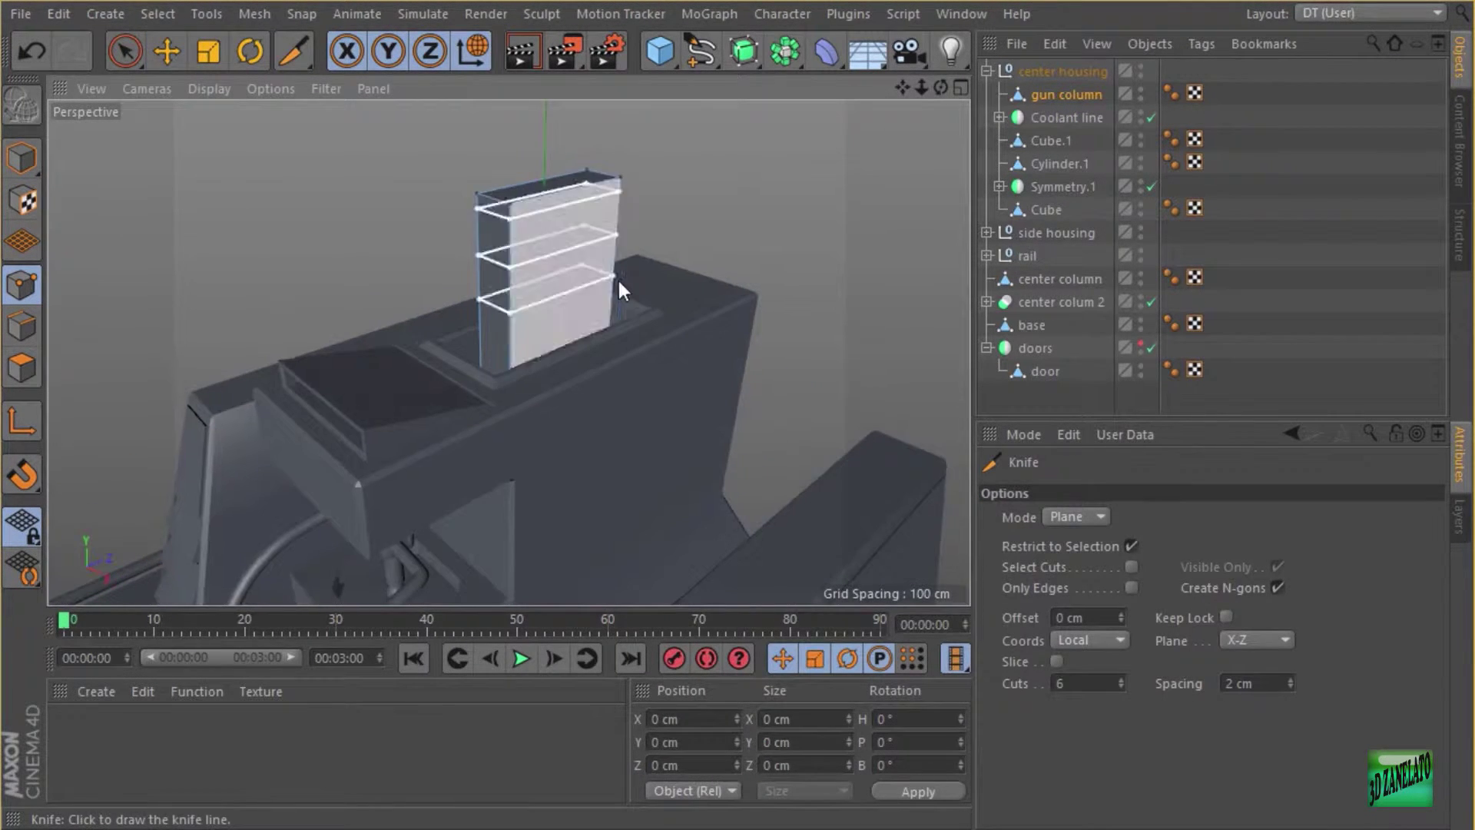
pyautogui.click(1068, 683)
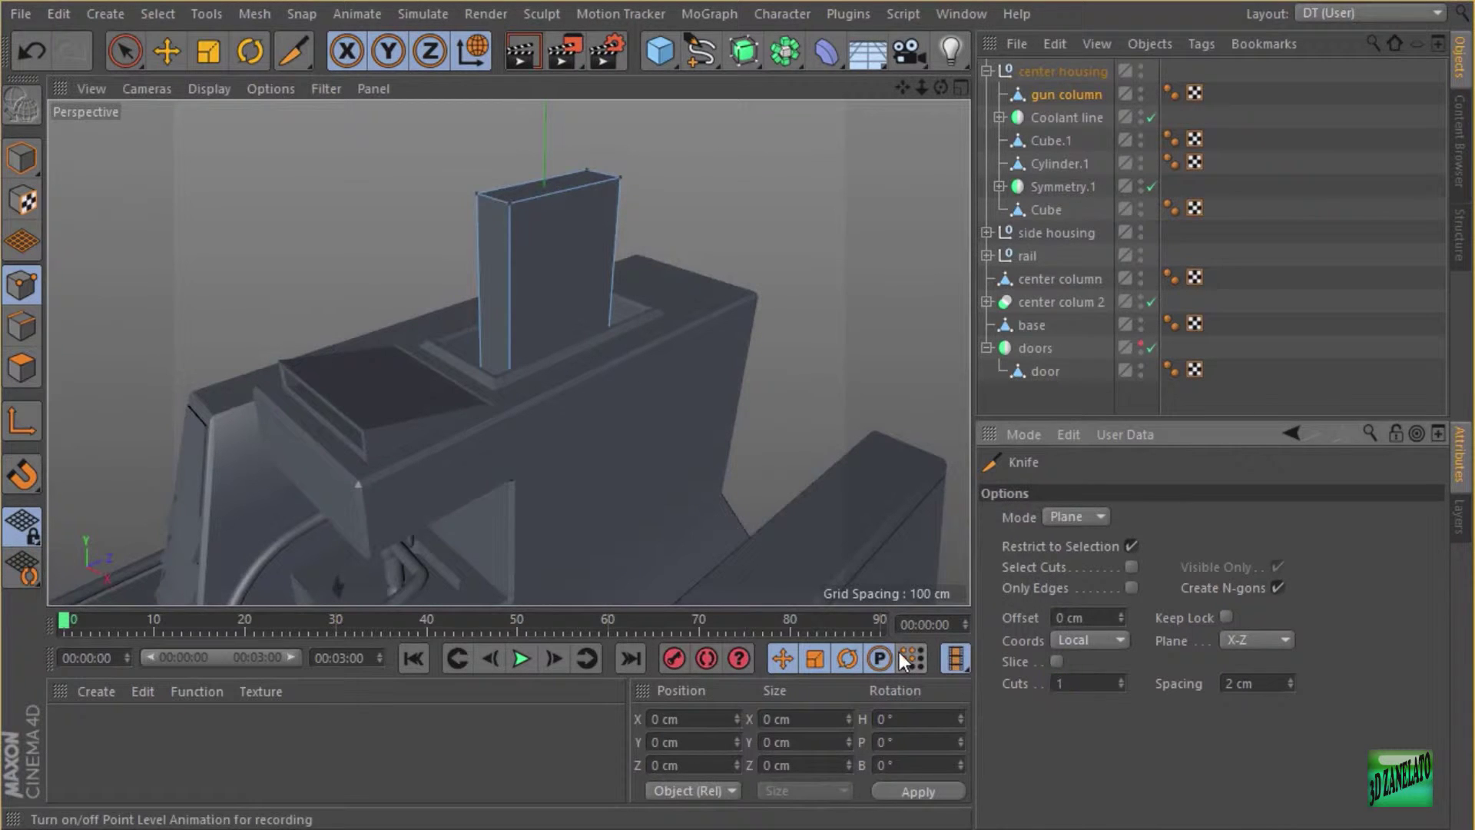
pyautogui.write('1')
pyautogui.keyDown('alt'); pyautogui.moveTo(497, 260); pyautogui.dragTo(537, 254, button='right'); pyautogui.keyUp('alt')
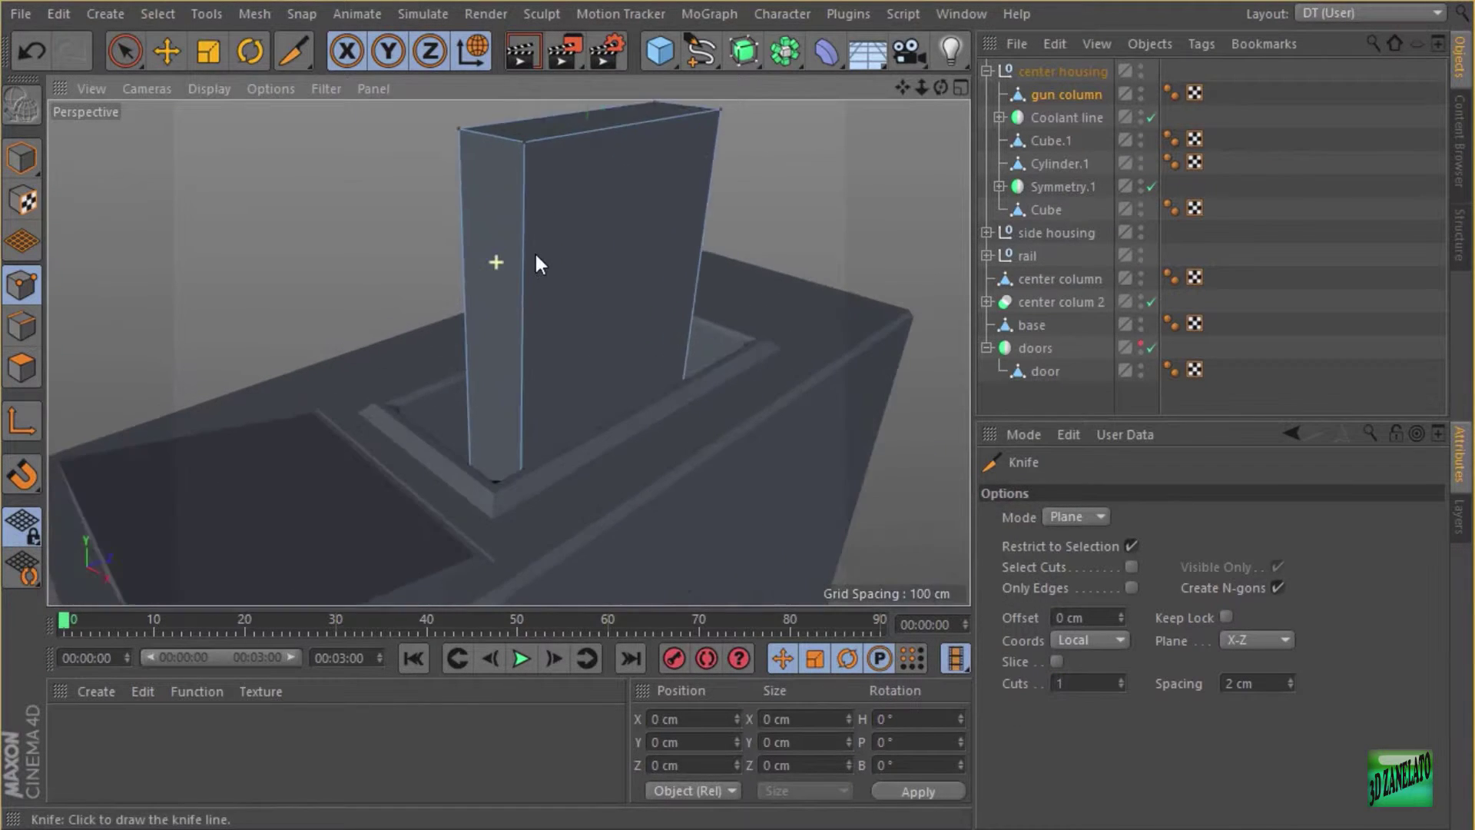
pyautogui.keyDown('alt'); pyautogui.moveTo(590, 304); pyautogui.dragTo(539, 207); pyautogui.keyUp('alt')
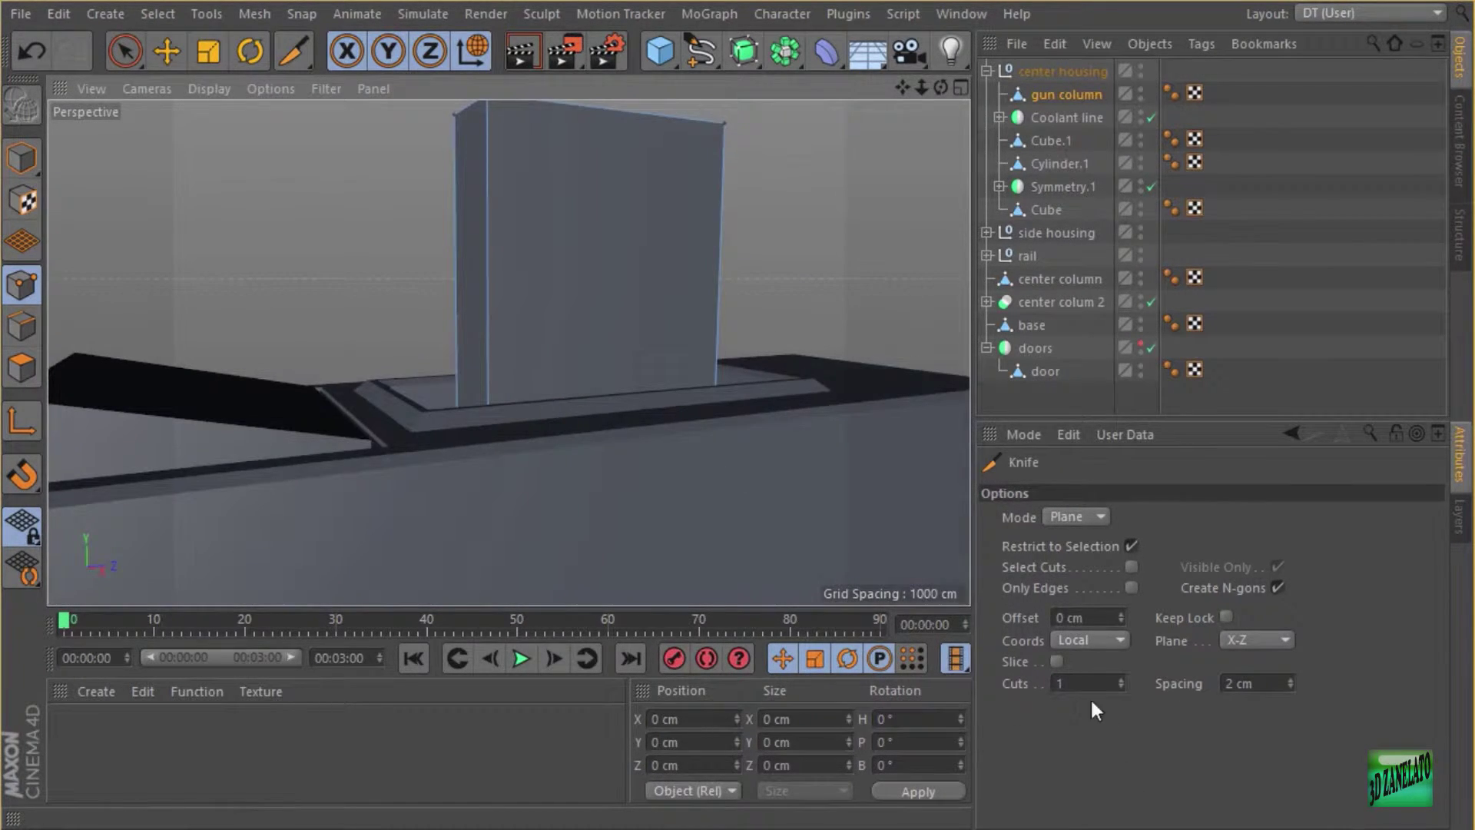
pyautogui.click(1121, 677)
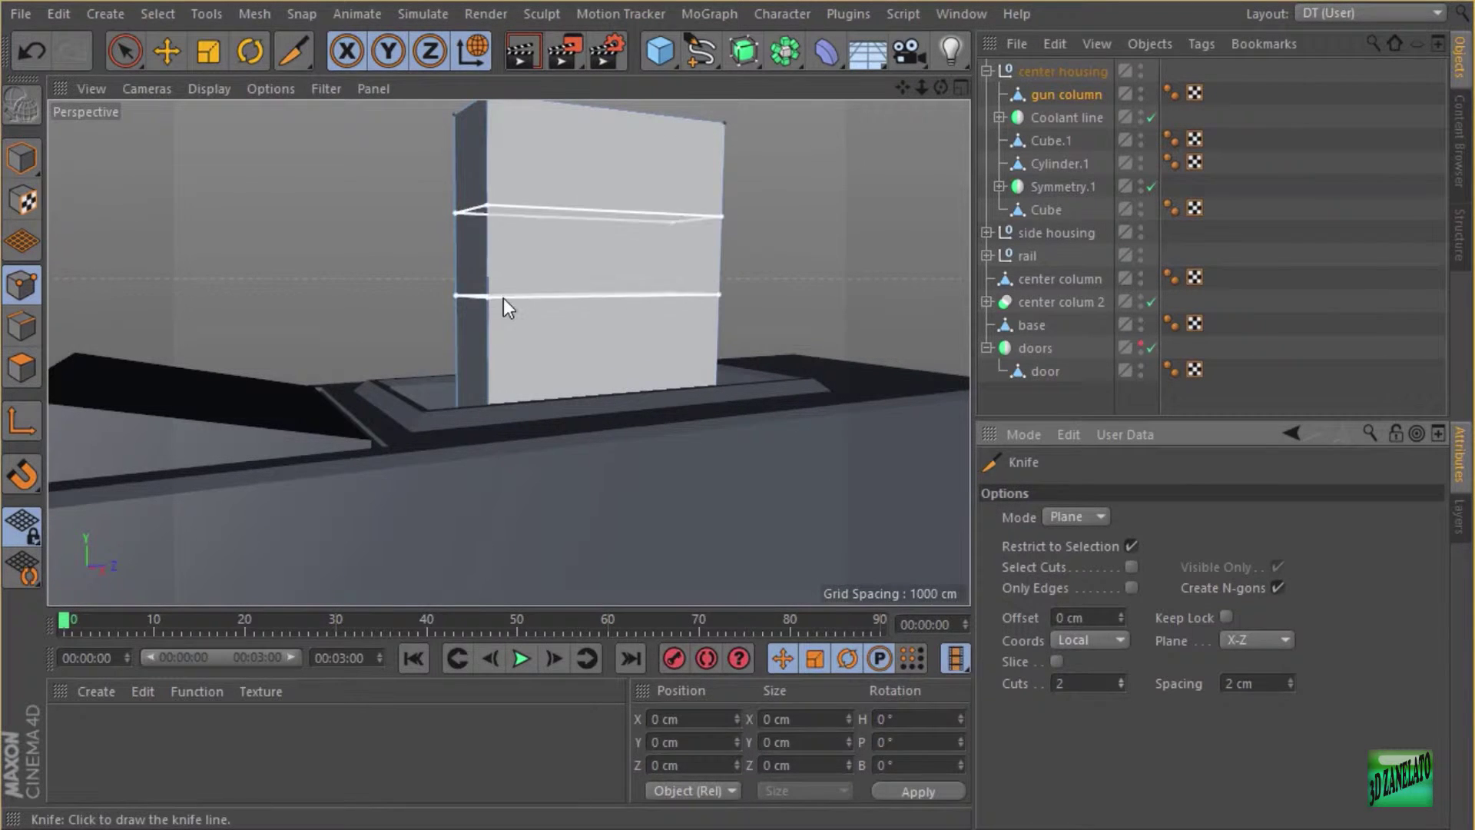
pyautogui.keyDown('alt'); pyautogui.moveTo(508, 301); pyautogui.dragTo(522, 305); pyautogui.keyUp('alt')
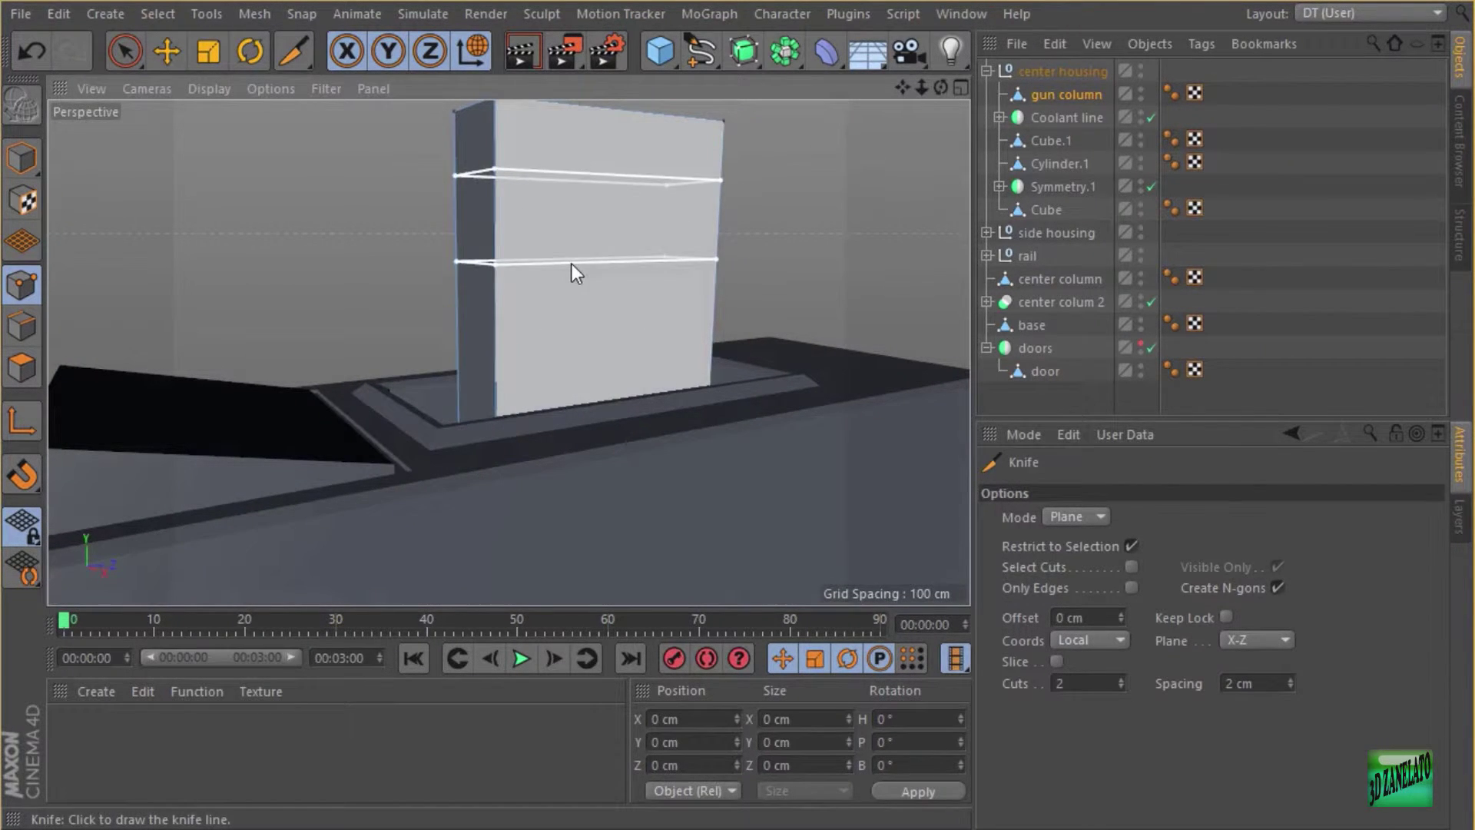
pyautogui.moveTo(557, 279)
pyautogui.keyDown('alt'); pyautogui.mouseDown()
pyautogui.moveTo(610, 275)
pyautogui.moveTo(569, 279)
pyautogui.mouseUp(); pyautogui.keyUp('alt')
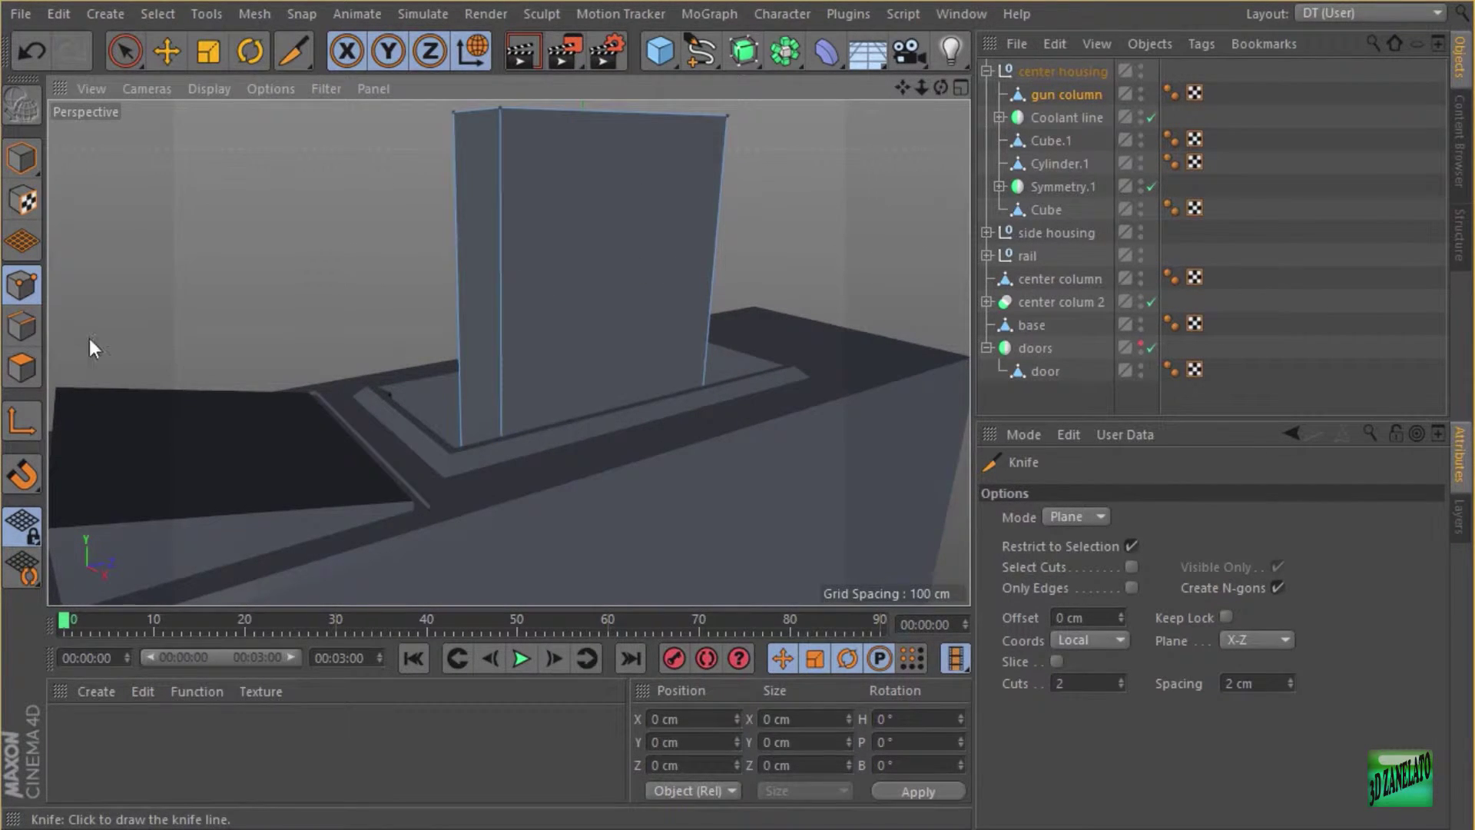
pyautogui.keyDown('alt'); pyautogui.moveTo(306, 243); pyautogui.dragTo(303, 264); pyautogui.keyUp('alt')
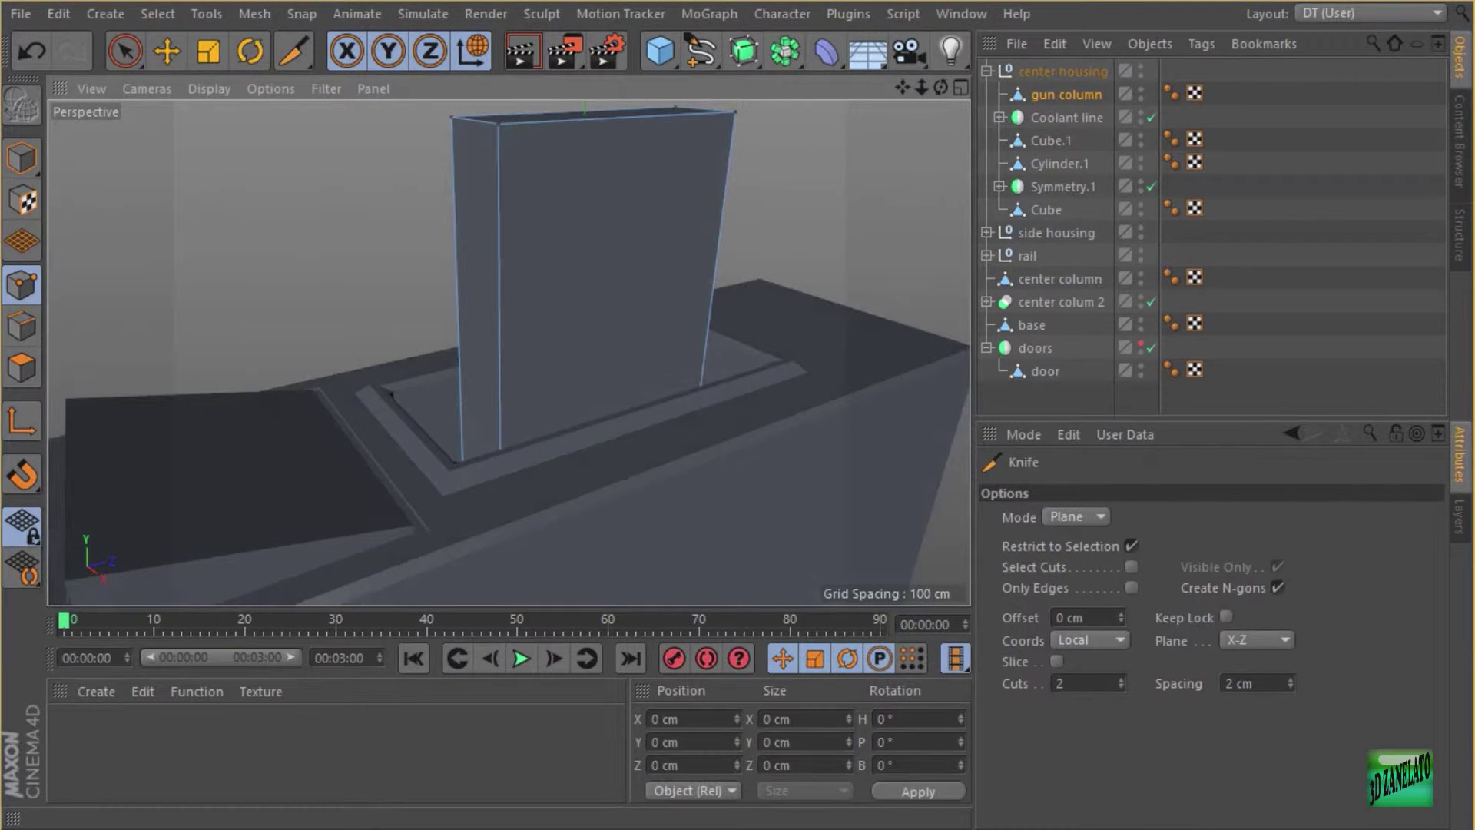
# Ring-select the gun column's four vertical edges and bevel them with an offset of about 0.31 cm.
pyautogui.click(23, 329)
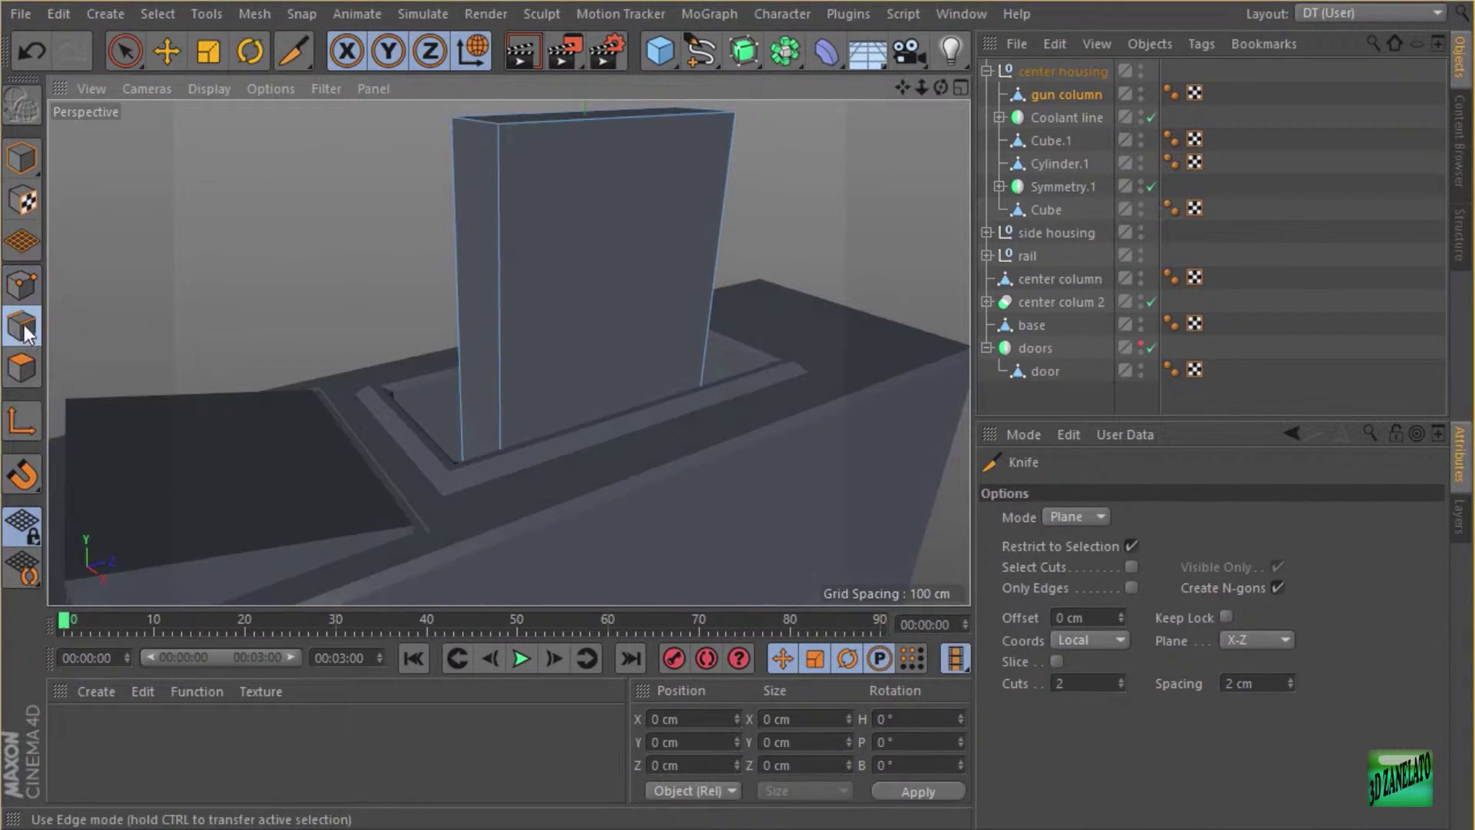
pyautogui.press('m')
pyautogui.press('l')
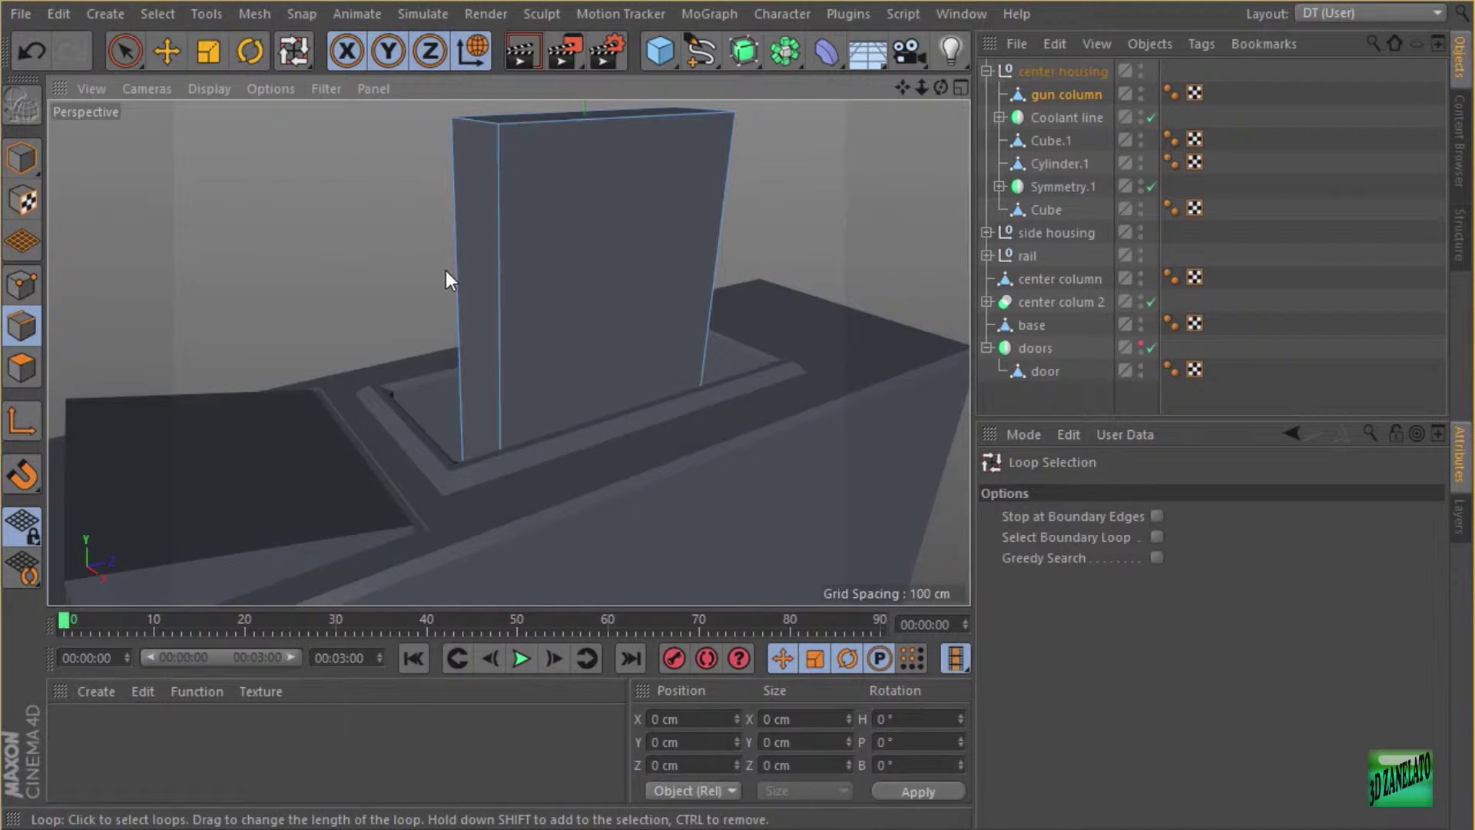
pyautogui.press('m')
pyautogui.press('b')
pyautogui.click(511, 262)
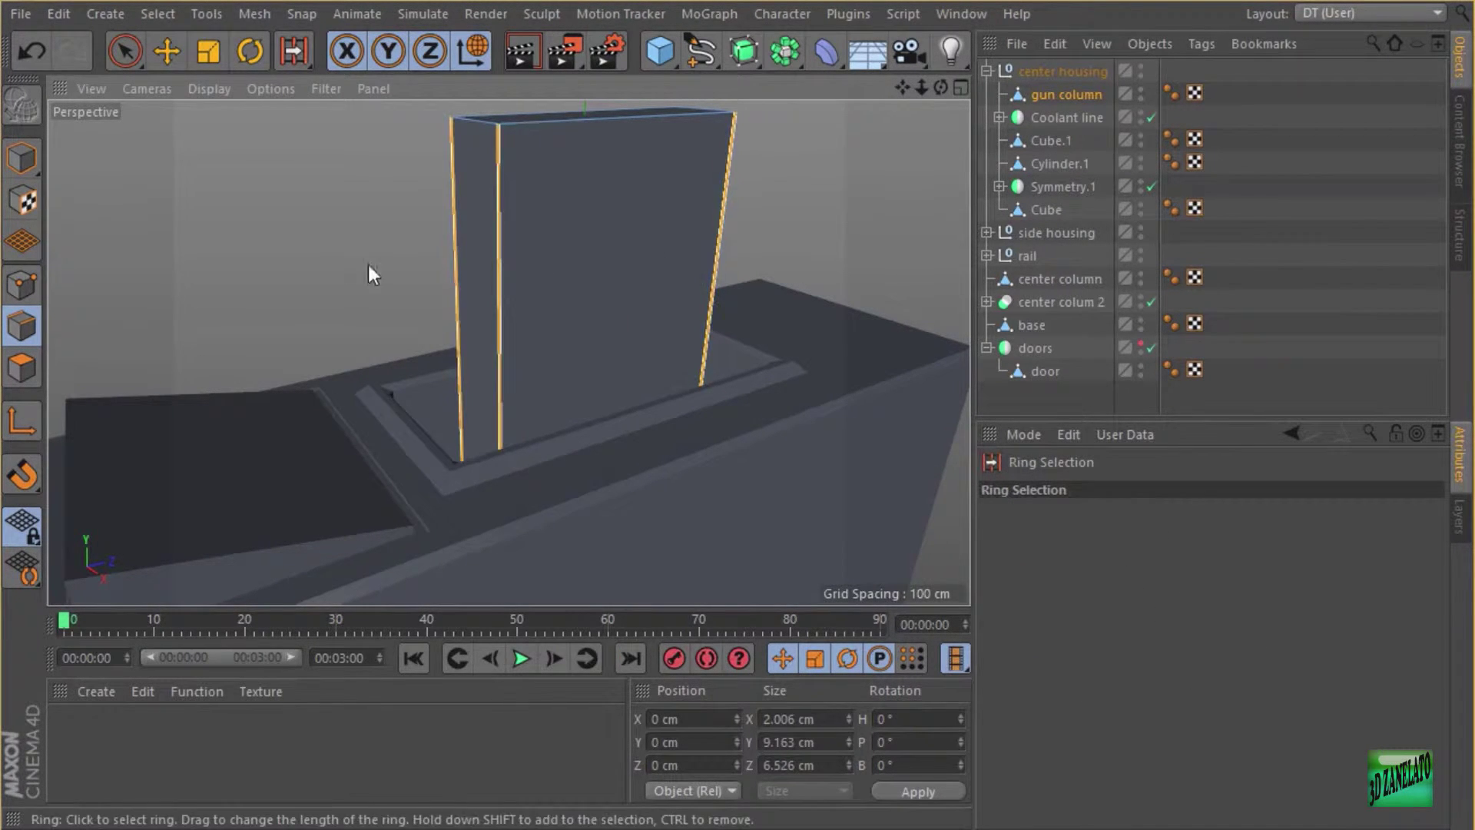
pyautogui.rightClick(335, 230)
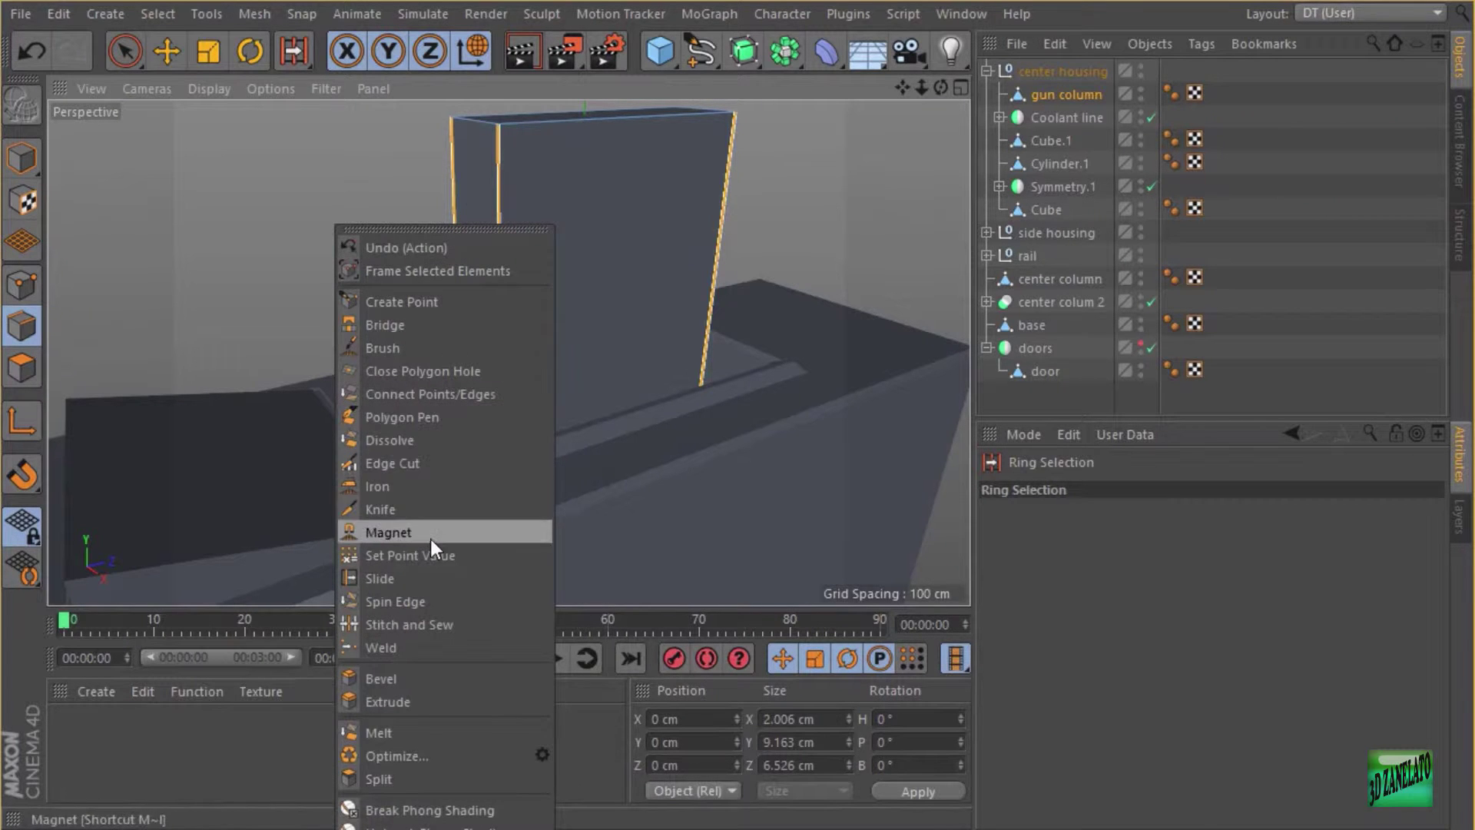
pyautogui.click(404, 682)
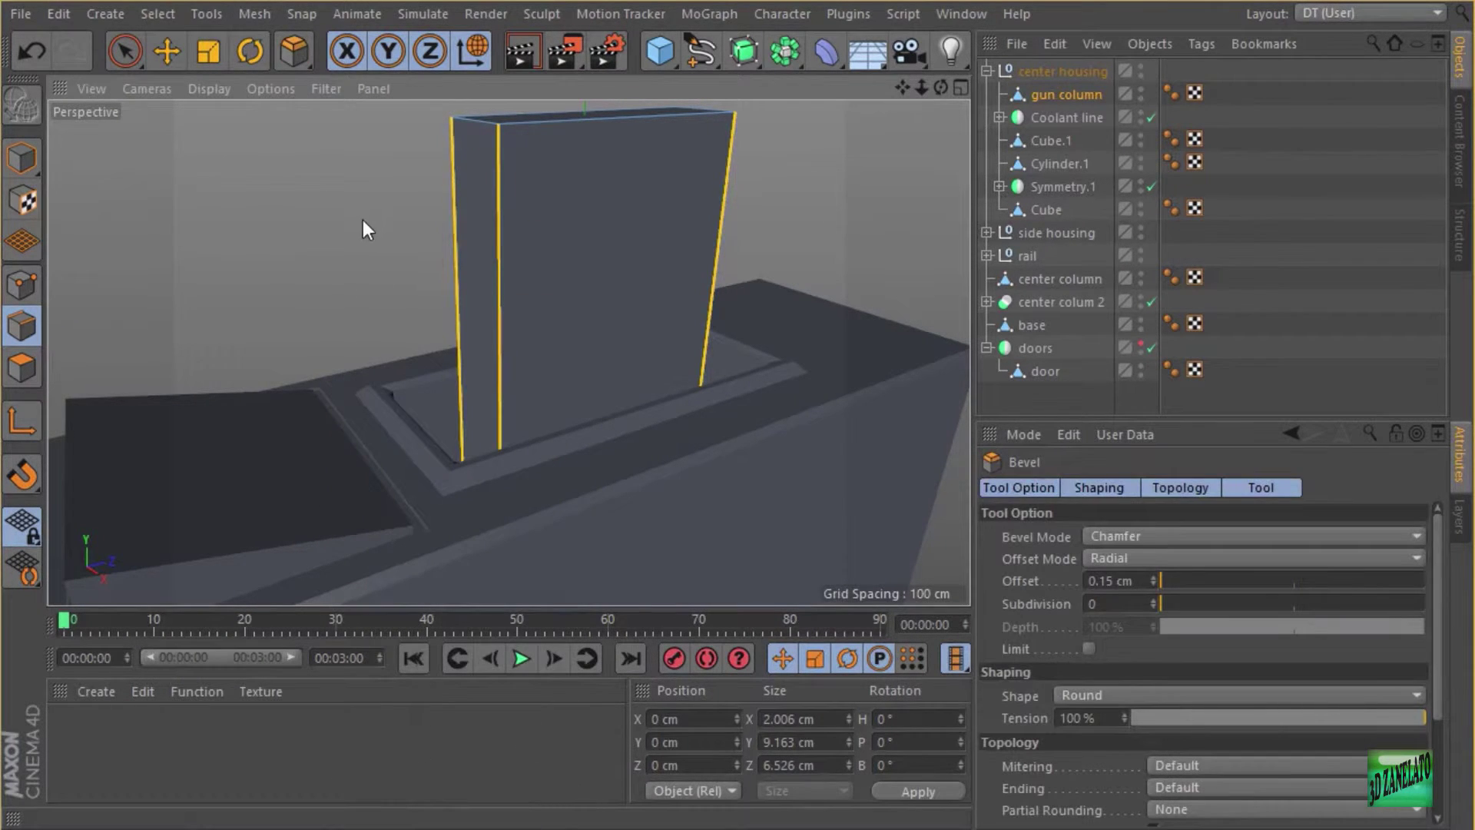
pyautogui.moveTo(367, 221); pyautogui.dragTo(396, 242)
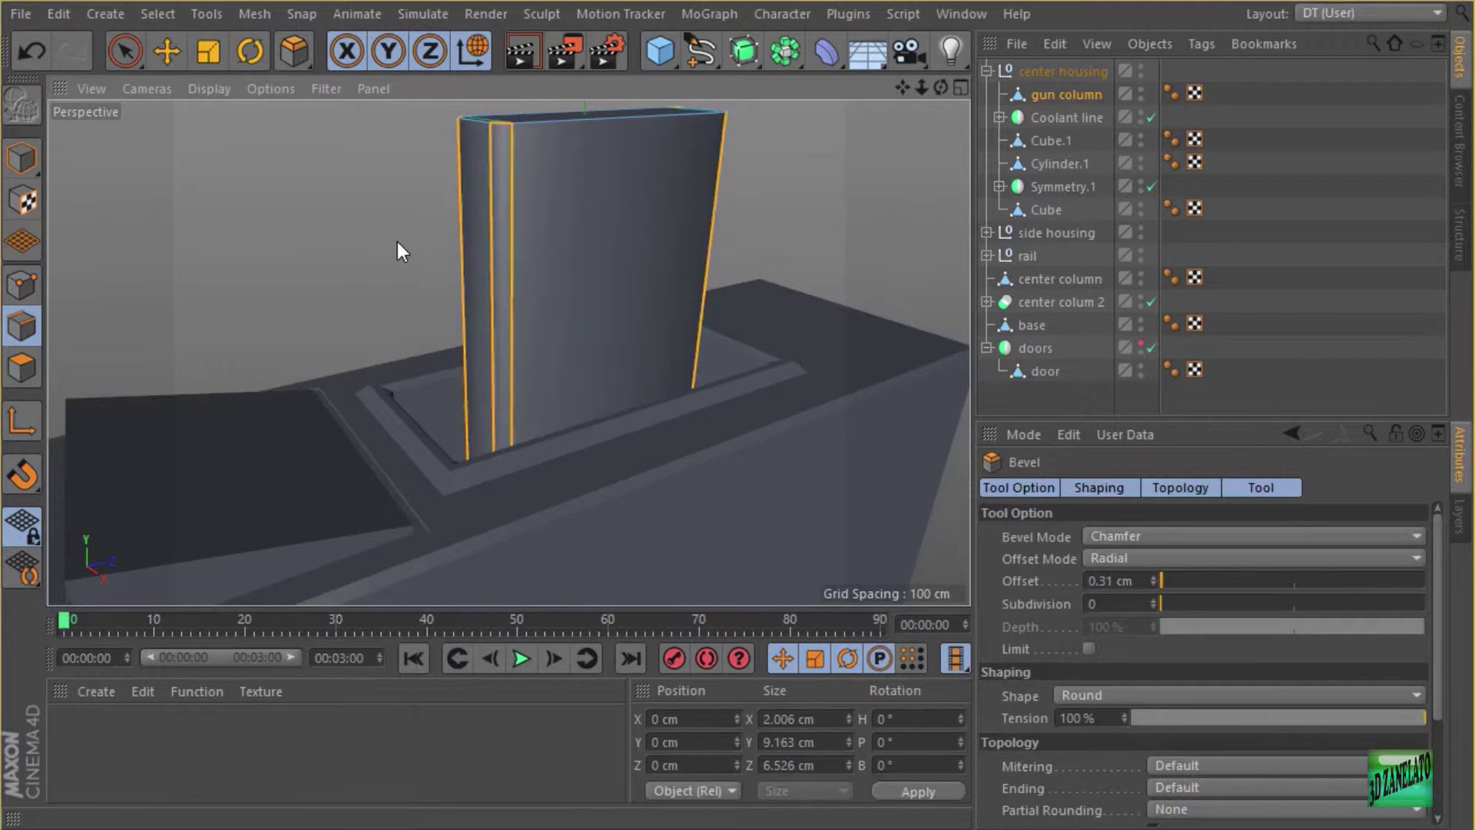
# Slice the gun column above mid-height with two horizontal X-Z plane Knife cuts spaced 2 cm apart.
pyautogui.click(21, 285)
pyautogui.rightClick(381, 203)
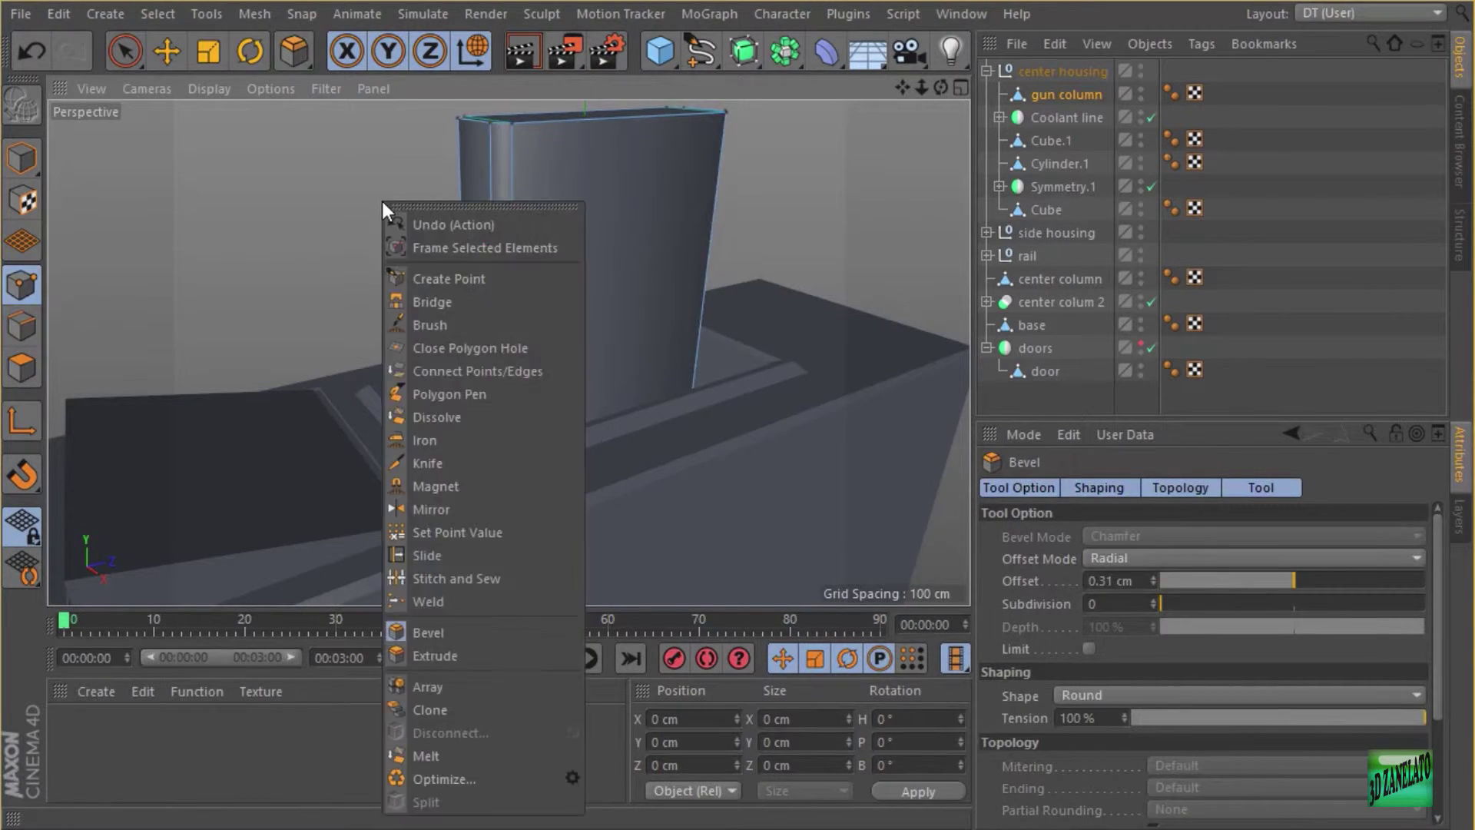
pyautogui.click(453, 461)
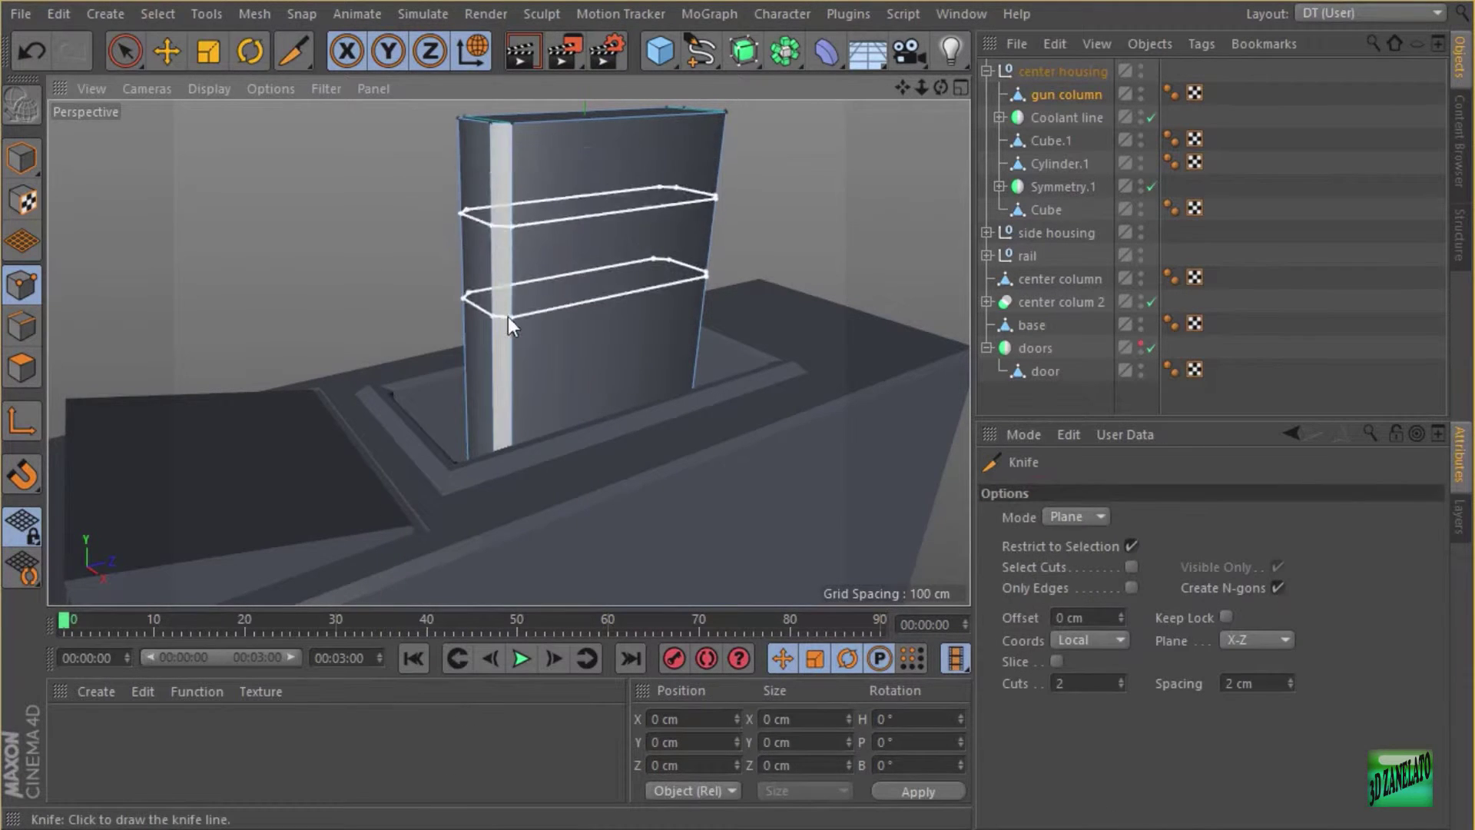
pyautogui.keyDown('alt'); pyautogui.moveTo(509, 317); pyautogui.dragTo(534, 244); pyautogui.keyUp('alt')
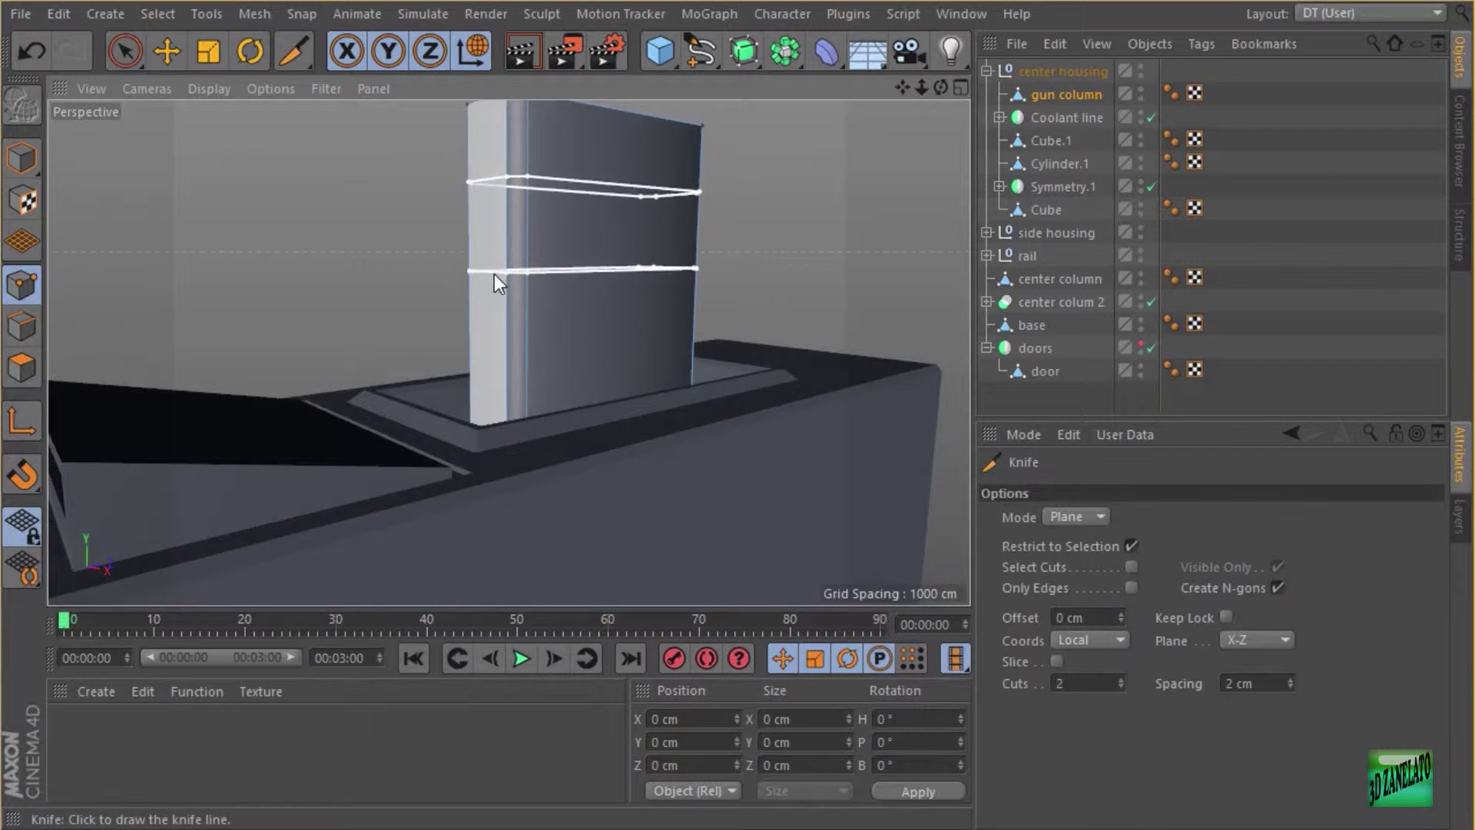
pyautogui.click(495, 275)
pyautogui.keyDown('alt'); pyautogui.moveTo(407, 193); pyautogui.dragTo(152, 197); pyautogui.keyUp('alt')
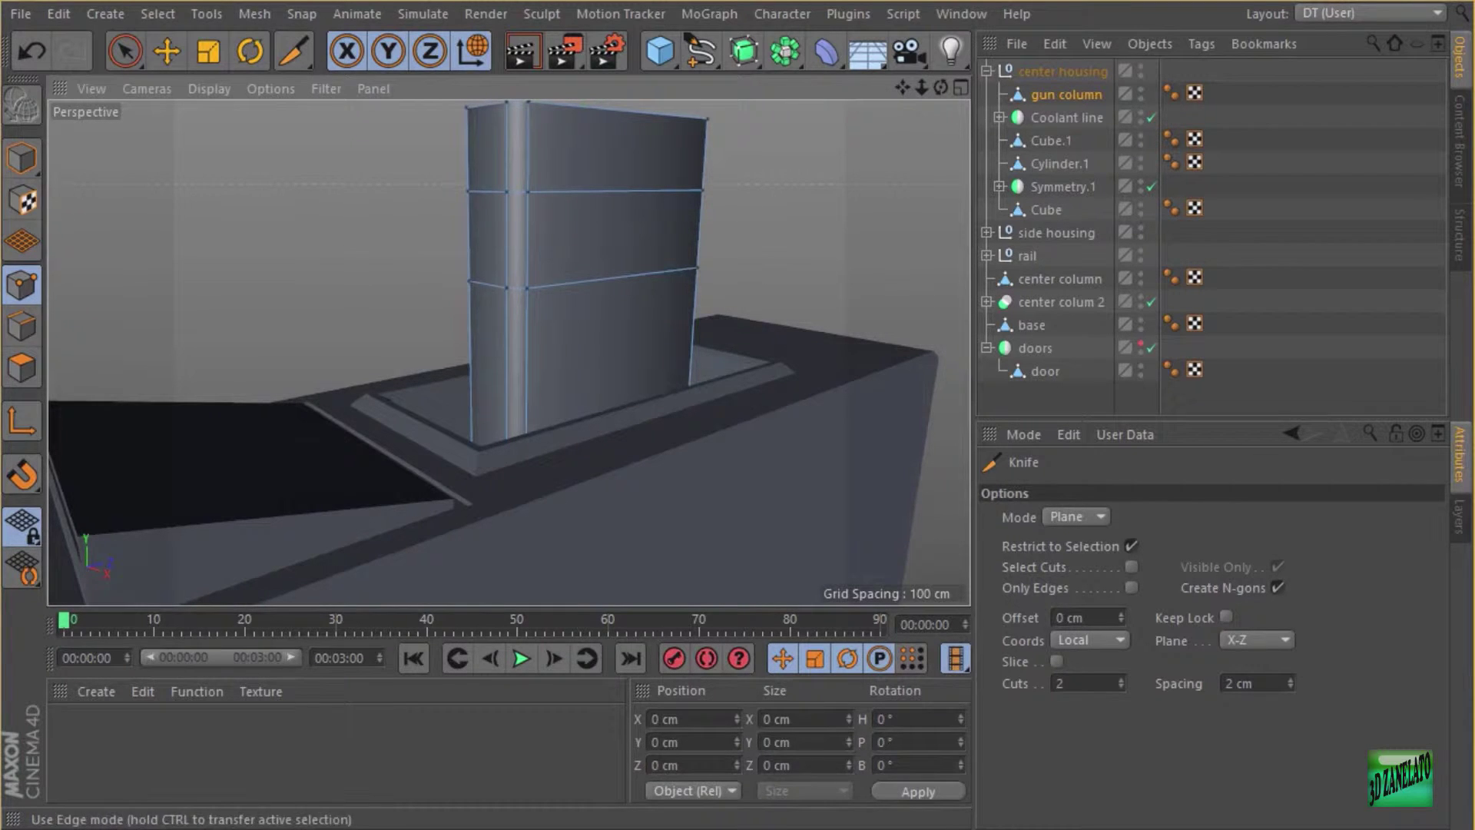
# Loop-select the polygons between the gun column's two cuts and extrude them outward to about 2.39 by 6.91 cm in X and Z.
pyautogui.click(21, 369)
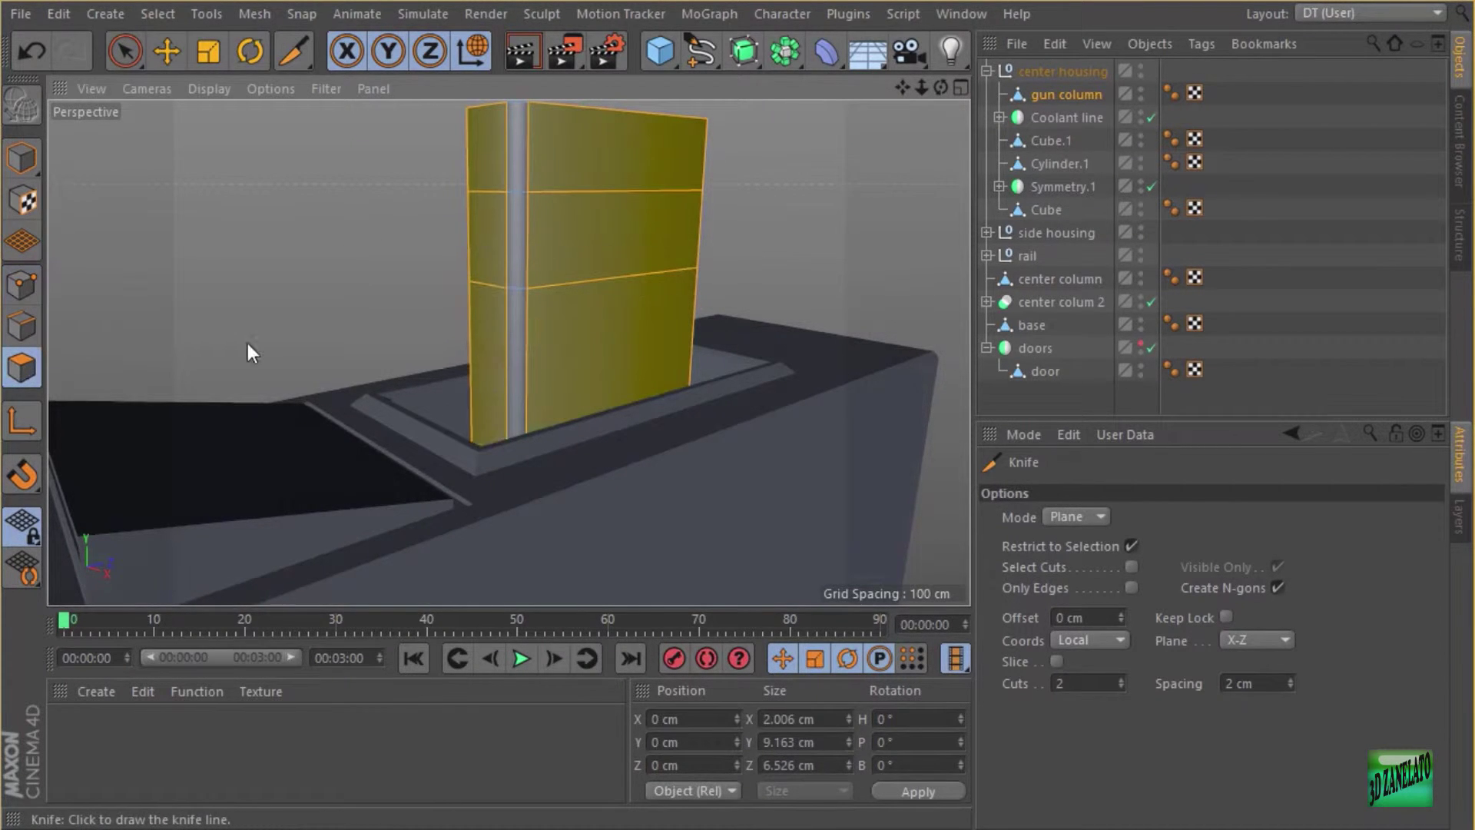
pyautogui.press('u')
pyautogui.press('l')
pyautogui.click(525, 228)
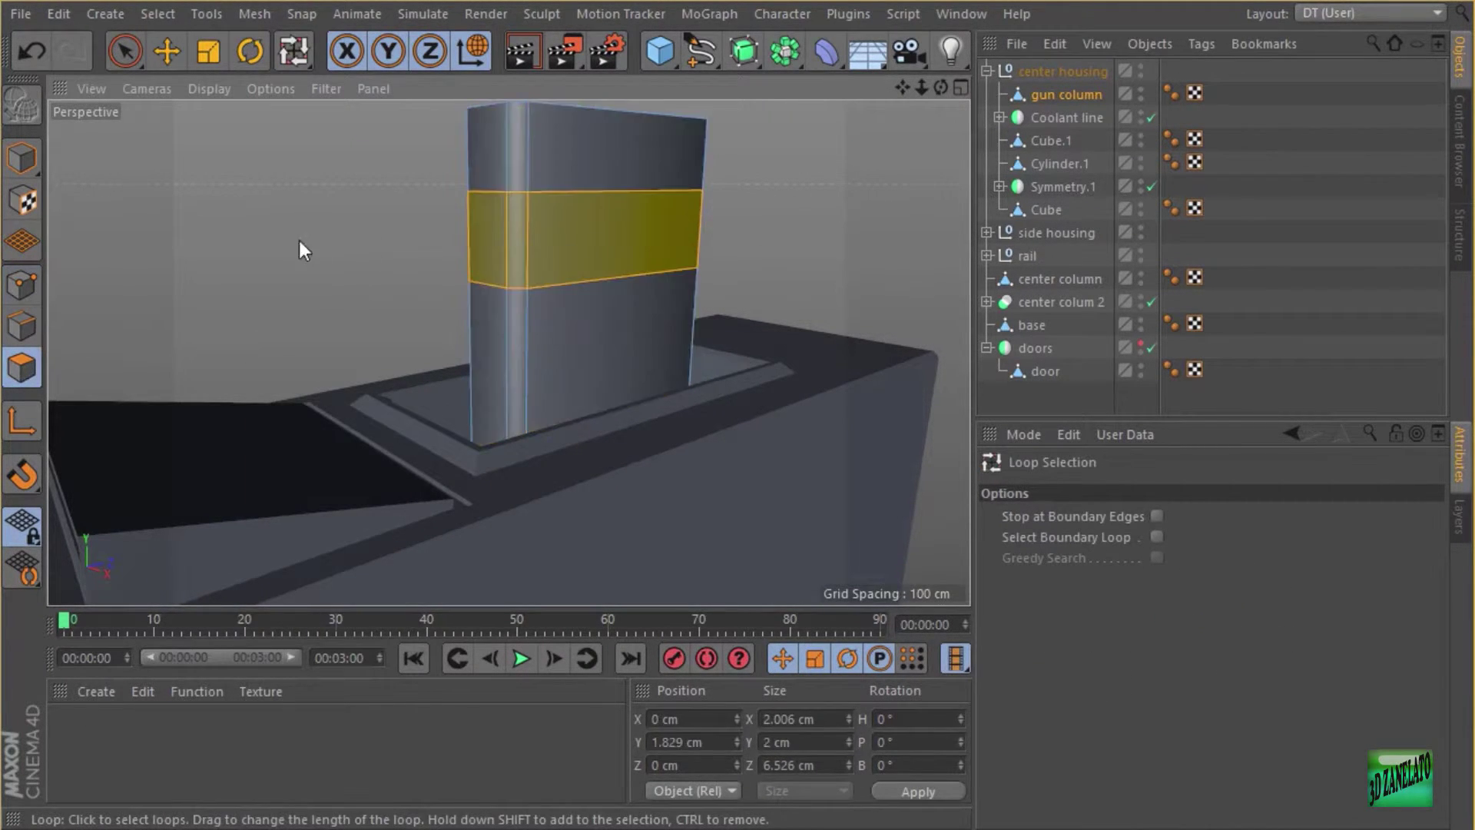
pyautogui.rightClick(292, 241)
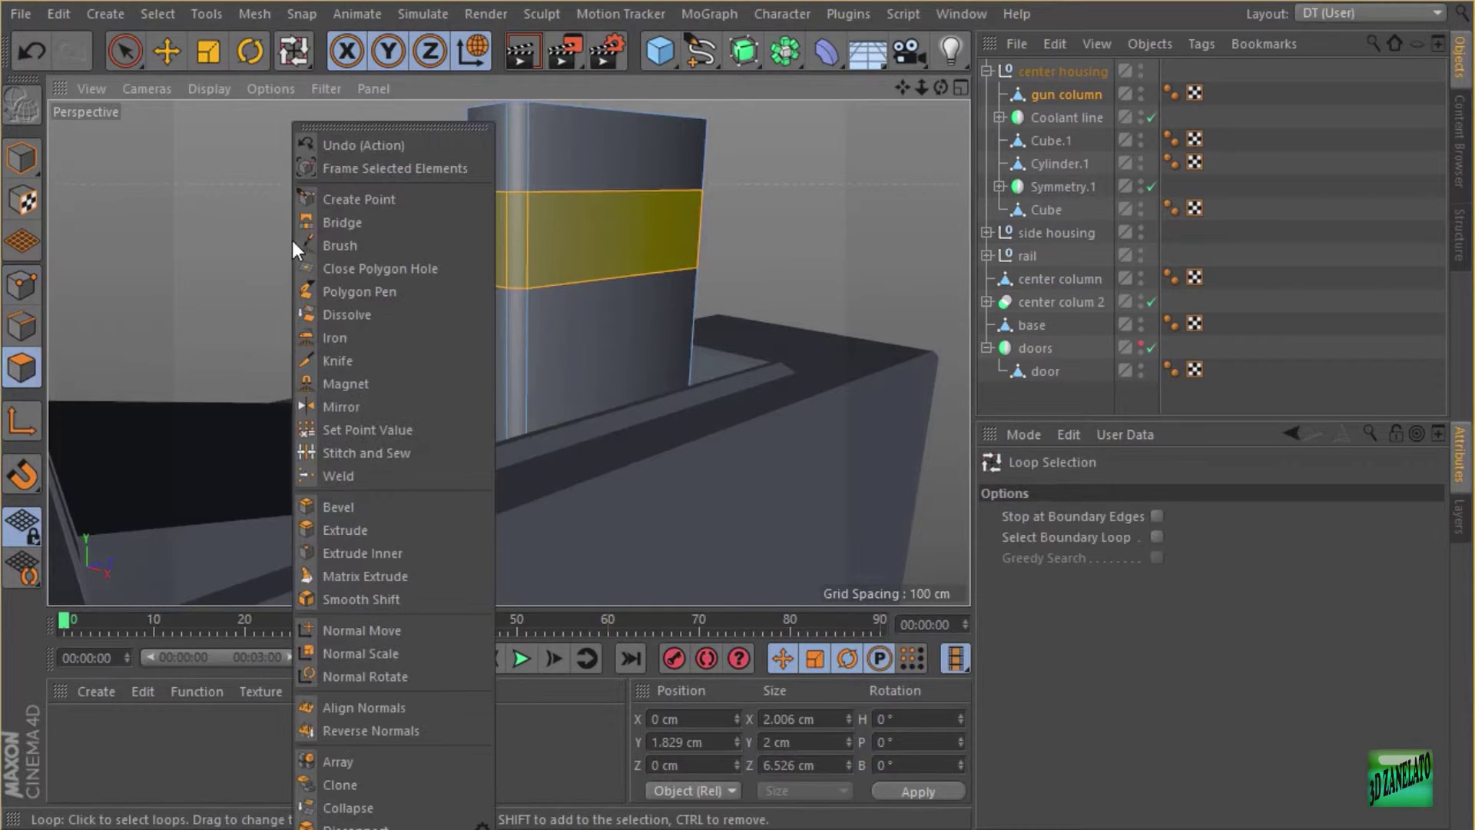
pyautogui.click(370, 547)
pyautogui.rightClick(335, 294)
pyautogui.click(367, 532)
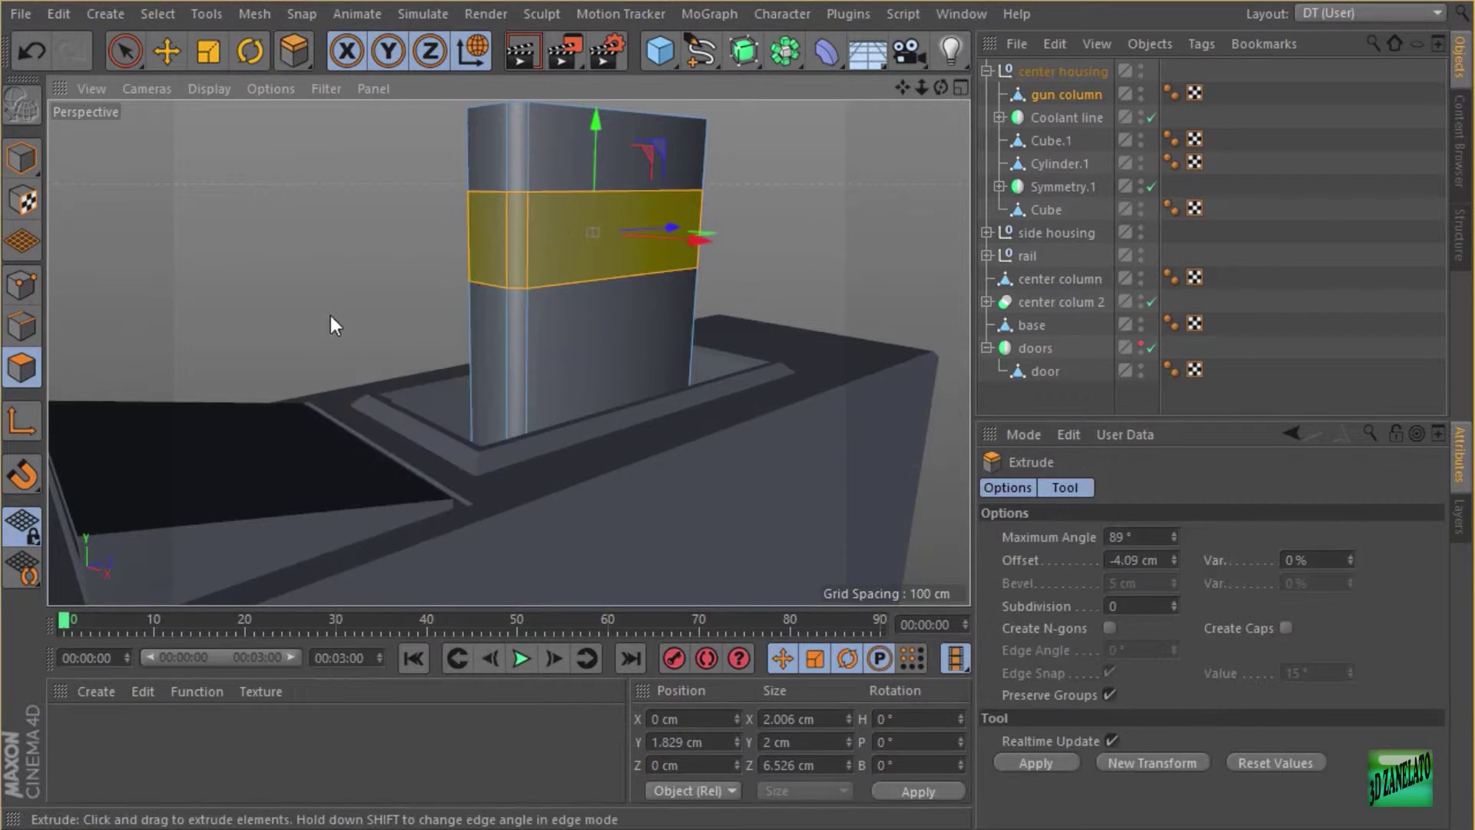
pyautogui.scroll(5, 331, 315)
pyautogui.scroll(-3, 365, 300)
pyautogui.rightClick(368, 282)
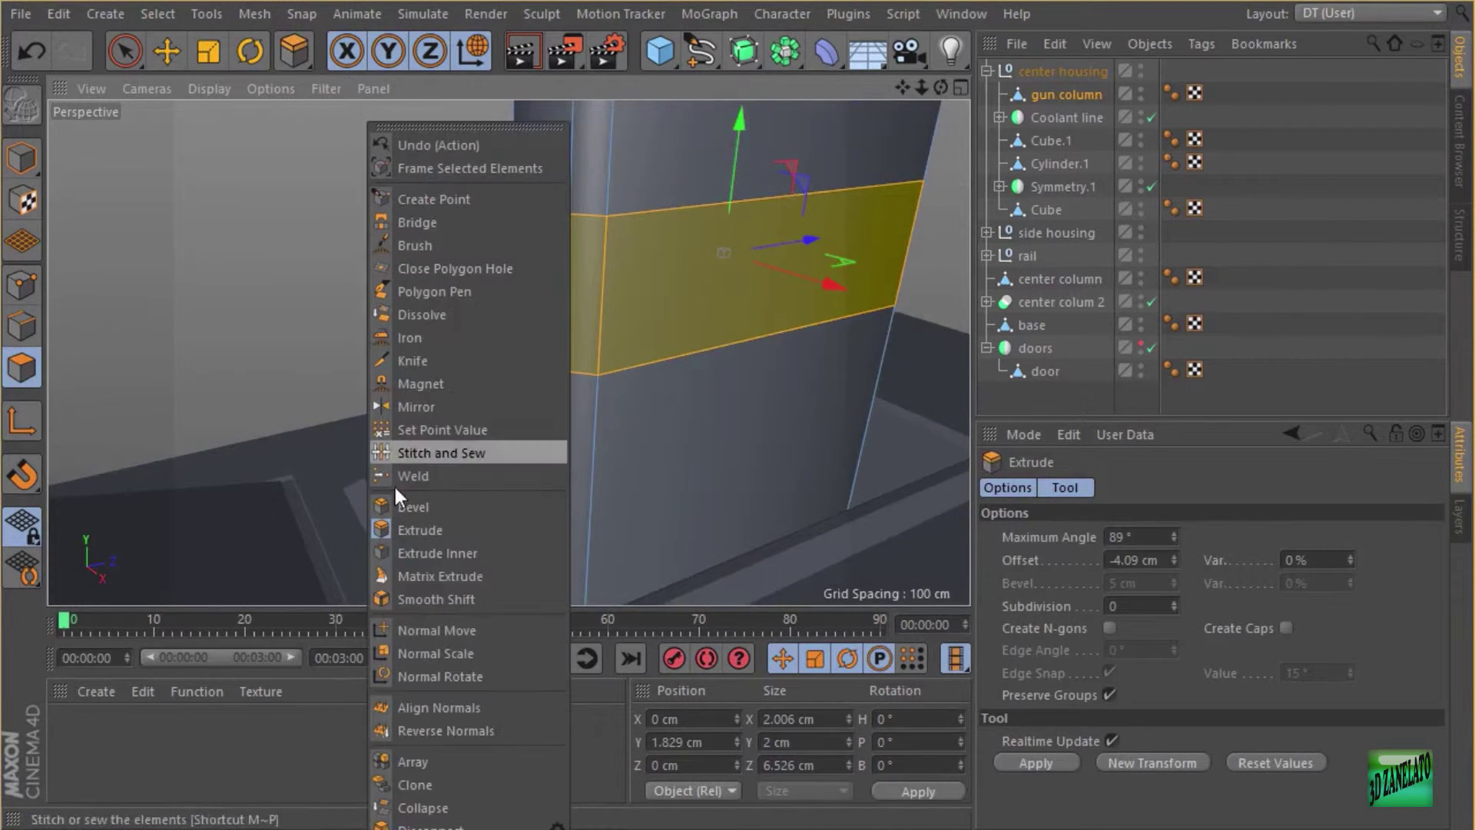
pyautogui.click(423, 644)
pyautogui.moveTo(358, 268)
pyautogui.mouseDown()
pyautogui.moveTo(379, 268)
pyautogui.moveTo(387, 292)
pyautogui.moveTo(375, 238)
pyautogui.moveTo(372, 252)
pyautogui.mouseUp()
pyautogui.rightClick(372, 278)
pyautogui.click(436, 527)
# Heighten the band to about 2.28 cm with a negative Extrude Inner and extrude it outward a further 0.39 cm.
pyautogui.rightClick(375, 238)
pyautogui.click(446, 554)
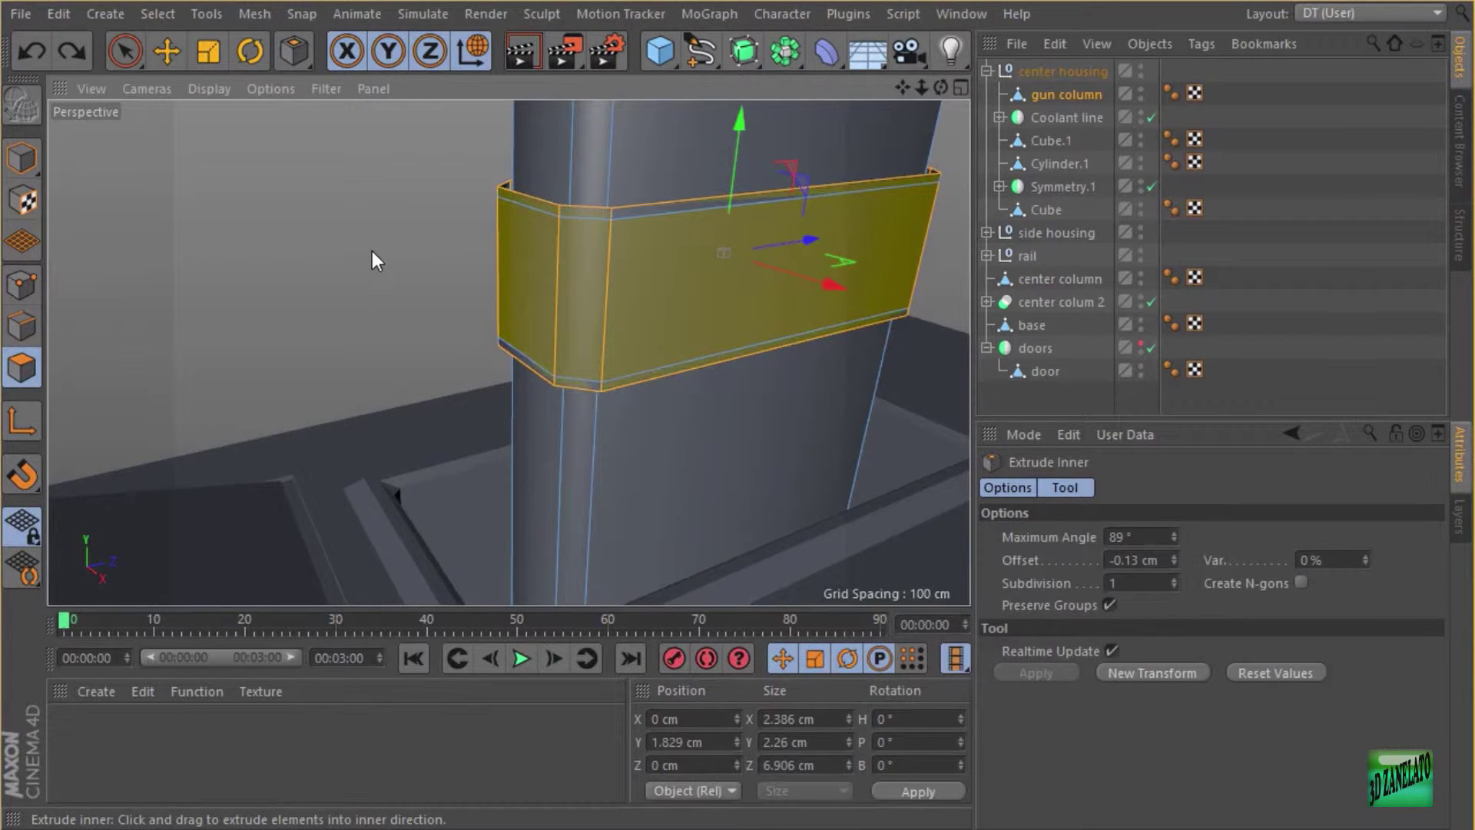
pyautogui.rightClick(375, 252)
pyautogui.click(440, 541)
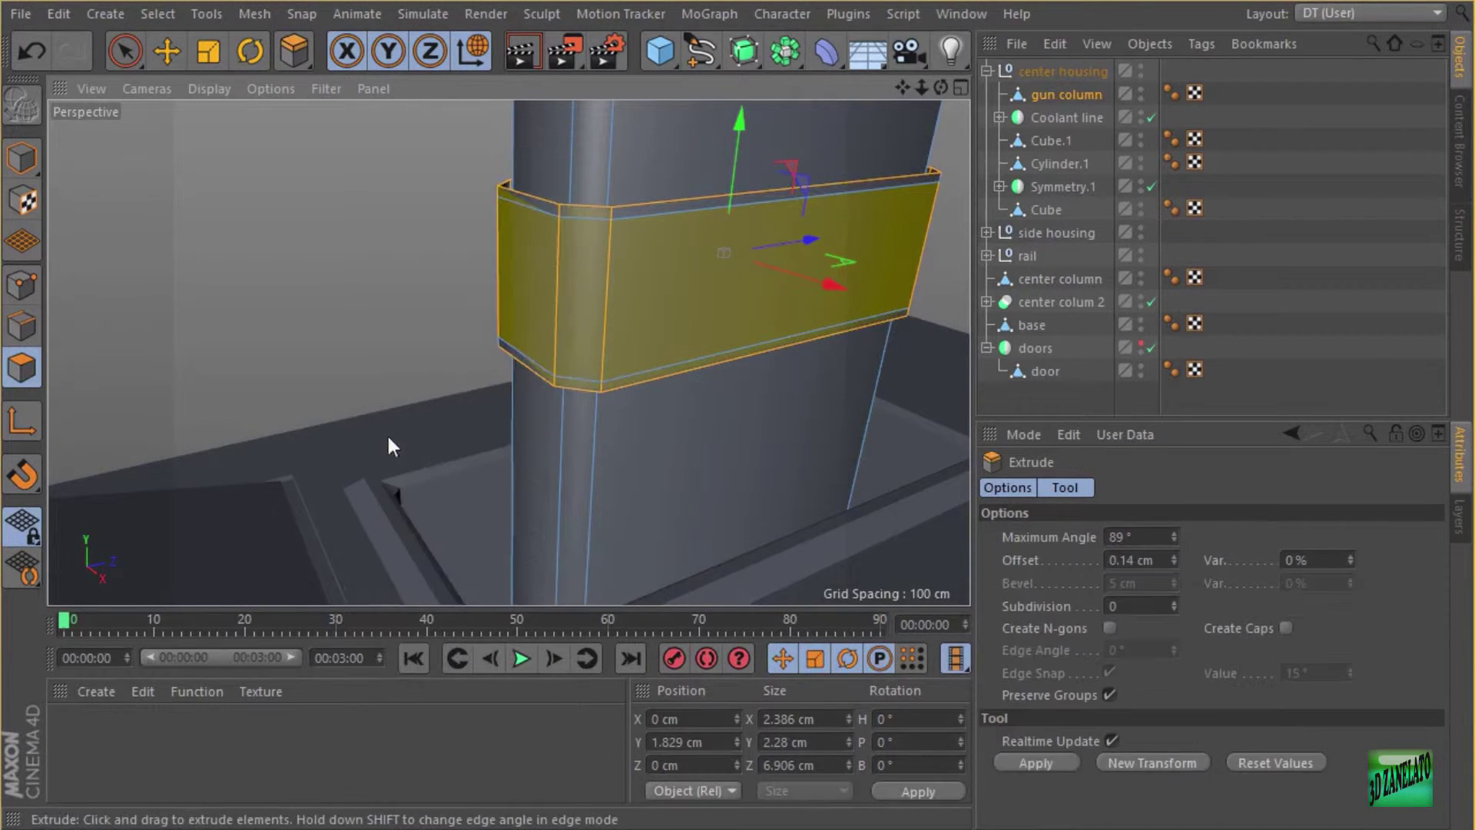
pyautogui.moveTo(388, 438); pyautogui.dragTo(421, 280)
pyautogui.scroll(-5, 367, 316)
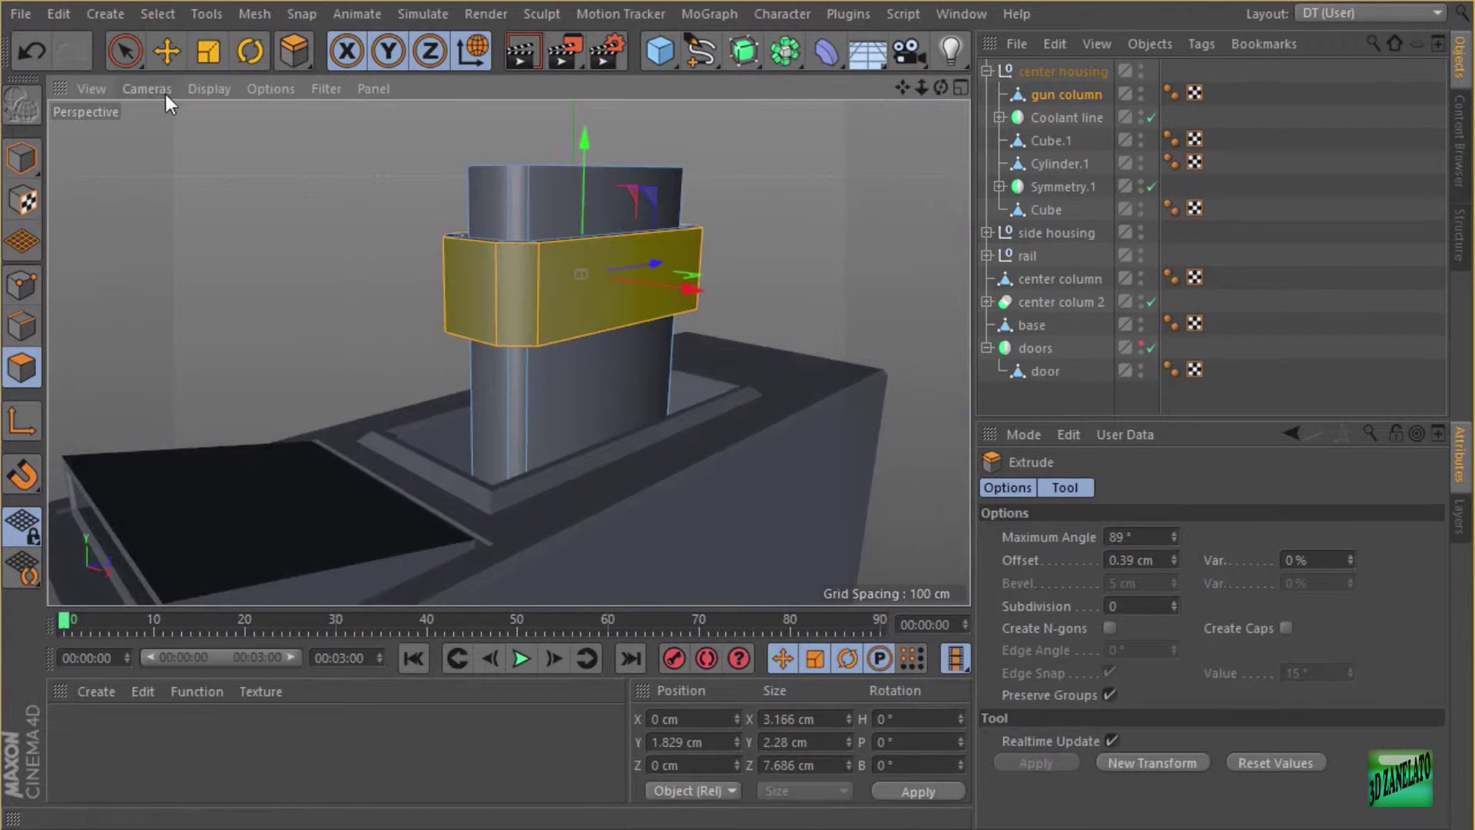
# Select the band's narrow end face on the vent side and inset it about 0.12 cm with Extrude Inner.
pyautogui.click(175, 56)
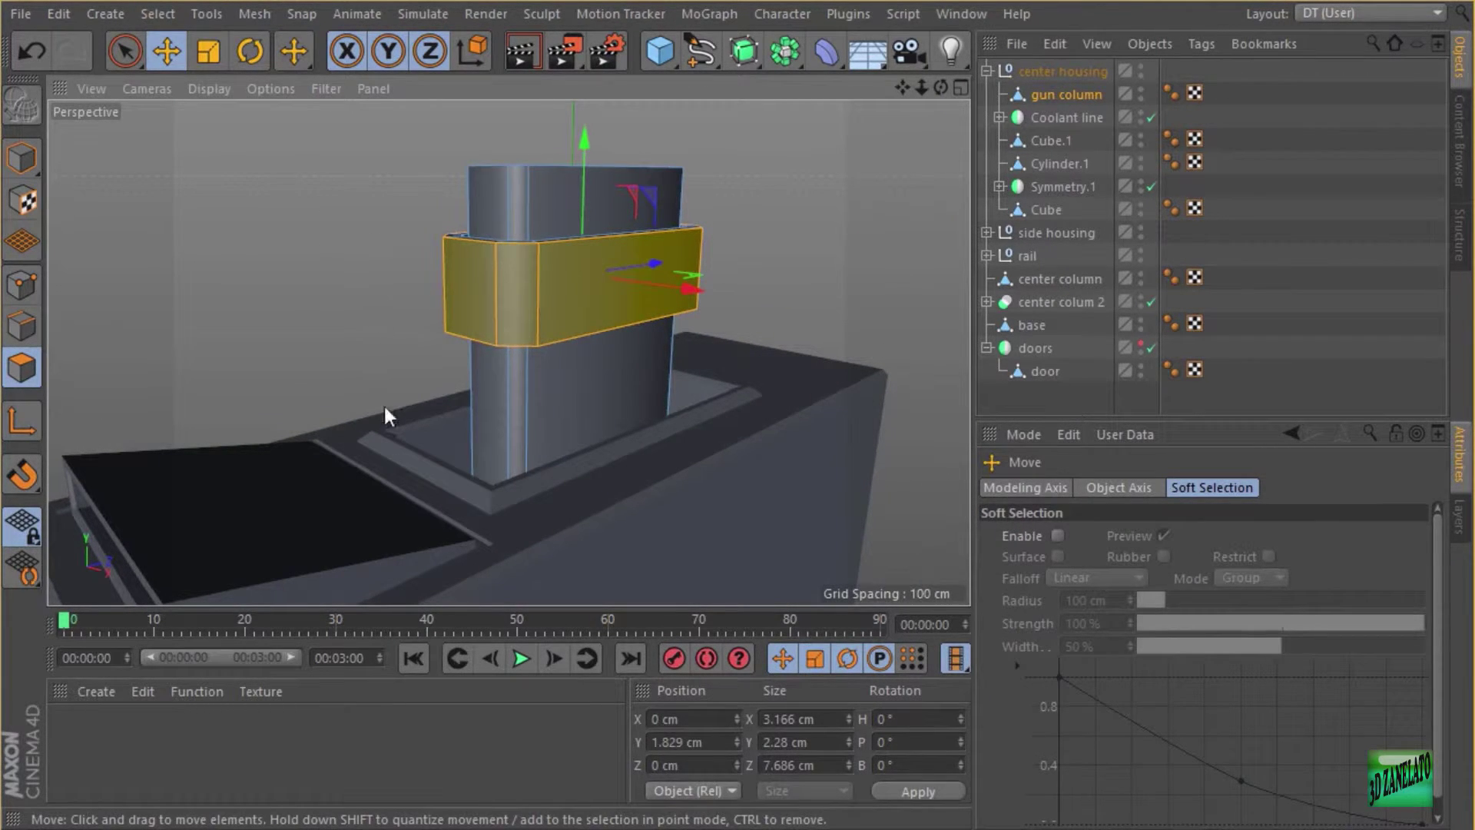
pyautogui.click(485, 284)
pyautogui.keyDown('alt'); pyautogui.moveTo(446, 242); pyautogui.dragTo(445, 256); pyautogui.keyUp('alt')
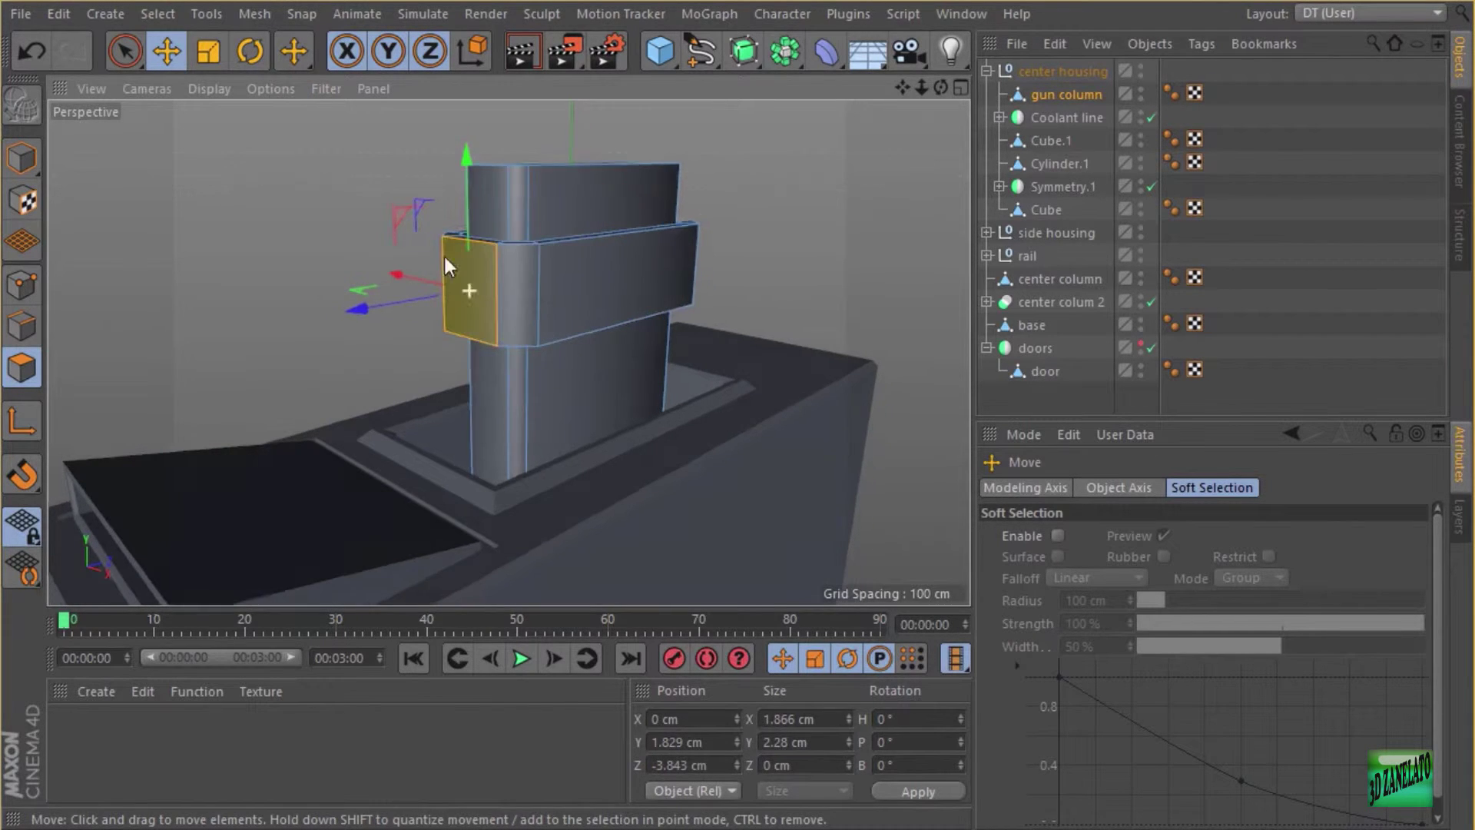
pyautogui.rightClick(374, 211)
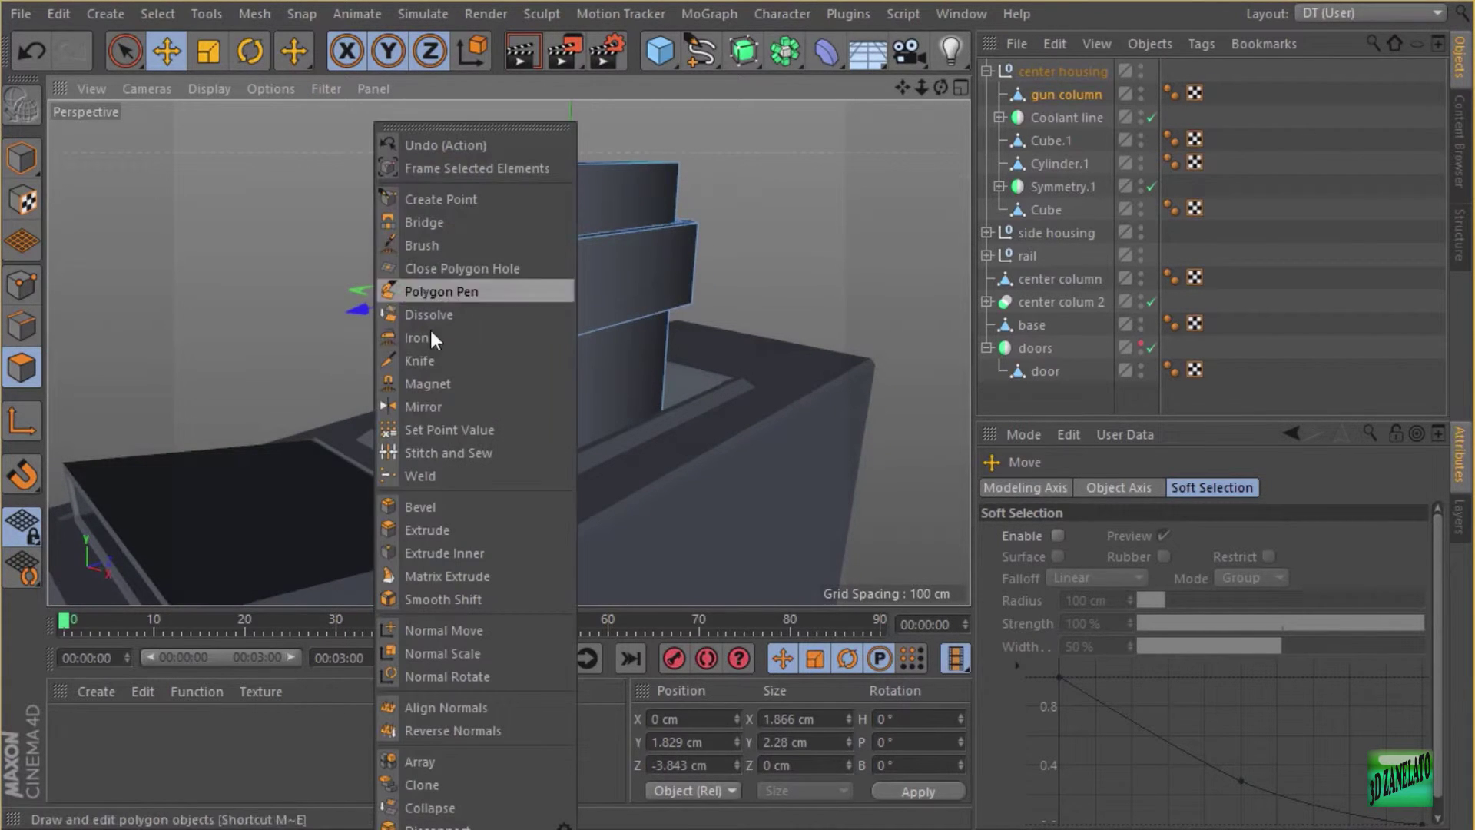
pyautogui.click(449, 556)
pyautogui.keyDown('alt'); pyautogui.moveTo(269, 242); pyautogui.dragTo(388, 246); pyautogui.keyUp('alt')
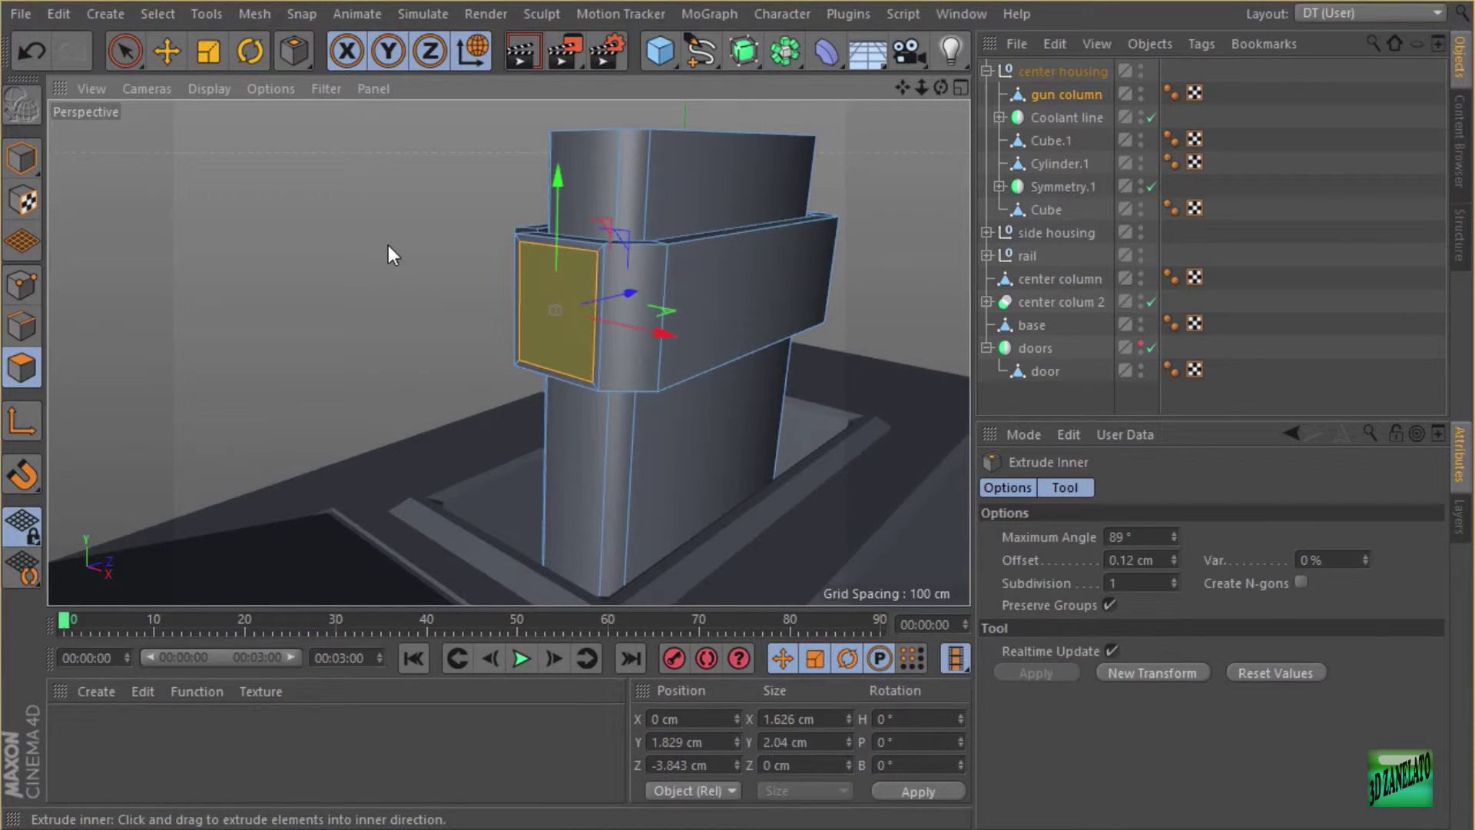
# Bevel the inset end face outward with an offset and extrusion of about 0.12 cm each.
pyautogui.rightClick(388, 246)
pyautogui.click(446, 505)
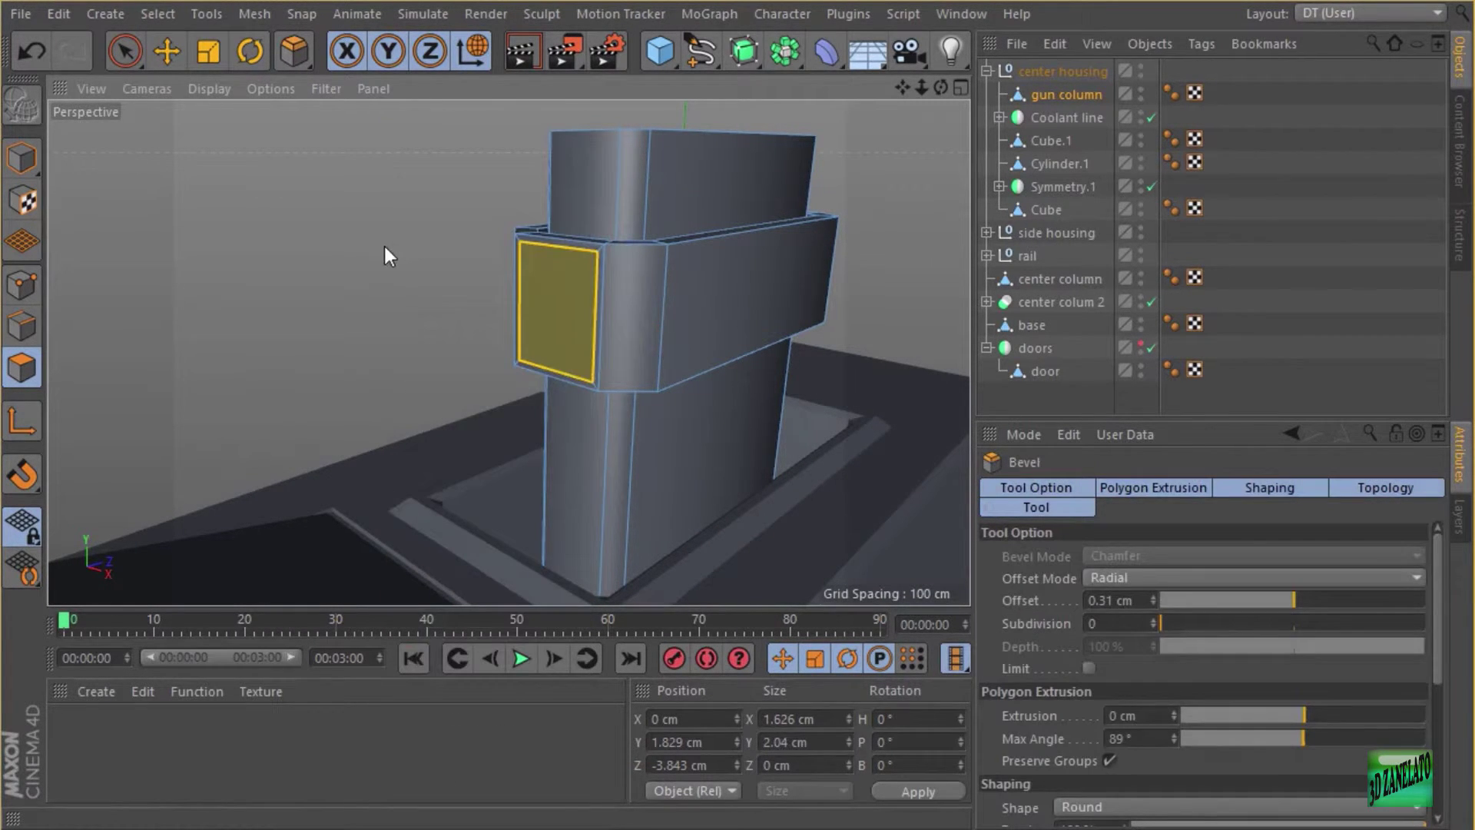
pyautogui.moveTo(385, 246)
pyautogui.mouseDown()
pyautogui.moveTo(401, 241)
pyautogui.moveTo(398, 255)
pyautogui.mouseUp()
pyautogui.scroll(5, 407, 249)
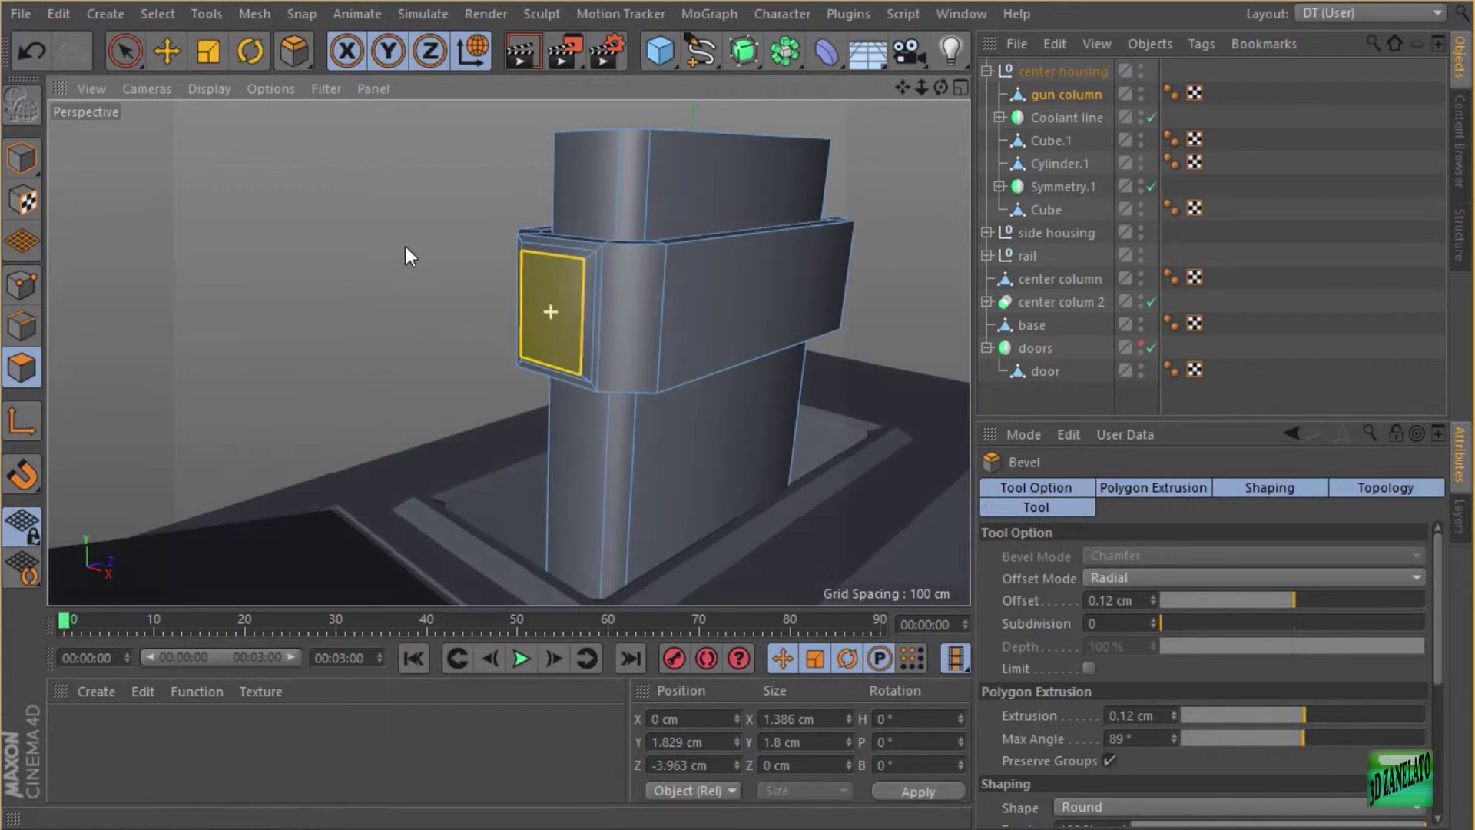
pyautogui.scroll(4, 422, 271)
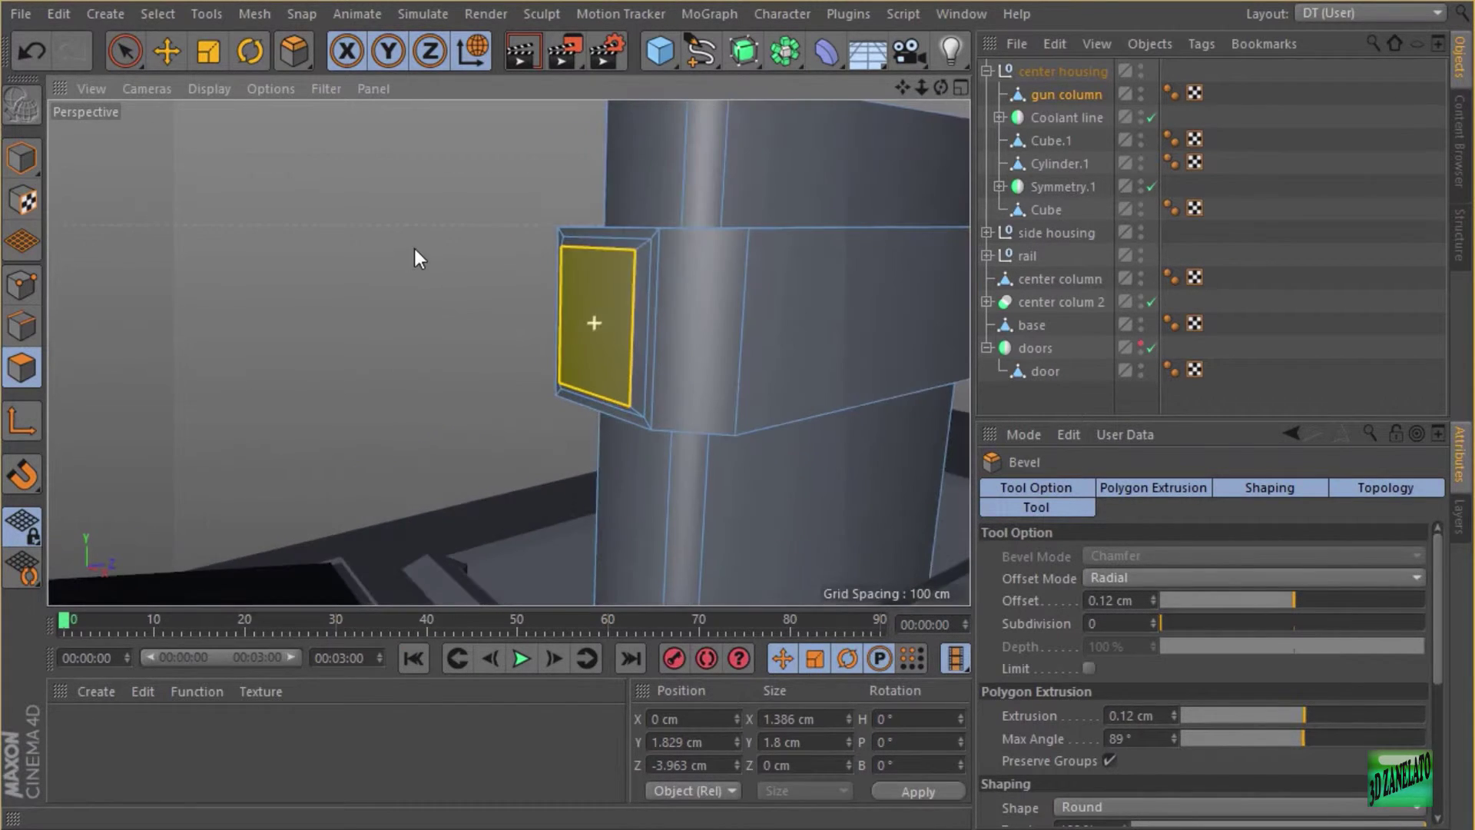
# Inset the band's end panel face a further 0.07 cm with Extrude Inner and extrude it inward about 0.08 cm.
pyautogui.rightClick(415, 254)
pyautogui.click(469, 553)
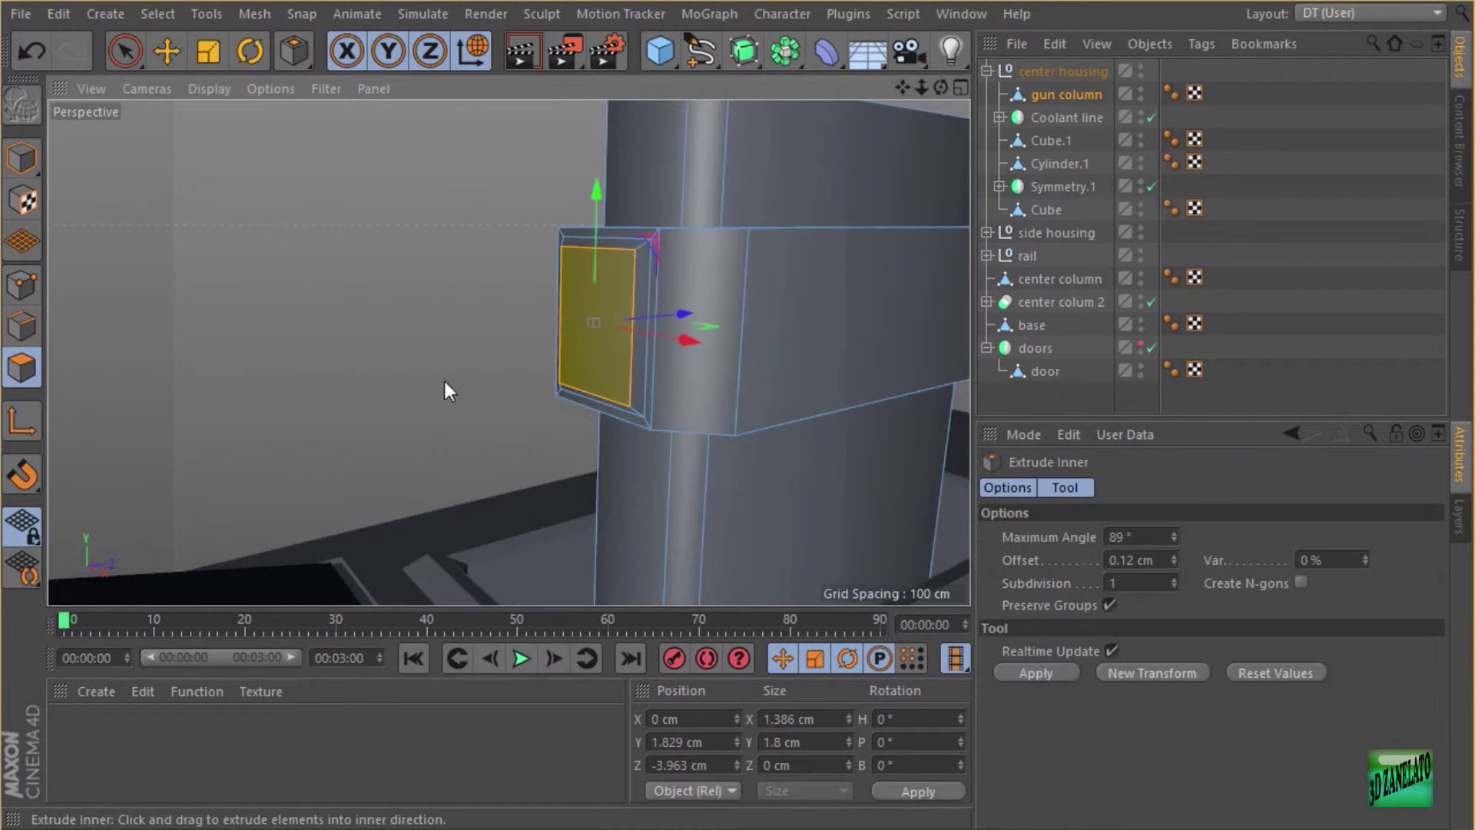
pyautogui.moveTo(441, 285); pyautogui.dragTo(431, 304)
pyautogui.rightClick(432, 302)
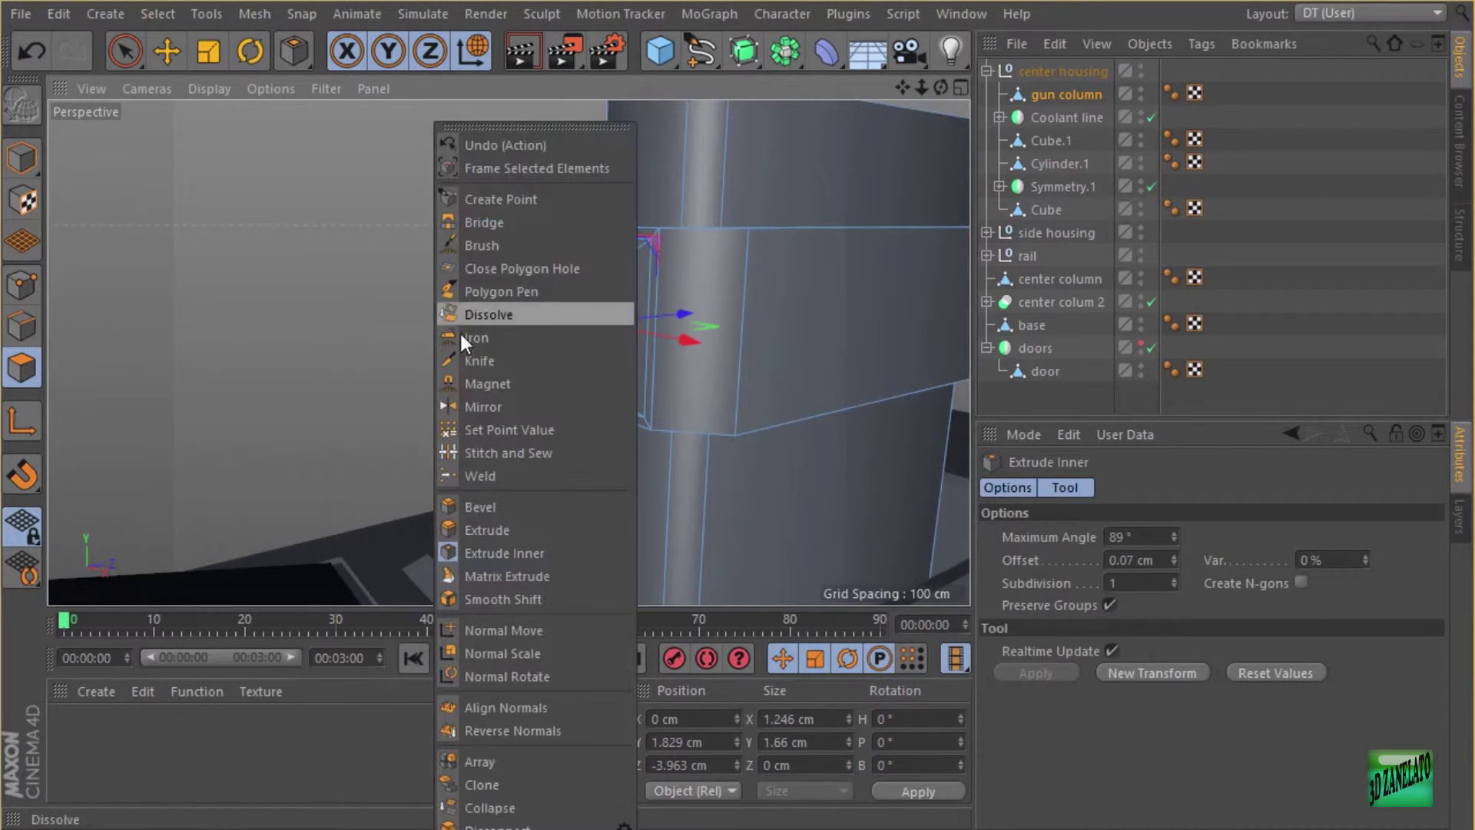
pyautogui.click(488, 527)
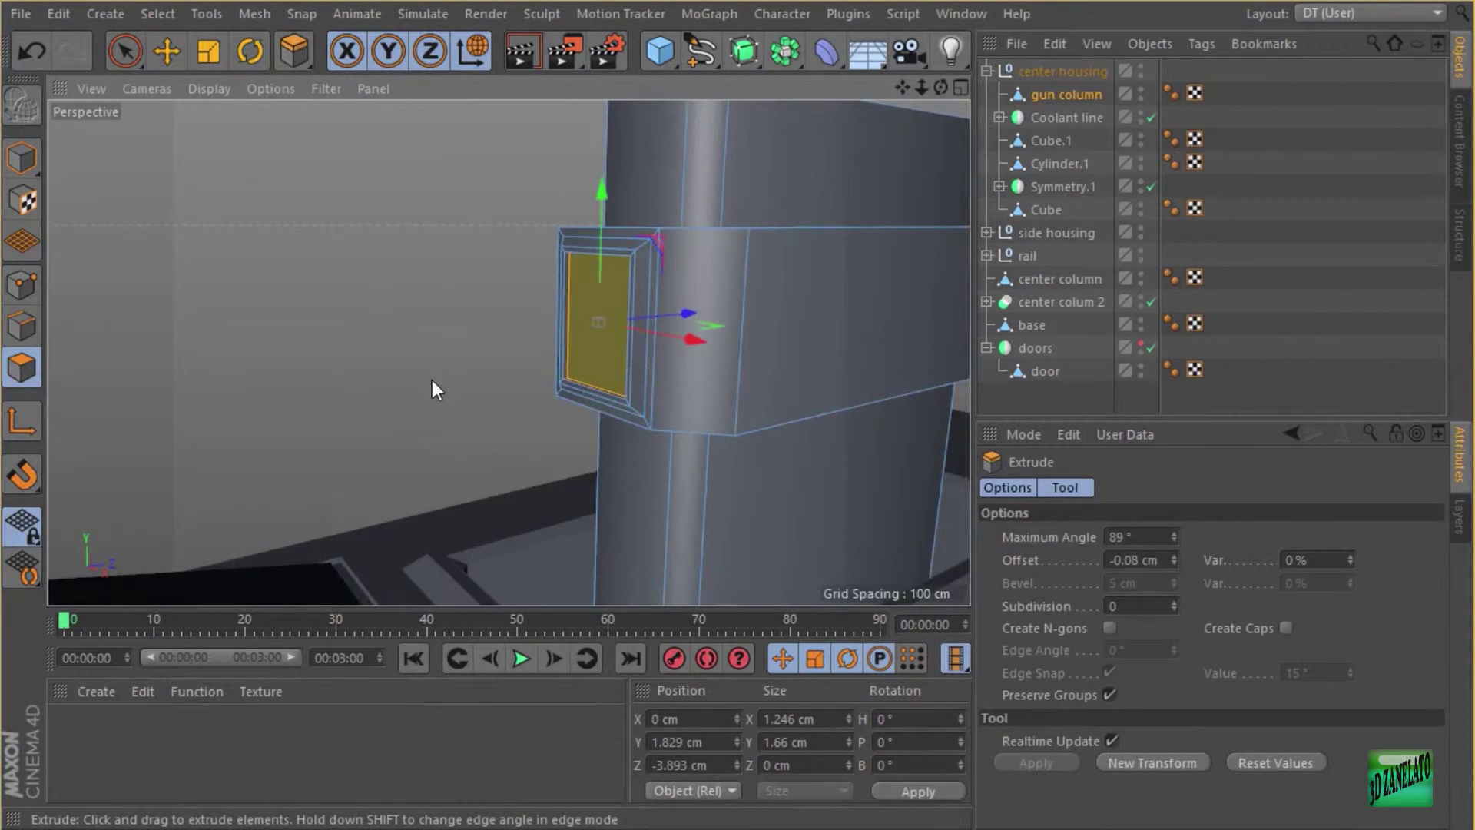
# Inset the recessed end face about 0.09 cm with Extrude Inner and extrude it outward about 0.35 cm.
pyautogui.rightClick(432, 380)
pyautogui.click(476, 551)
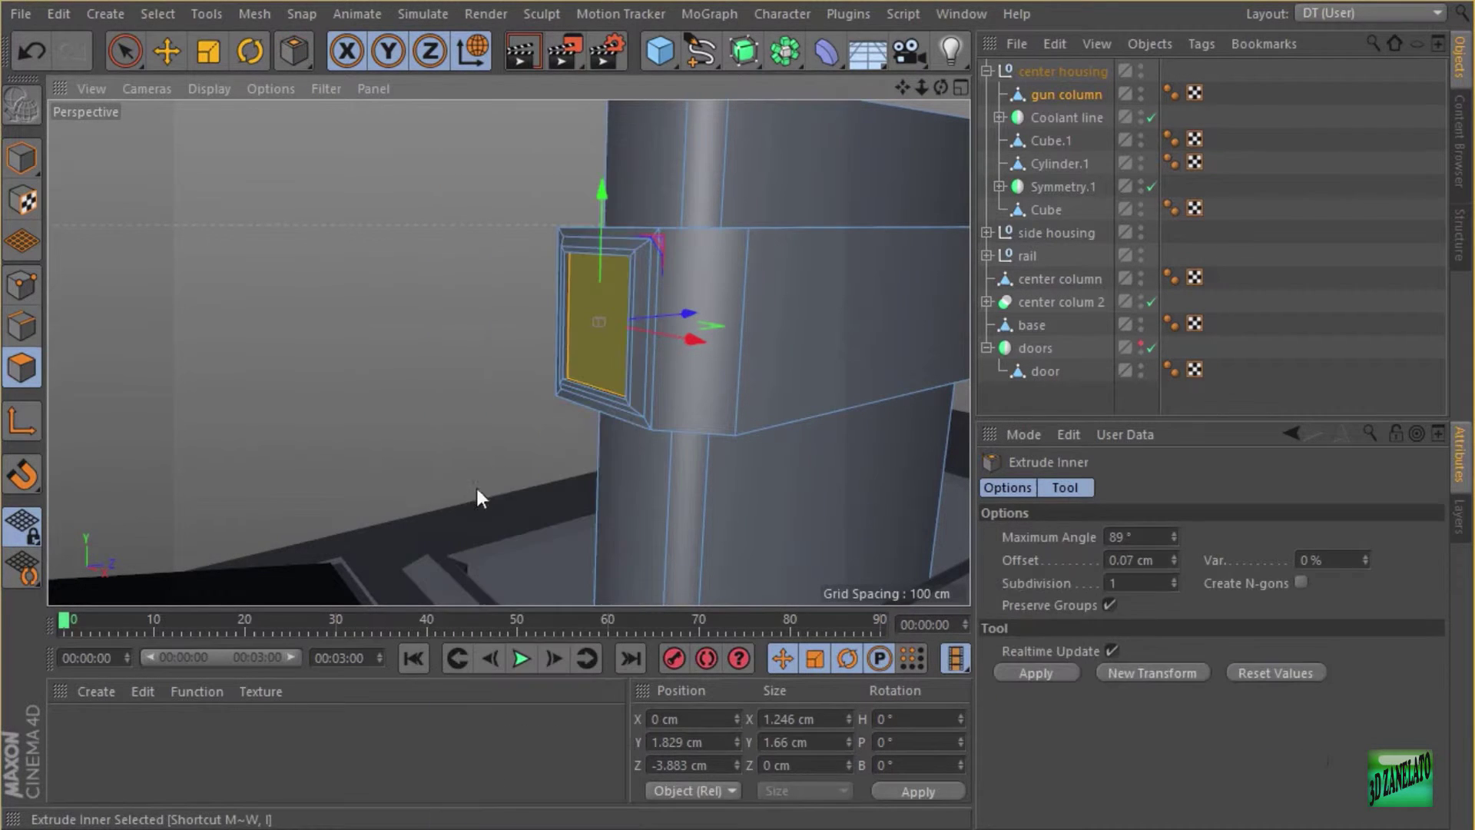
pyautogui.moveTo(455, 269); pyautogui.dragTo(451, 279)
pyautogui.rightClick(450, 280)
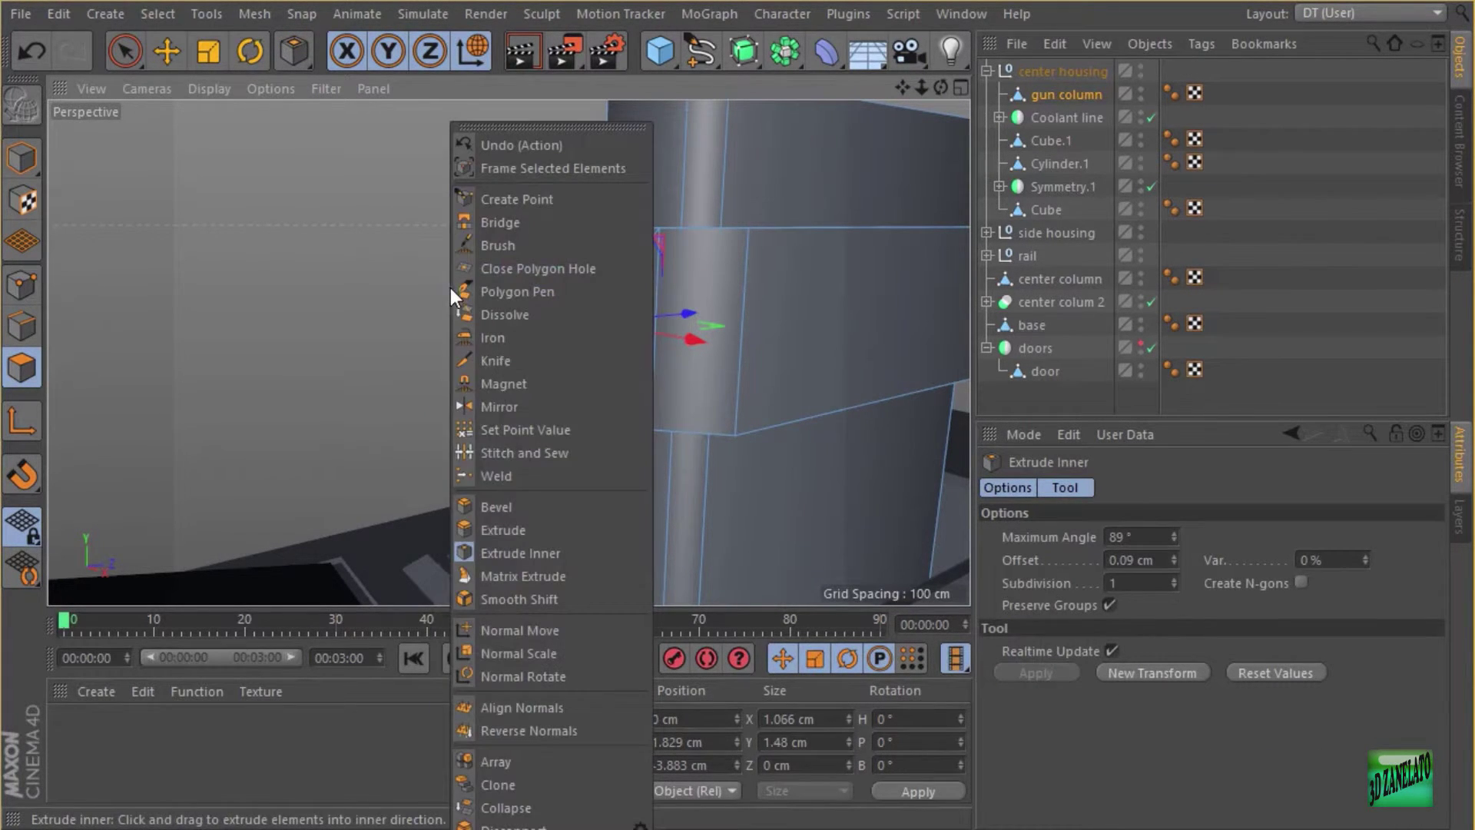
pyautogui.click(533, 527)
pyautogui.moveTo(418, 279); pyautogui.dragTo(459, 278)
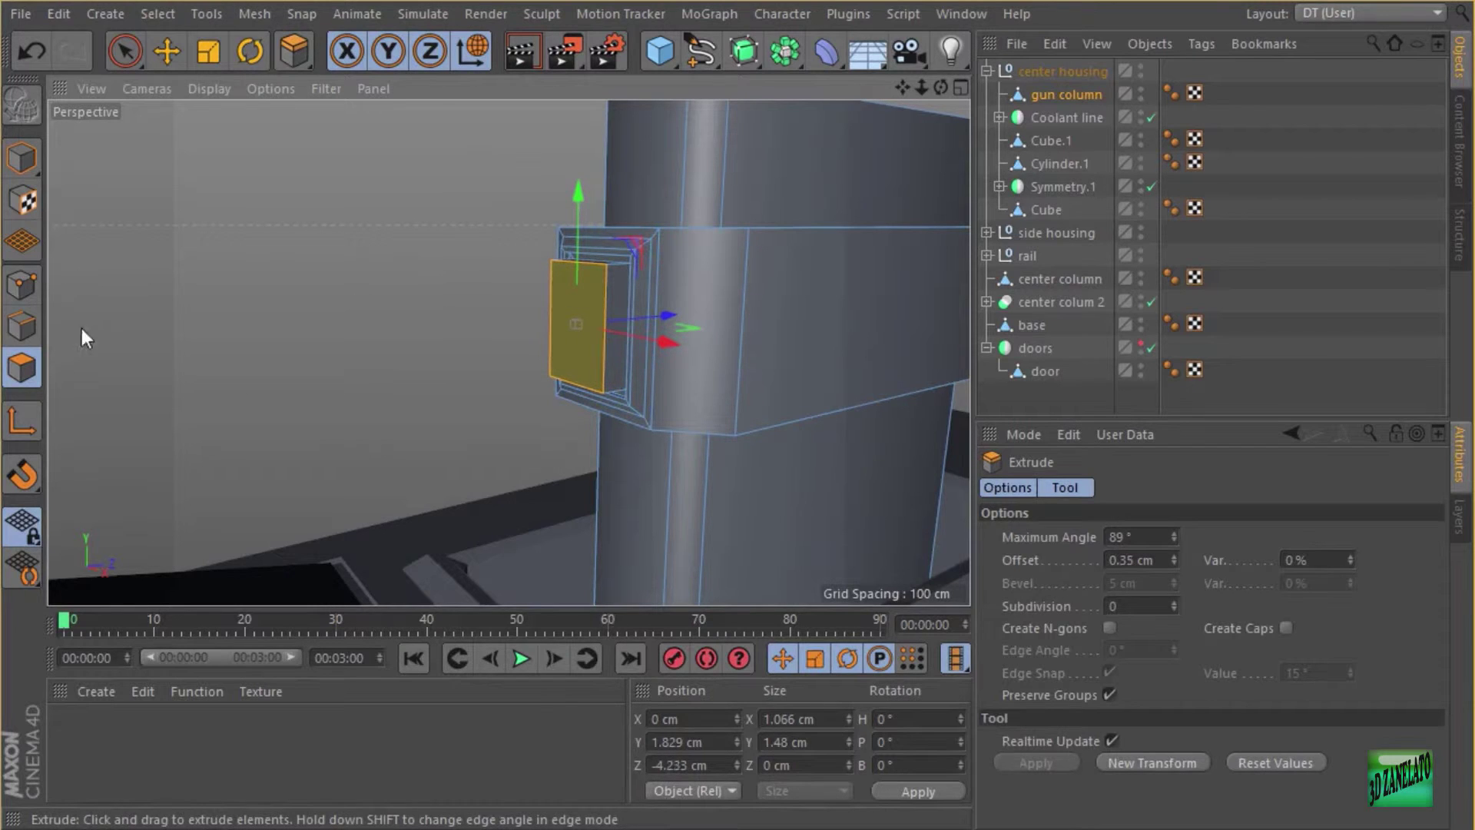
# Pull the extruded block's lower outer edge outward along Z to about -4.98 cm, forming a wedge.
pyautogui.click(22, 325)
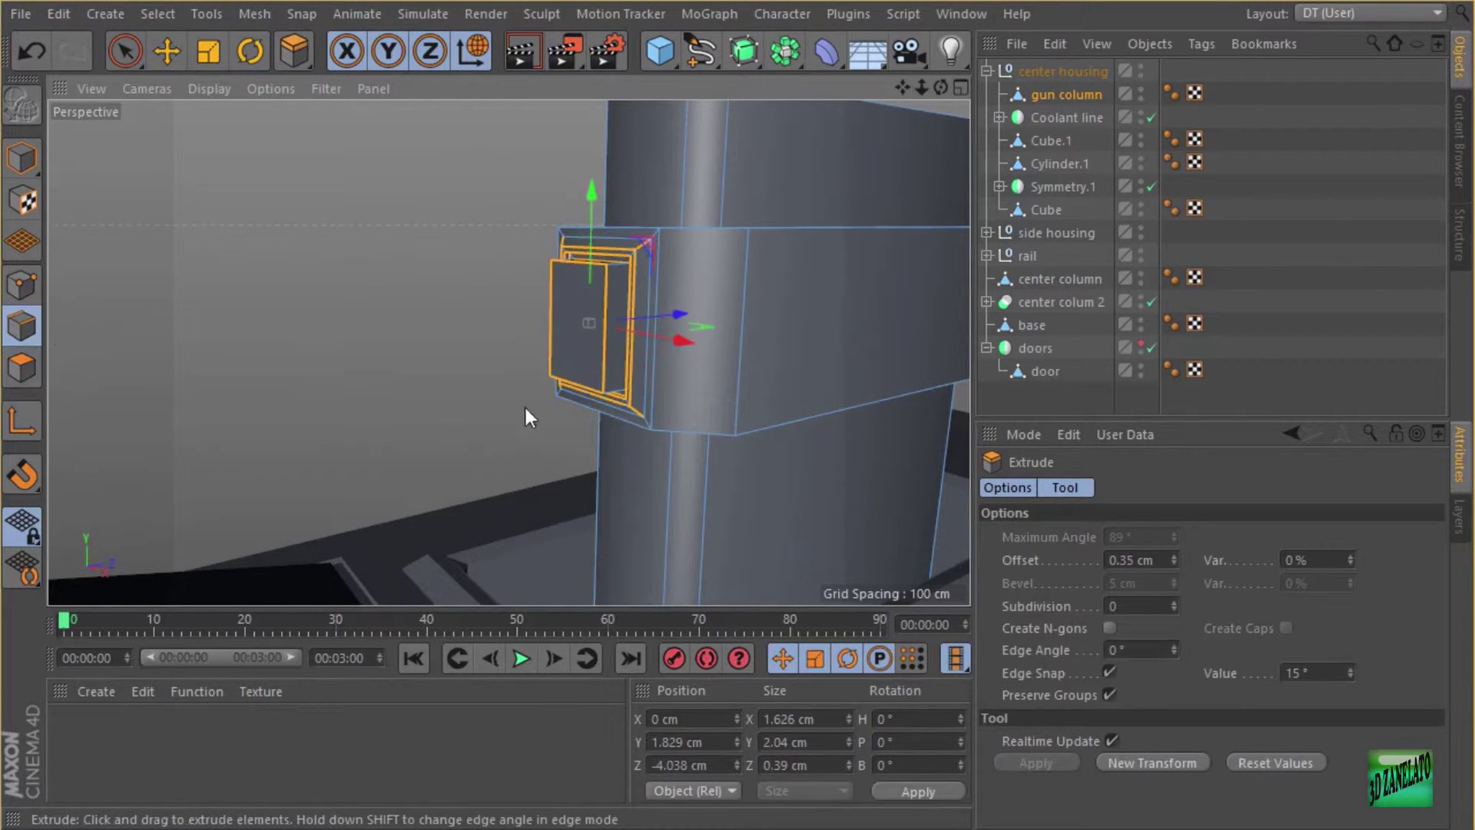
pyautogui.click(573, 383)
pyautogui.keyDown('alt'); pyautogui.moveTo(585, 348); pyautogui.dragTo(573, 368); pyautogui.keyUp('alt')
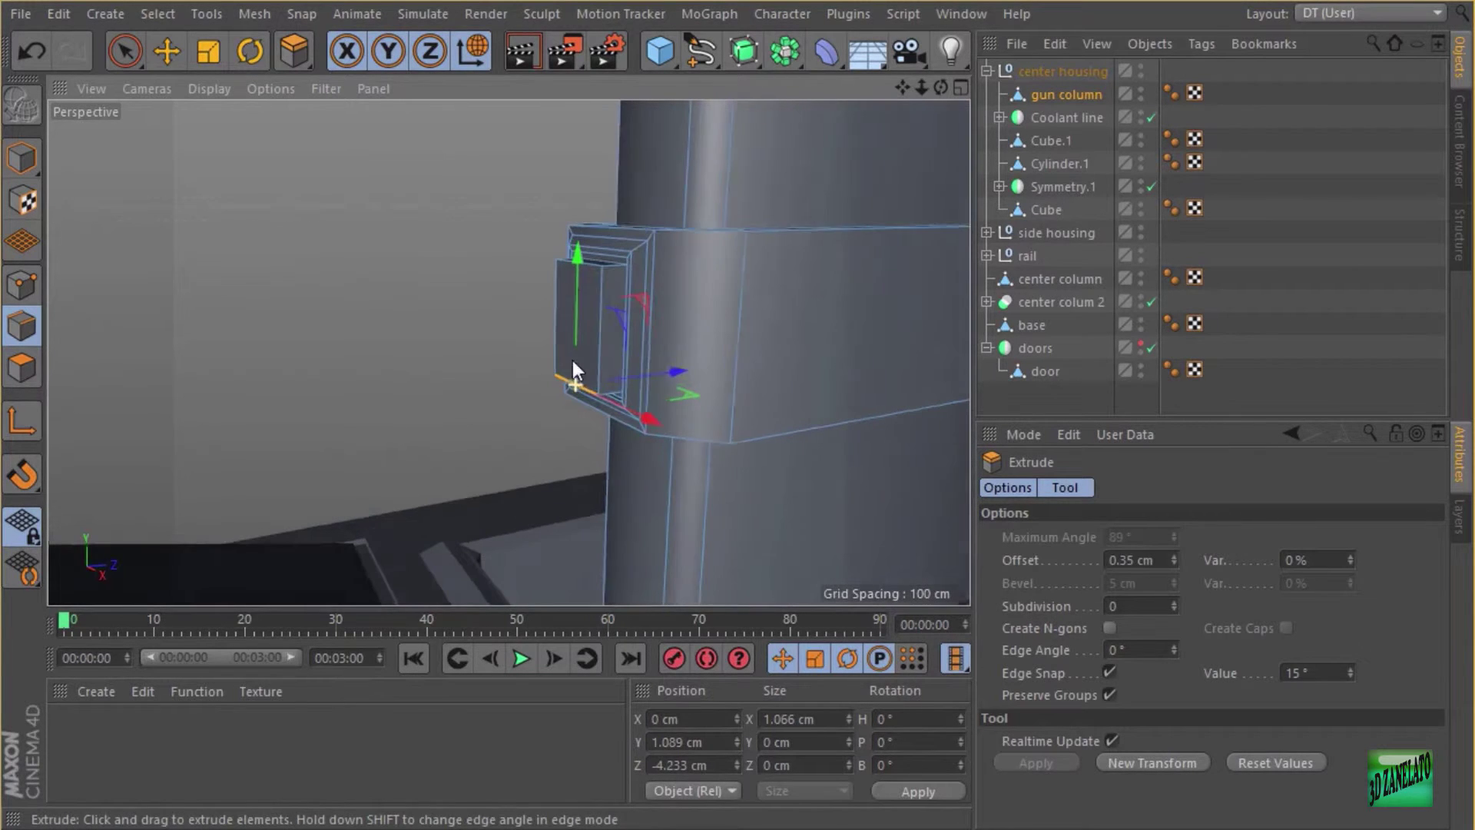
pyautogui.moveTo(676, 370); pyautogui.dragTo(625, 365)
# Select the wedge's side, front and bottom edges and bevel them with a Chamfer offset of about 0.07 cm.
pyautogui.keyDown('alt'); pyautogui.moveTo(624, 366); pyautogui.dragTo(662, 261); pyautogui.keyUp('alt')
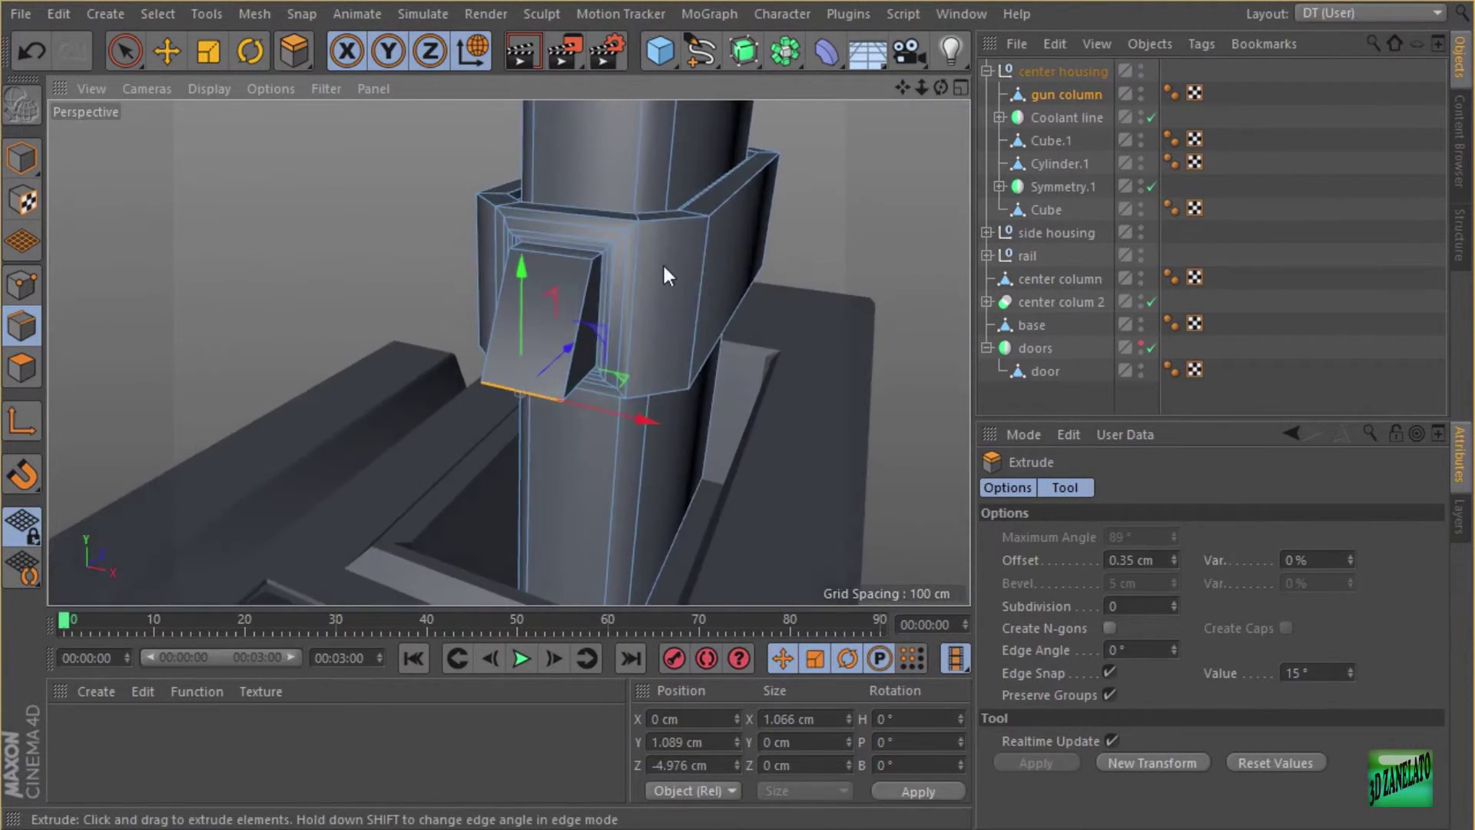
pyautogui.scroll(3, 321, 211)
pyautogui.keyDown('alt'); pyautogui.moveTo(325, 209); pyautogui.dragTo(455, 214); pyautogui.keyUp('alt')
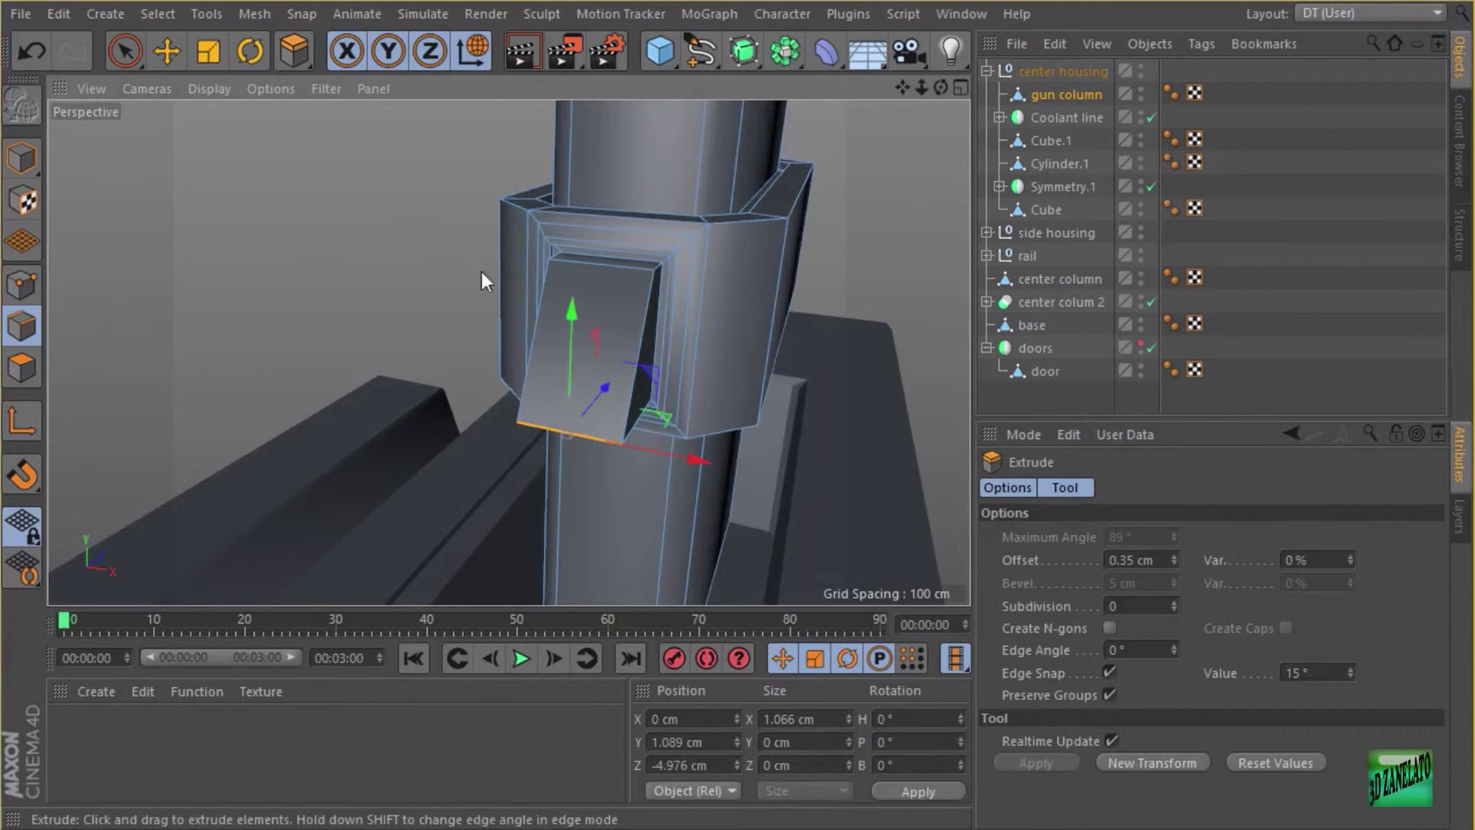
pyautogui.keyDown('alt'); pyautogui.moveTo(480, 272); pyautogui.dragTo(533, 289); pyautogui.keyUp('alt')
pyautogui.press('u')
pyautogui.press('b')
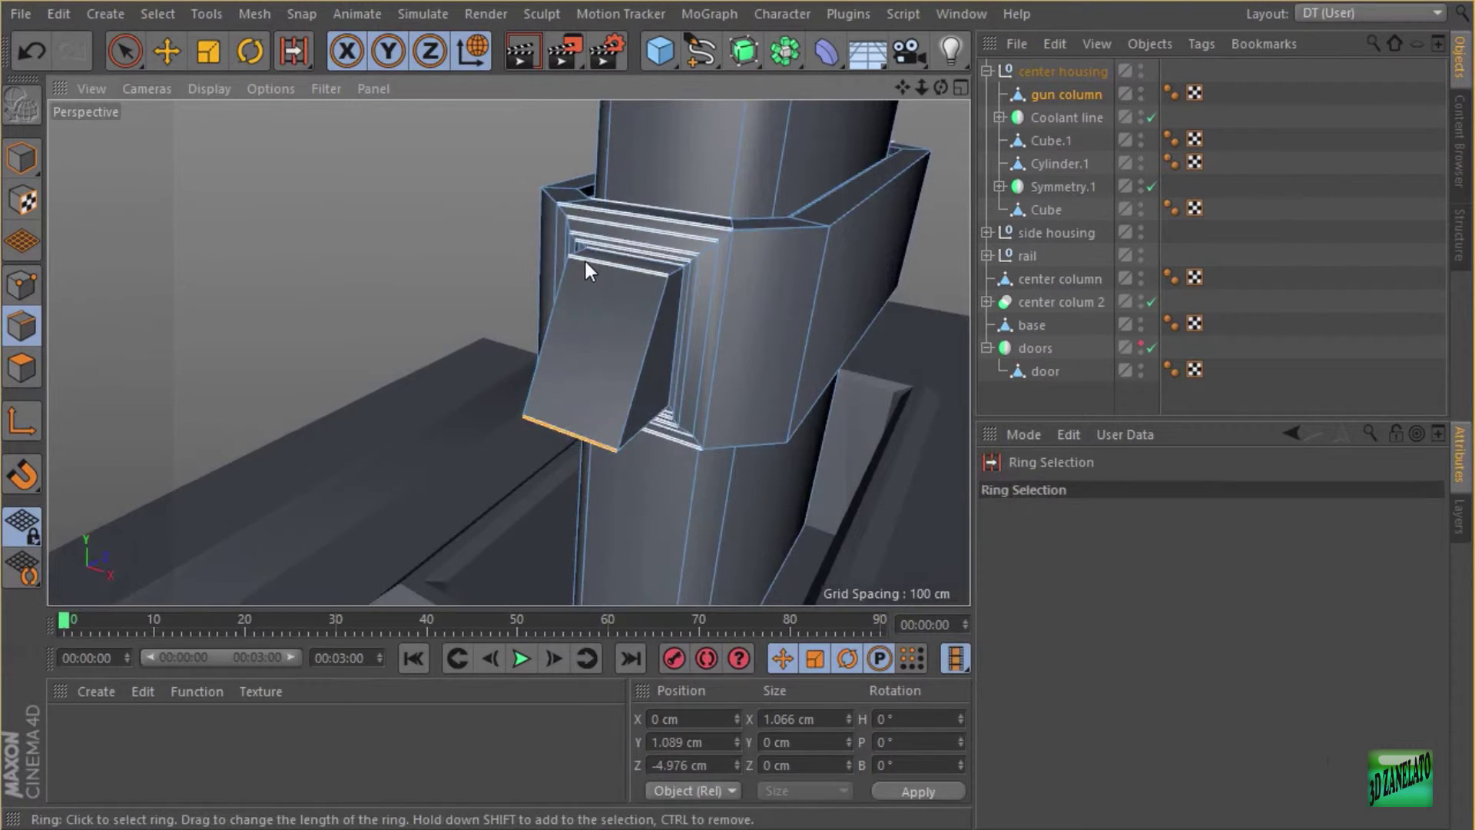
pyautogui.click(675, 271)
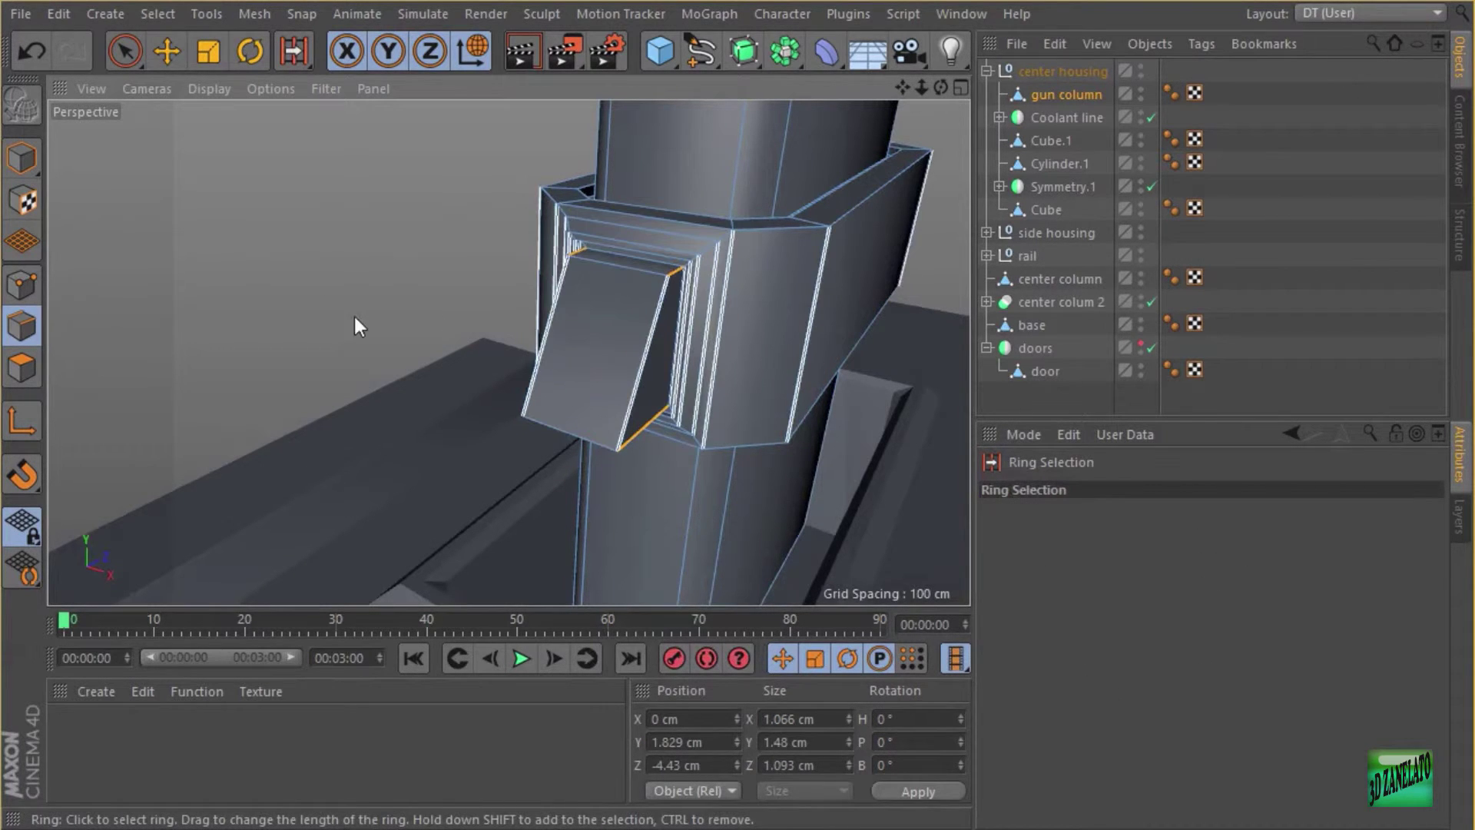
pyautogui.keyDown('alt'); pyautogui.moveTo(353, 269); pyautogui.dragTo(343, 235); pyautogui.keyUp('alt')
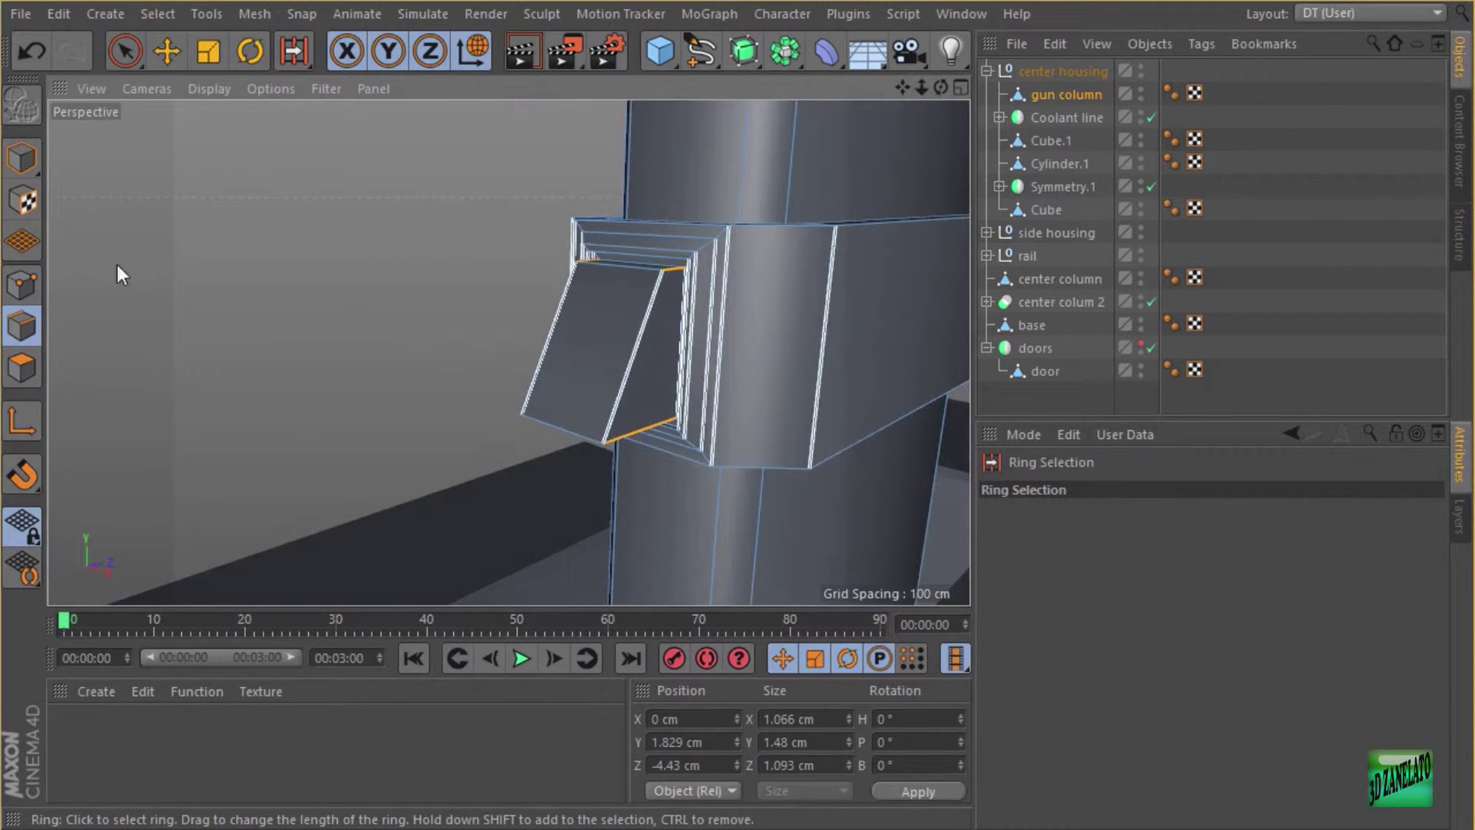
pyautogui.click(123, 51)
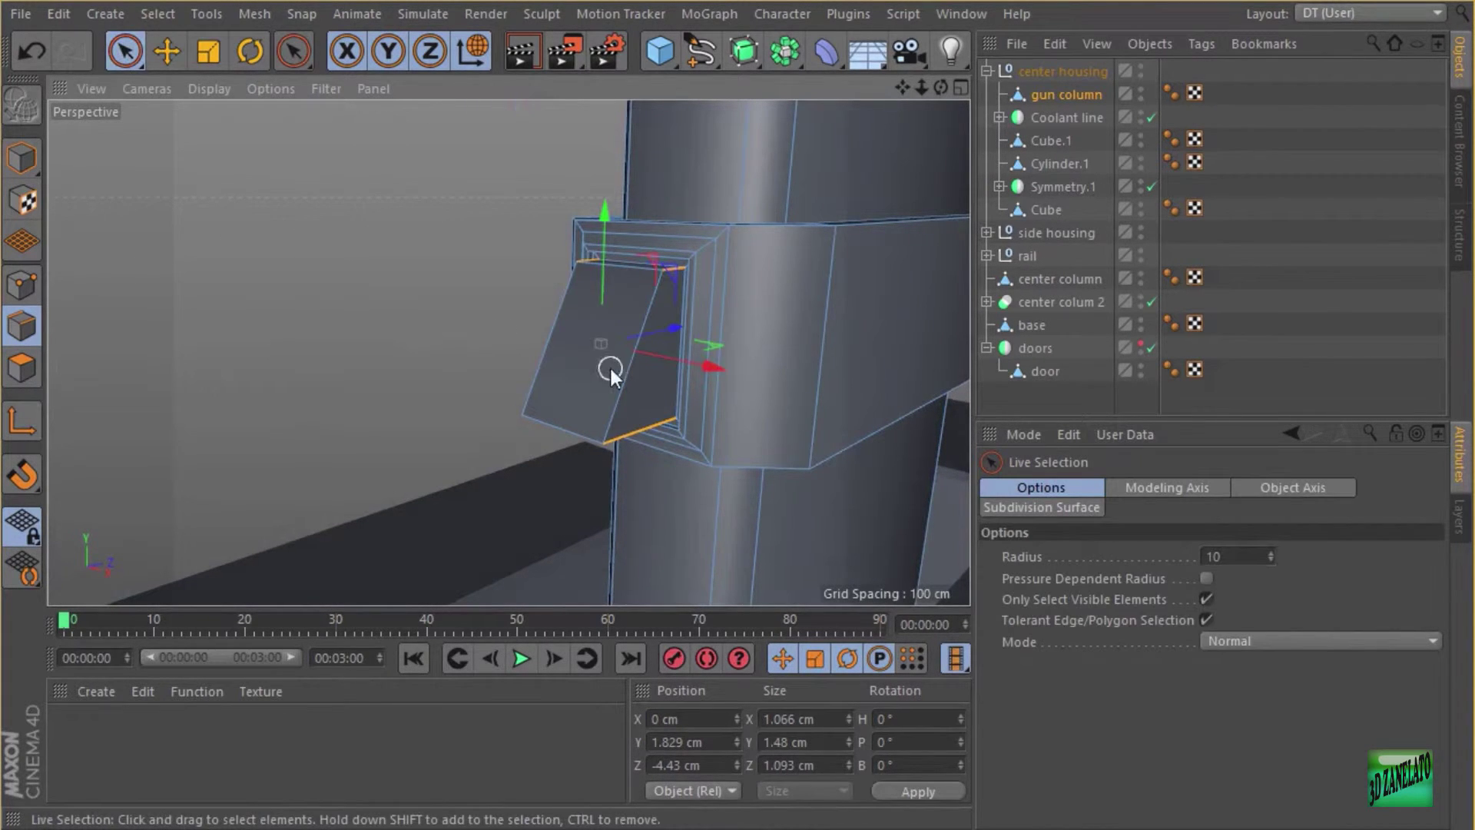
pyautogui.keyDown('shift'); pyautogui.click(610, 390); pyautogui.keyUp('shift')
pyautogui.keyDown('shift'); pyautogui.click(542, 384); pyautogui.keyUp('shift')
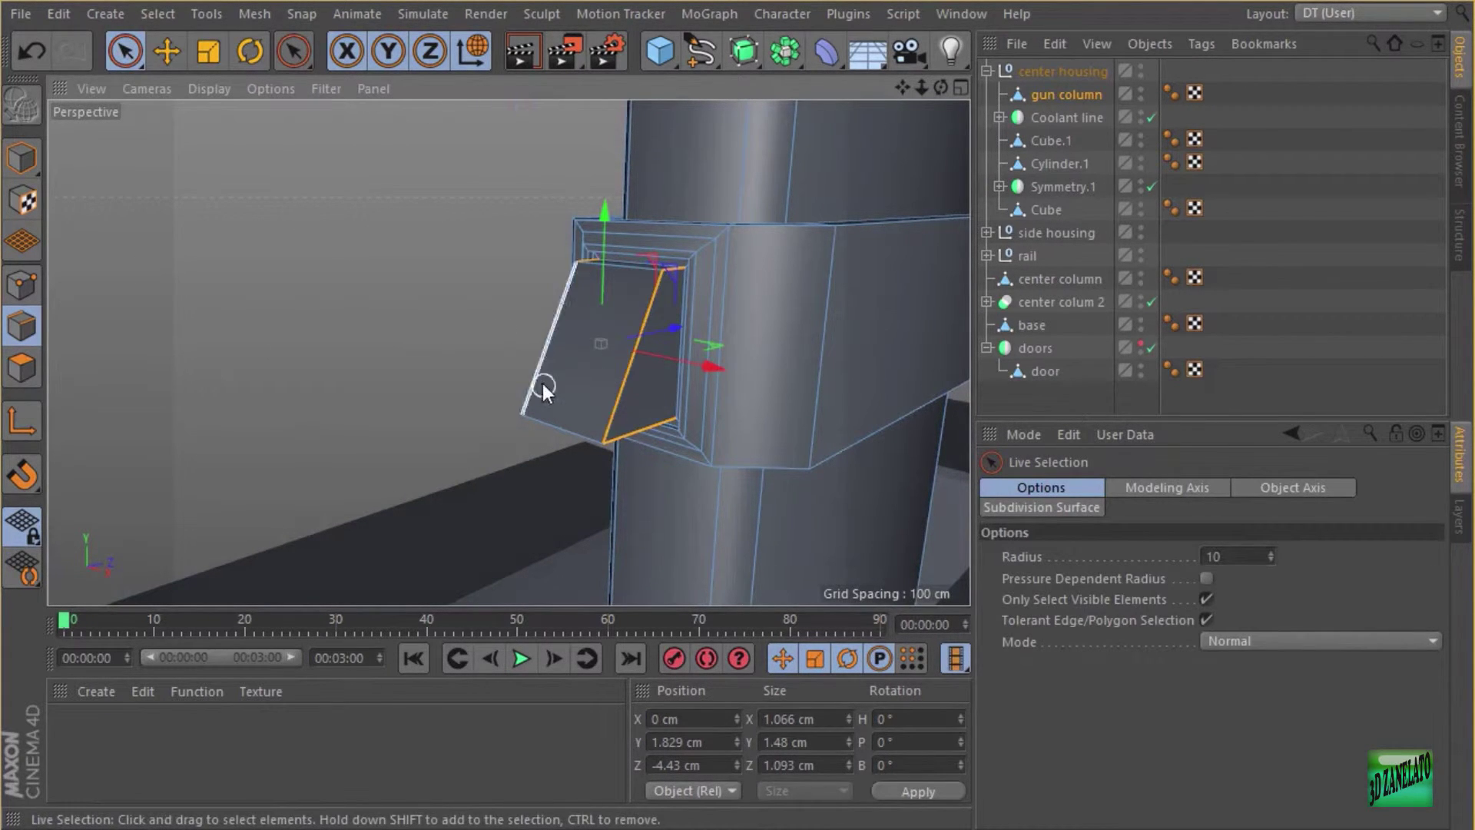
pyautogui.keyDown('shift'); pyautogui.click(541, 434); pyautogui.keyUp('shift')
pyautogui.keyDown('alt'); pyautogui.moveTo(602, 486); pyautogui.dragTo(398, 316); pyautogui.keyUp('alt')
pyautogui.rightClick(468, 321)
pyautogui.click(513, 776)
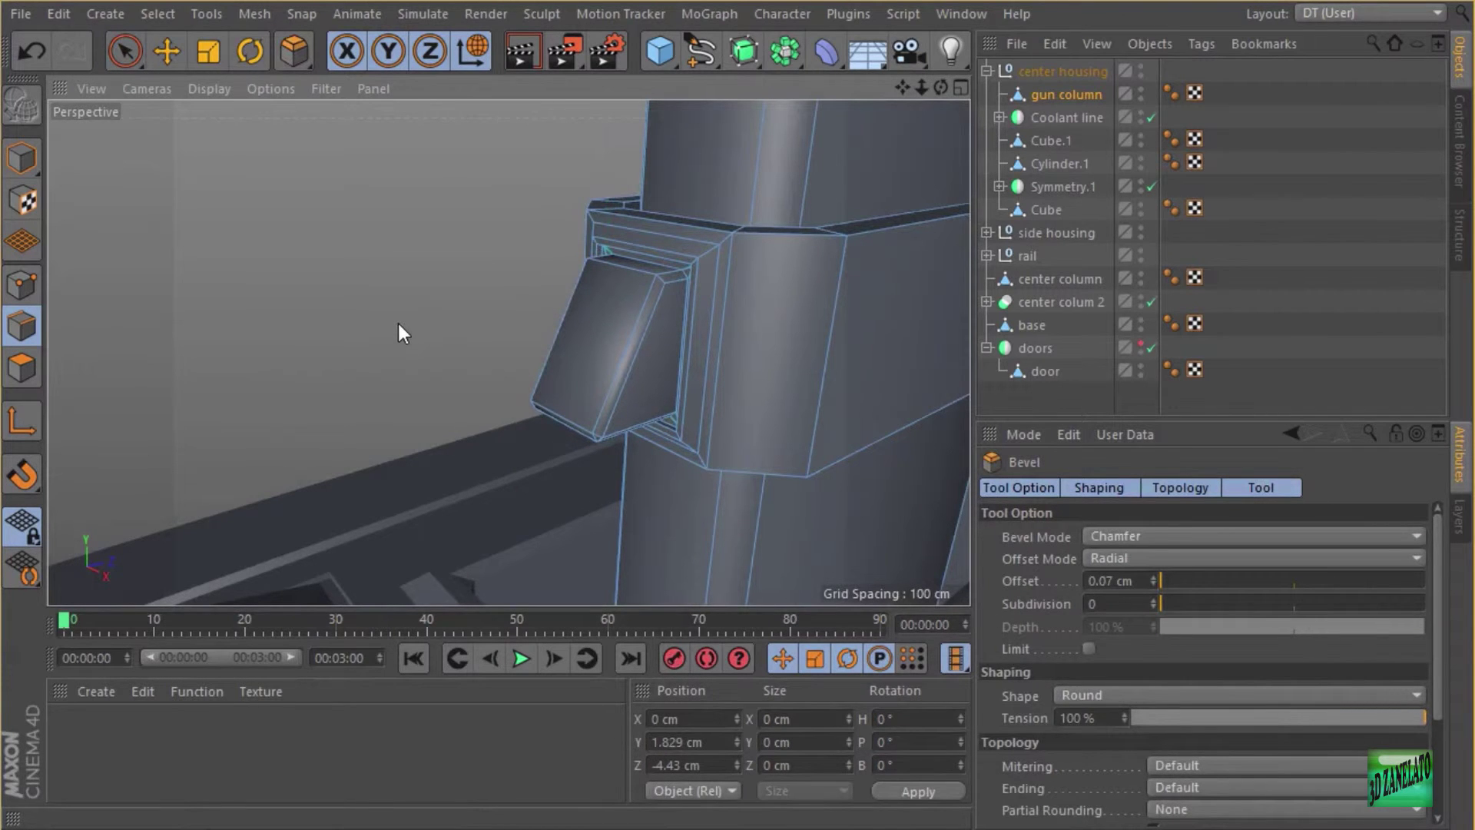
# Inset the wedge's underside face about 0.2 cm with Extrude Inner and extrude it inward about 0.23 cm.
pyautogui.keyDown('alt'); pyautogui.moveTo(494, 276); pyautogui.dragTo(476, 184); pyautogui.keyUp('alt')
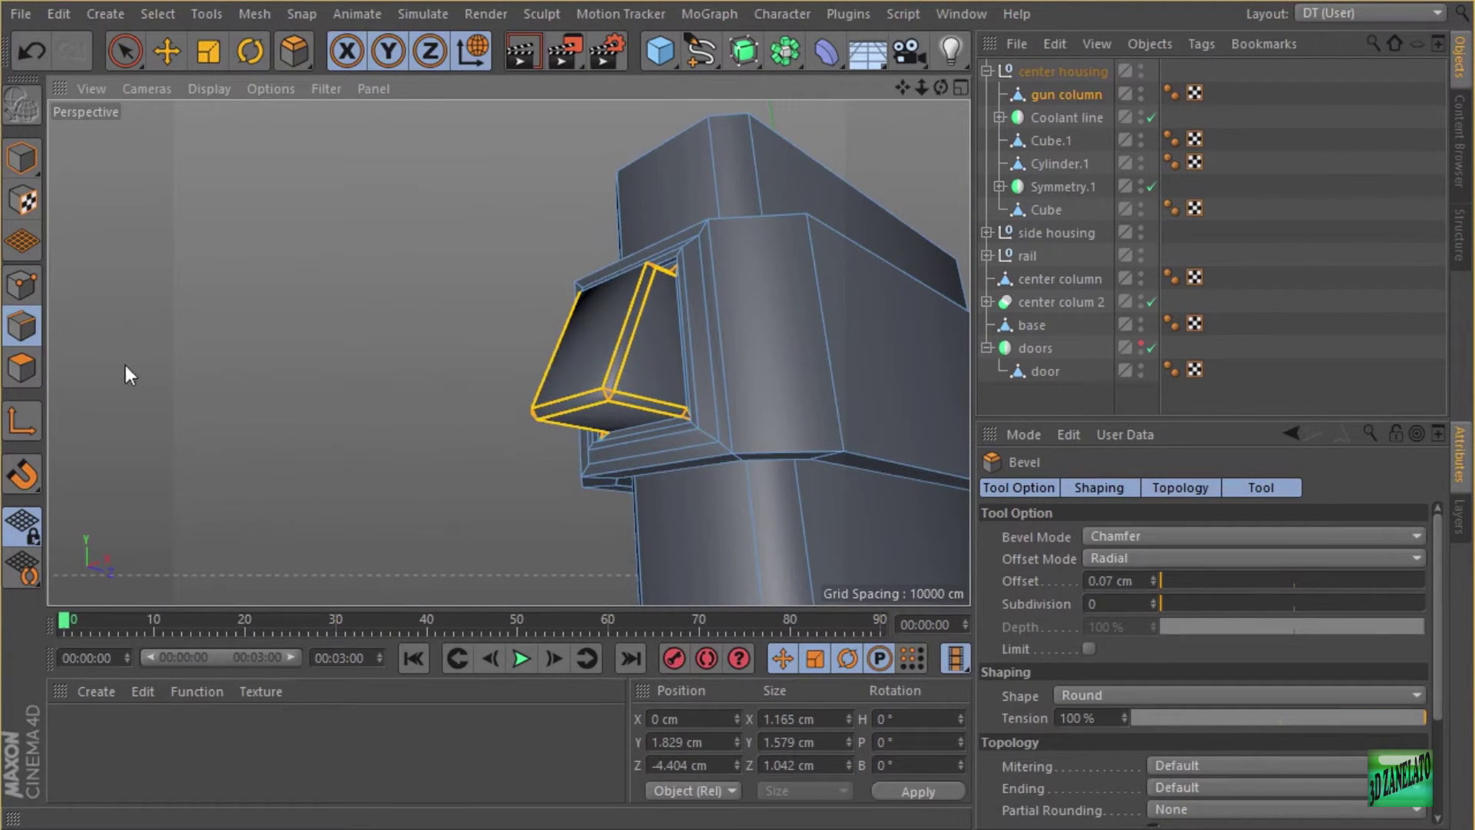
pyautogui.click(21, 367)
pyautogui.click(167, 53)
pyautogui.click(568, 426)
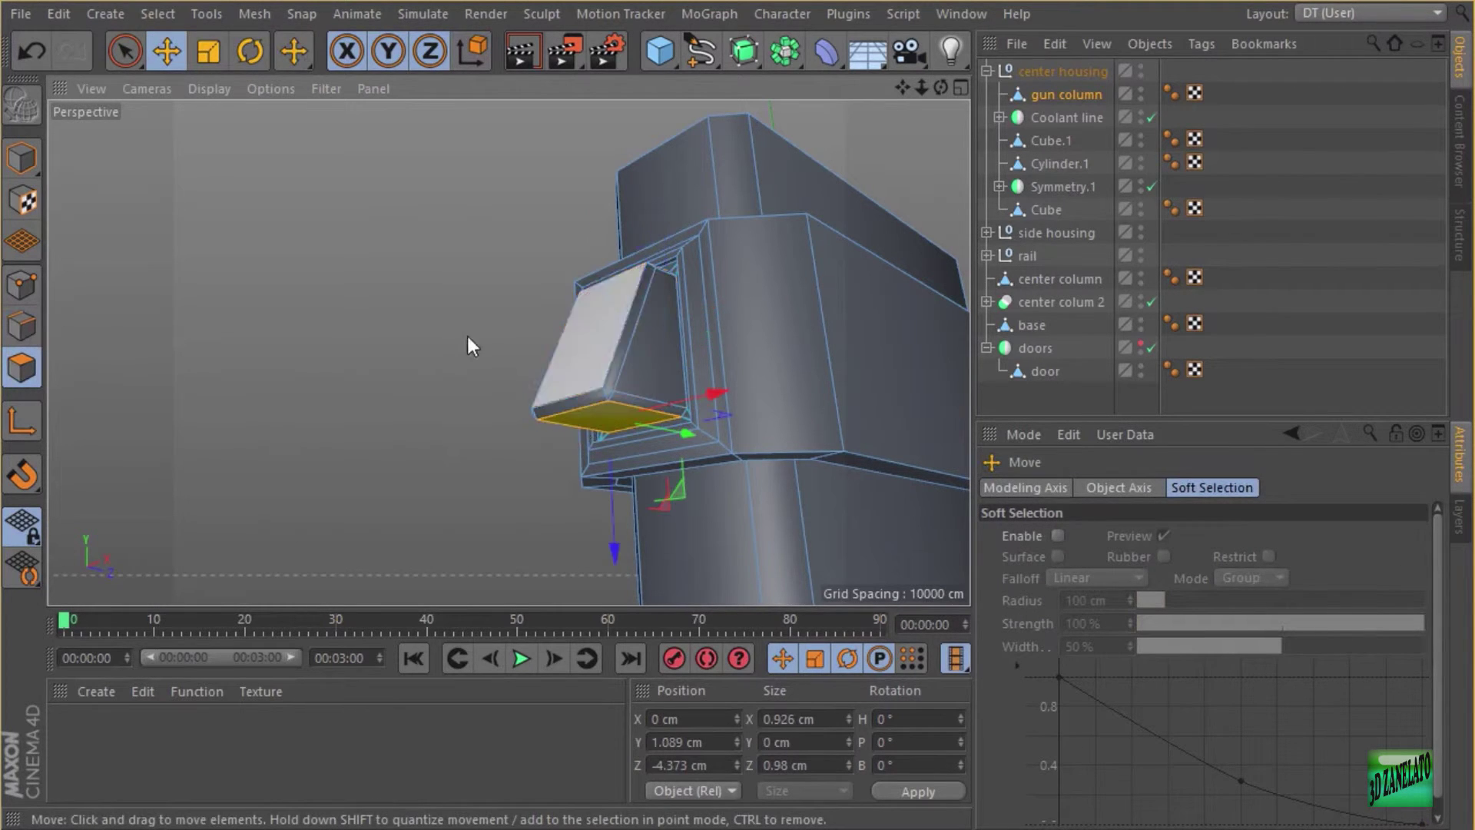
pyautogui.rightClick(430, 334)
pyautogui.click(514, 552)
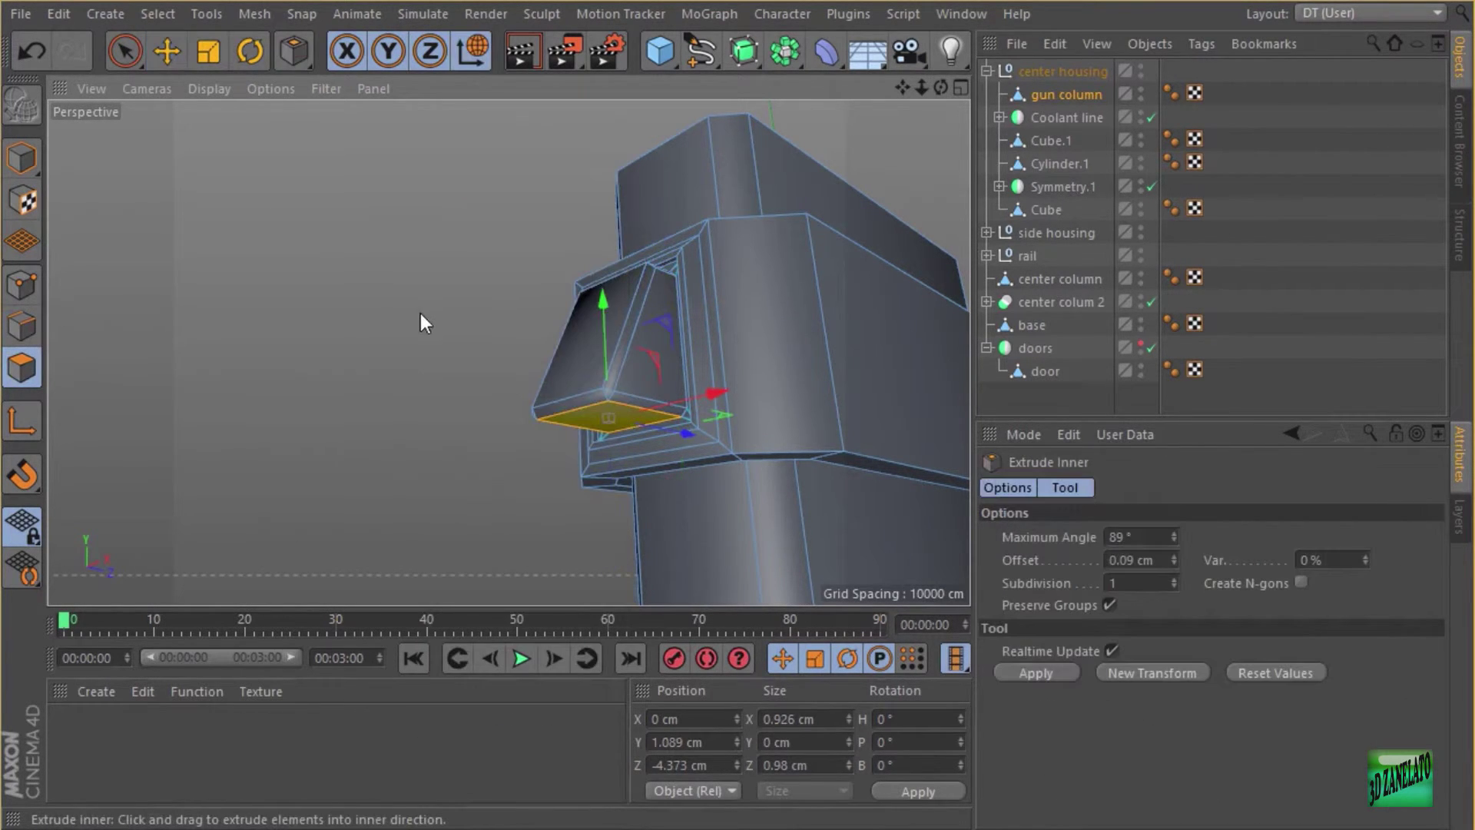
pyautogui.moveTo(418, 316)
pyautogui.mouseDown()
pyautogui.moveTo(386, 343)
pyautogui.moveTo(398, 334)
pyautogui.mouseUp()
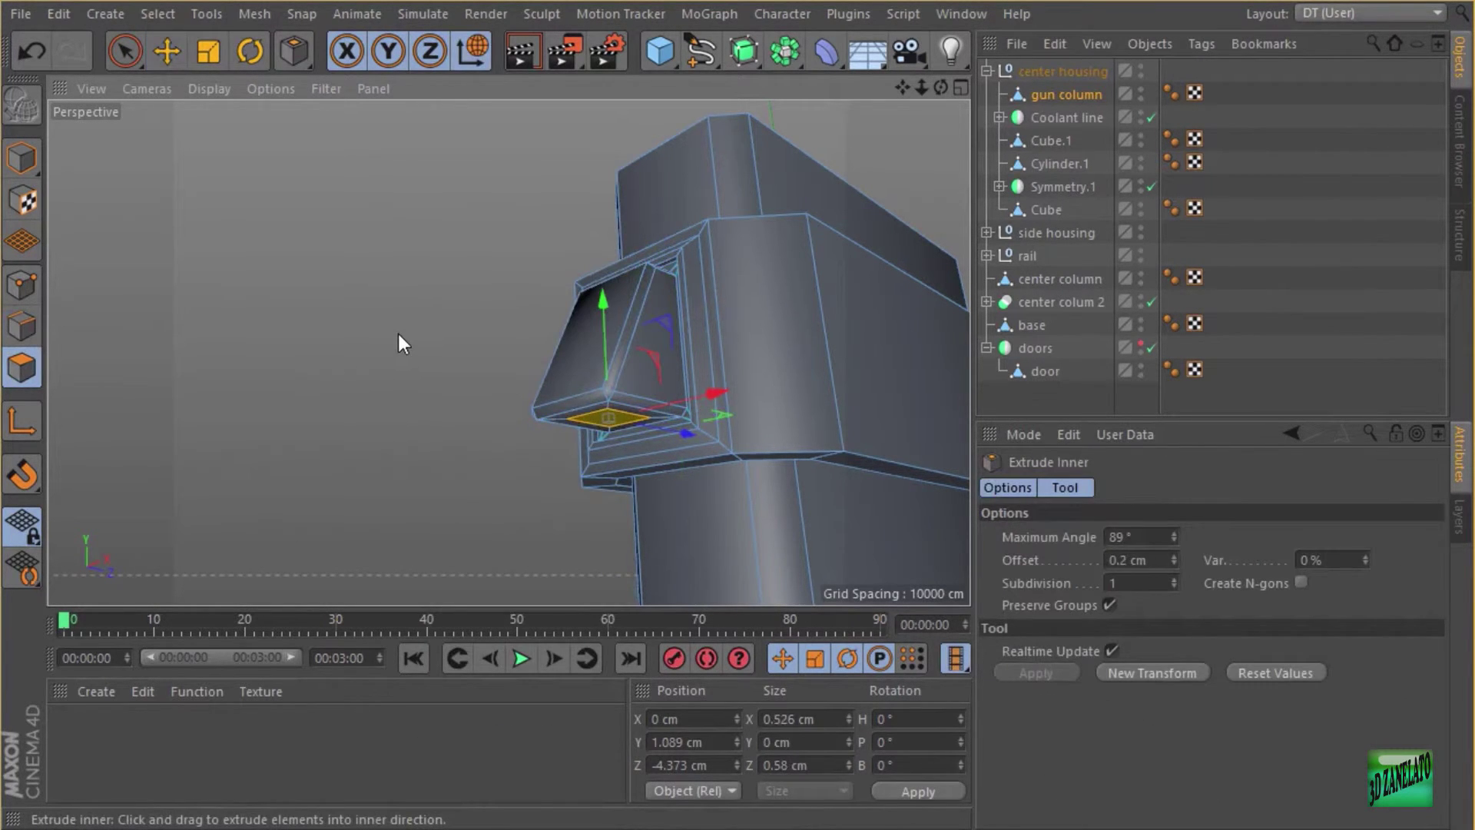
pyautogui.rightClick(398, 334)
pyautogui.click(522, 525)
pyautogui.moveTo(453, 472); pyautogui.dragTo(384, 476)
# Select the center housing's Cube object and switch to point editing with Live Selection.
pyautogui.scroll(-5, 451, 444)
pyautogui.keyDown('alt'); pyautogui.moveTo(463, 358); pyautogui.dragTo(807, 449); pyautogui.keyUp('alt')
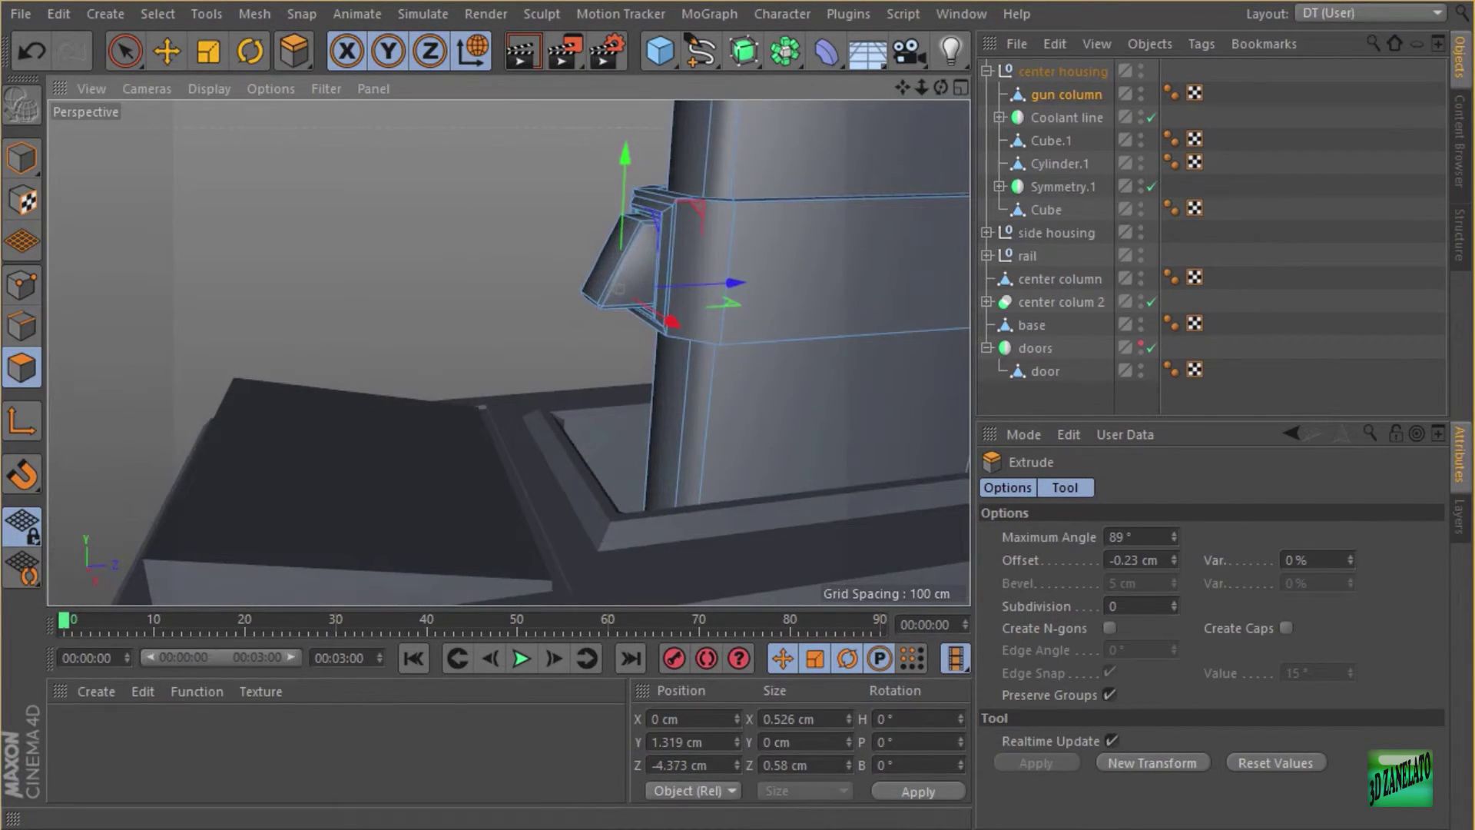
pyautogui.keyDown('alt'); pyautogui.moveTo(430, 292); pyautogui.dragTo(368, 242); pyautogui.keyUp('alt')
pyautogui.keyDown('alt'); pyautogui.moveTo(279, 336); pyautogui.dragTo(342, 404); pyautogui.keyUp('alt')
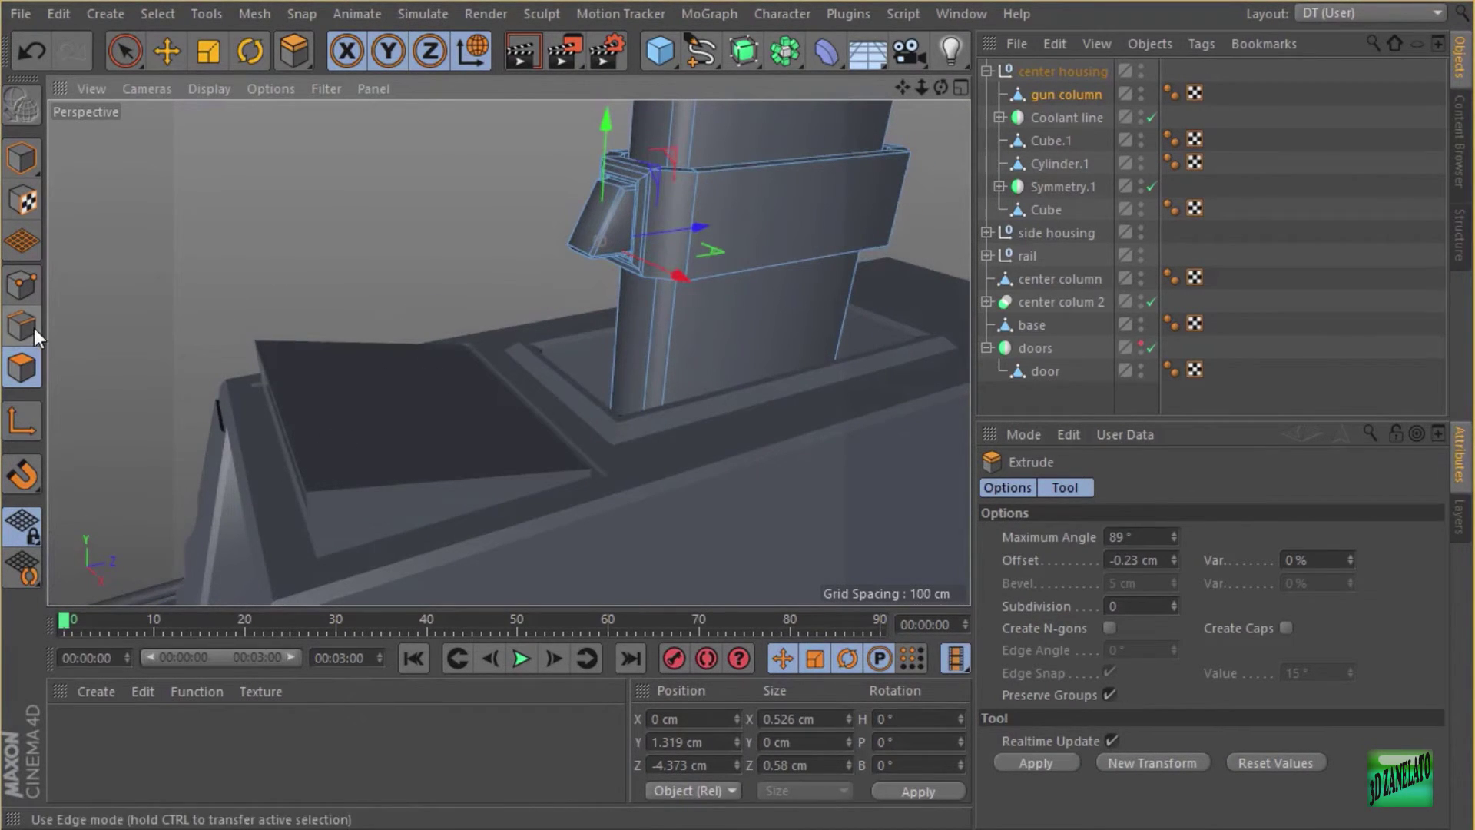
pyautogui.click(1049, 140)
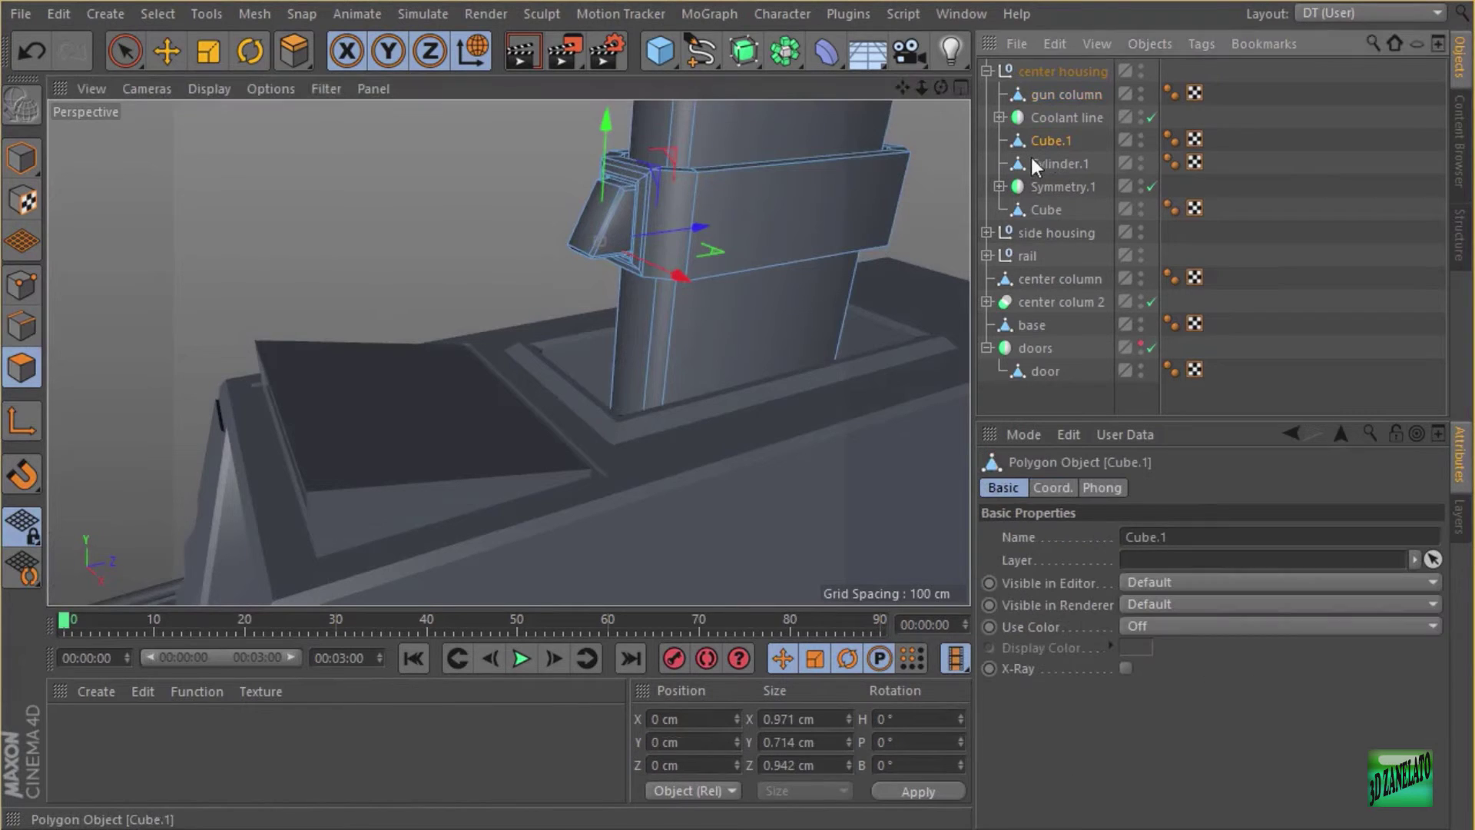
pyautogui.keyDown('alt'); pyautogui.moveTo(492, 292); pyautogui.dragTo(541, 204); pyautogui.keyUp('alt')
pyautogui.click(1021, 210)
pyautogui.press('d')
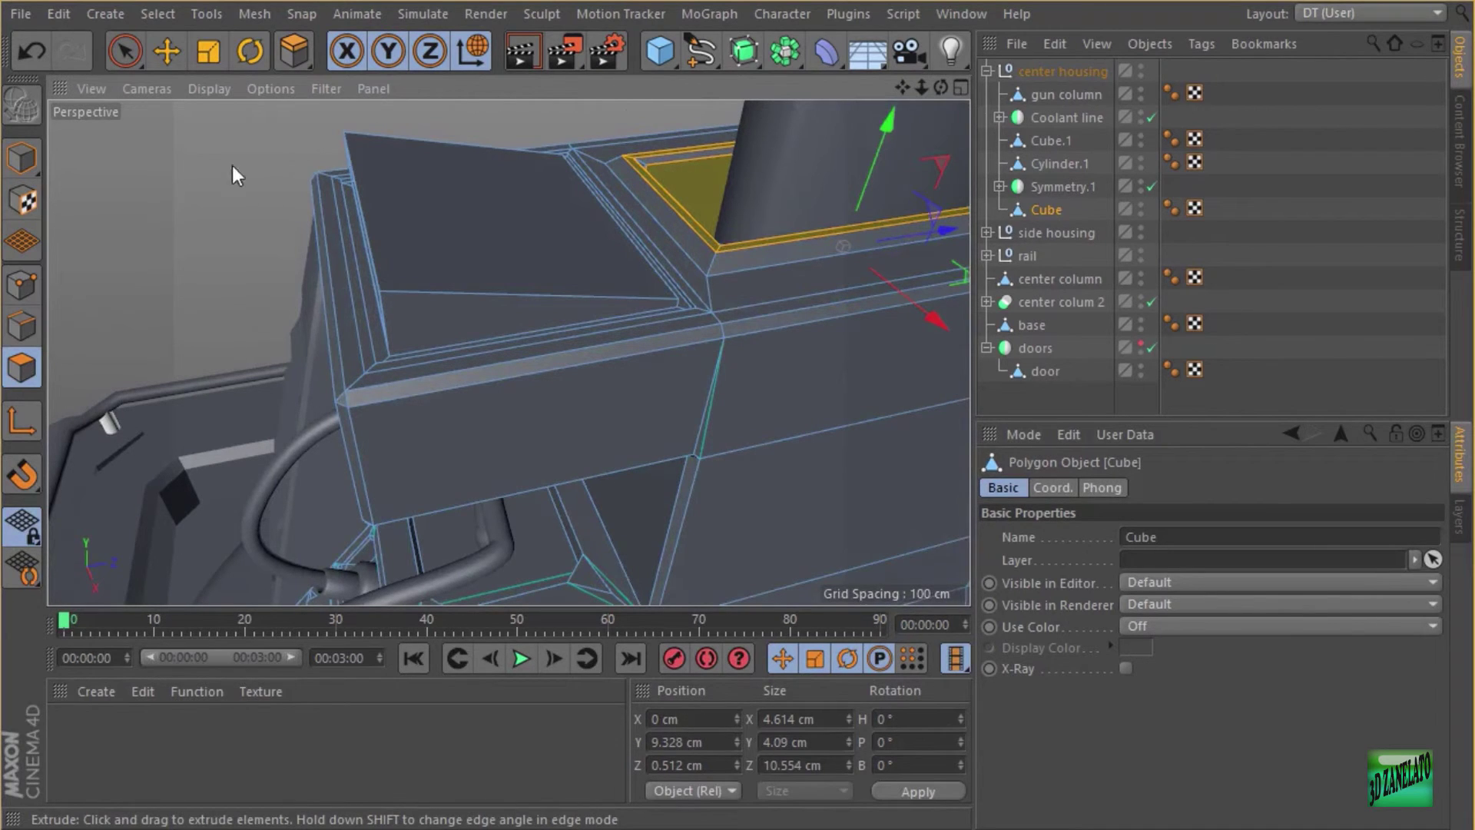
pyautogui.click(21, 284)
pyautogui.click(132, 63)
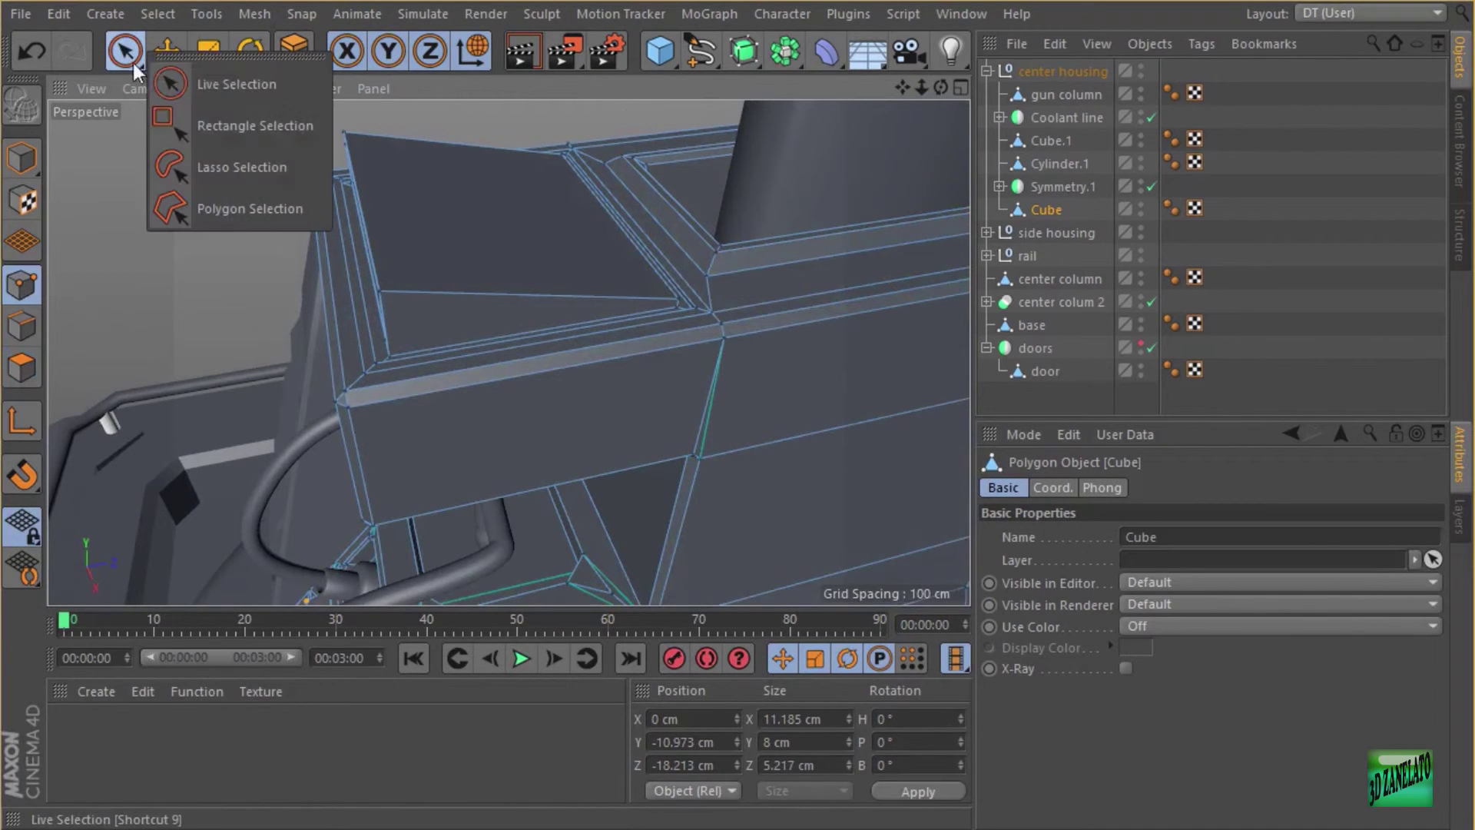
pyautogui.click(200, 84)
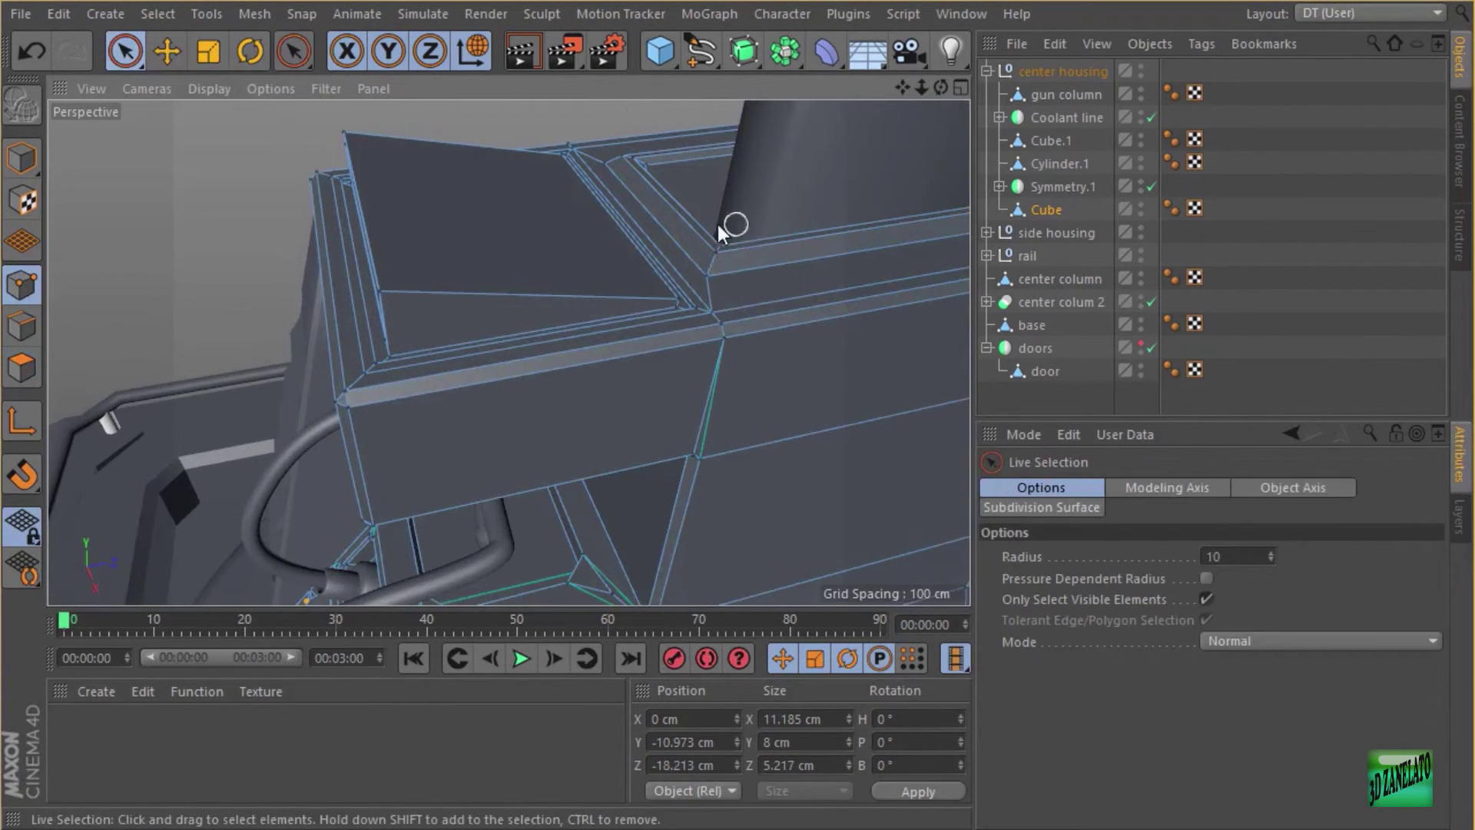
pyautogui.keyDown('alt'); pyautogui.moveTo(717, 224); pyautogui.dragTo(731, 289); pyautogui.keyUp('alt')
pyautogui.scroll(6, 820, 408)
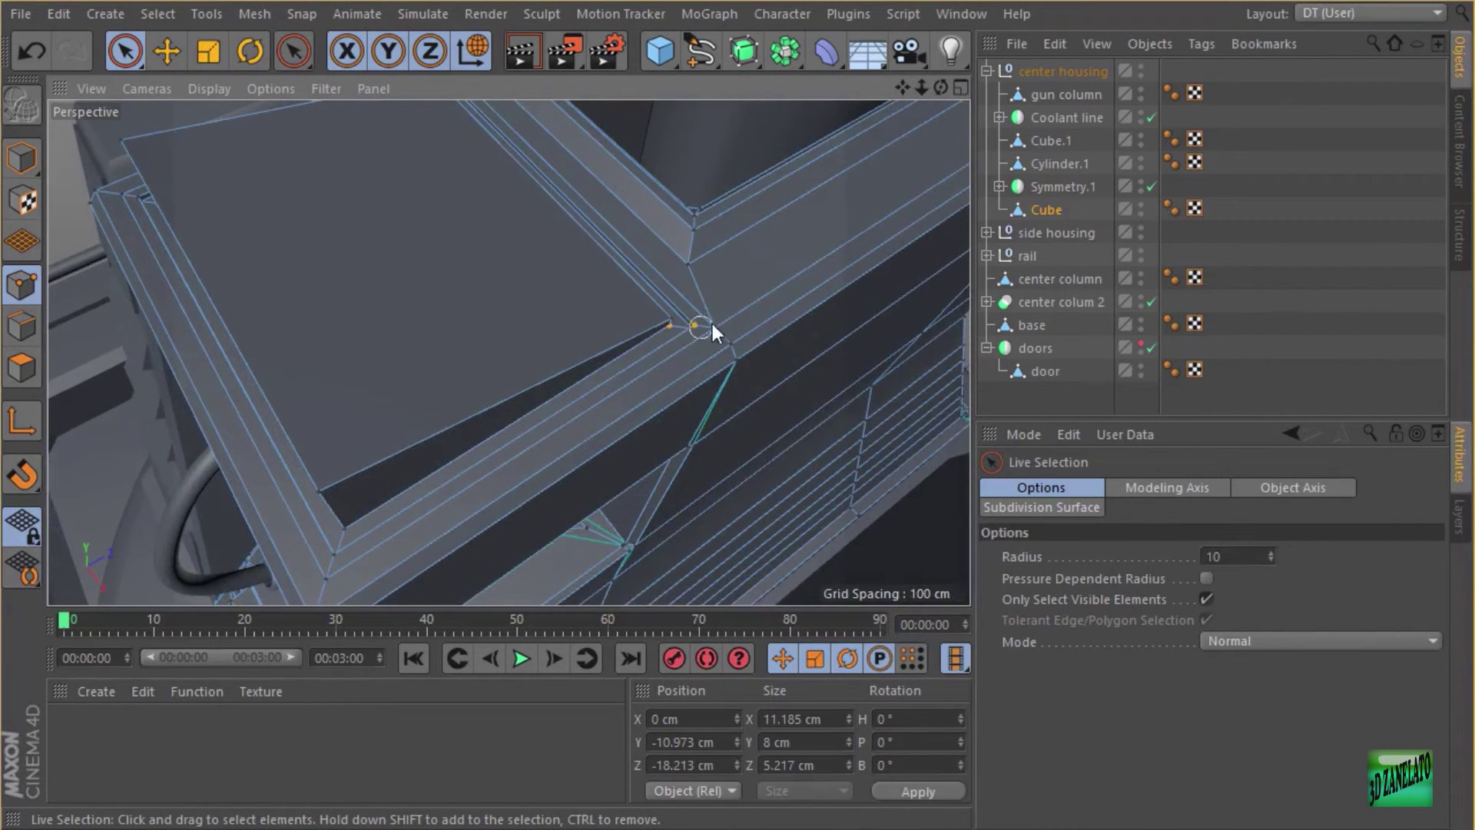
# Select the two inner points at each vent corner beside the column recess and move them along Z to about -7.13 cm.
pyautogui.click(689, 320)
pyautogui.keyDown('alt'); pyautogui.moveTo(628, 319); pyautogui.dragTo(666, 352); pyautogui.keyUp('alt')
pyautogui.scroll(5, 592, 312)
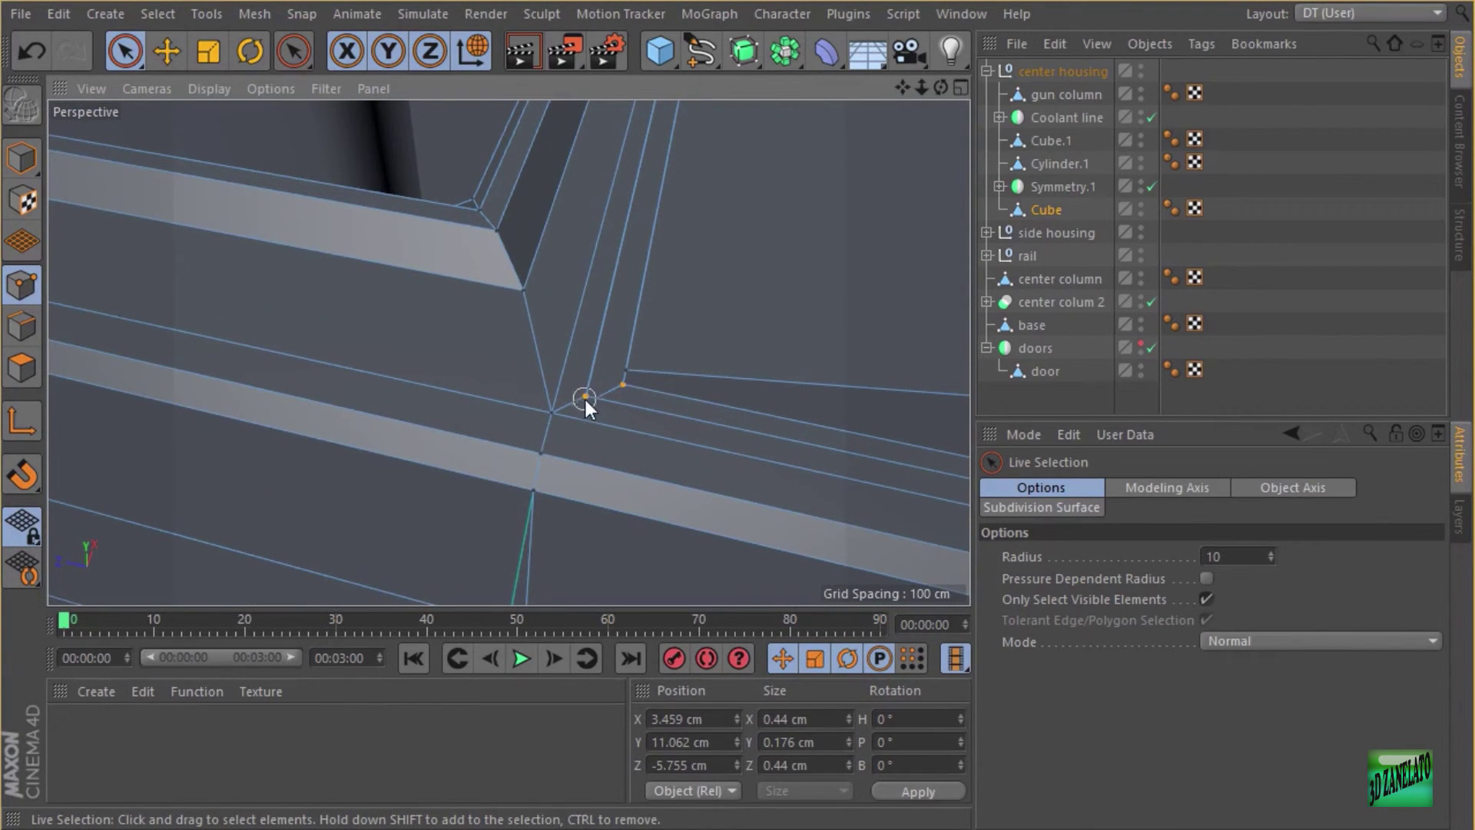
pyautogui.keyDown('shift'); pyautogui.click(552, 413); pyautogui.keyUp('shift')
pyautogui.keyDown('alt'); pyautogui.moveTo(725, 321); pyautogui.dragTo(347, 199); pyautogui.keyUp('alt')
pyautogui.keyDown('ctrl'); pyautogui.click(298, 238); pyautogui.keyUp('ctrl')
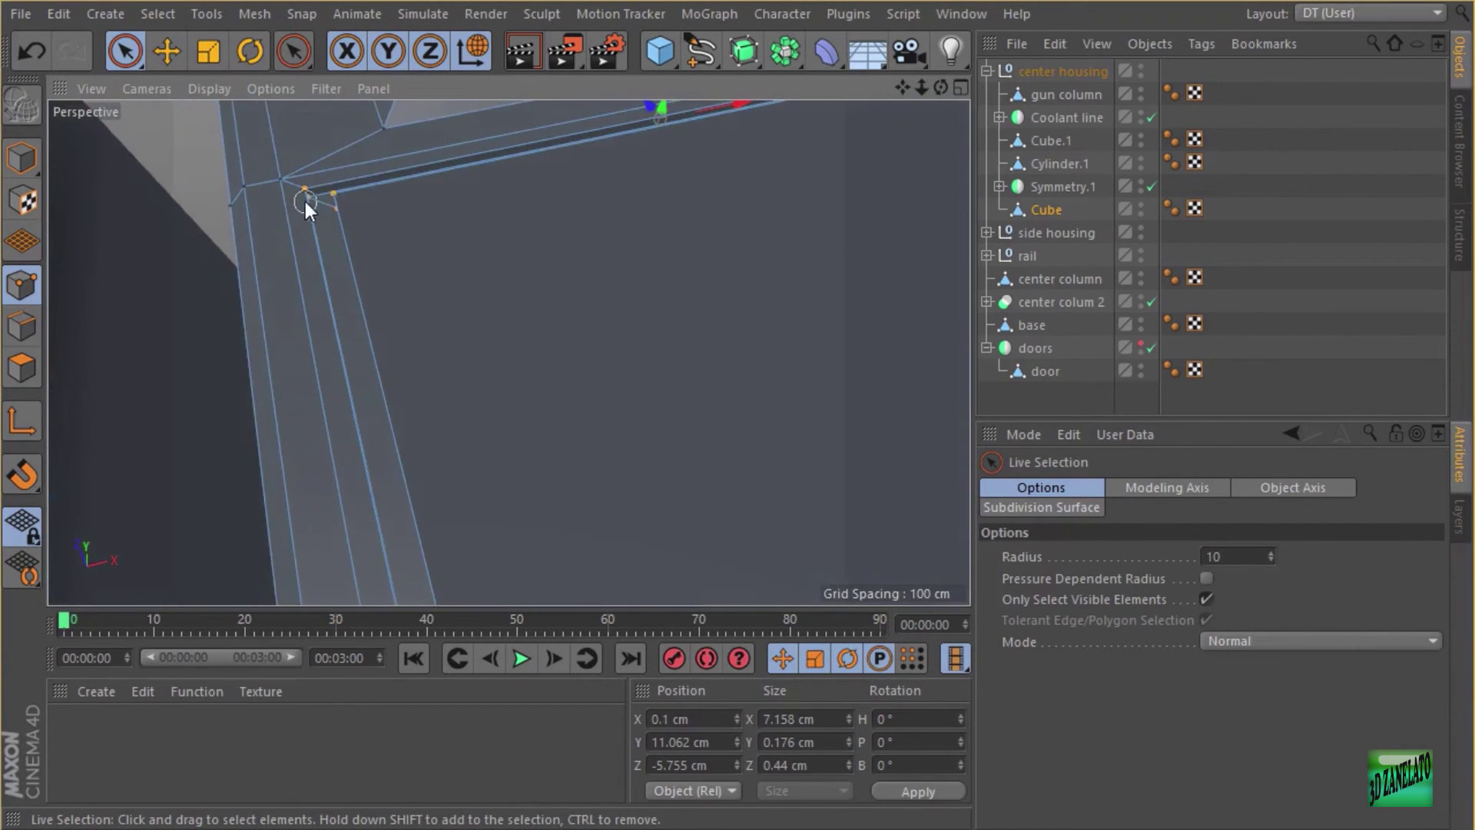
pyautogui.keyDown('alt'); pyautogui.moveTo(586, 261); pyautogui.dragTo(758, 278); pyautogui.keyUp('alt')
pyautogui.scroll(-5, 766, 200)
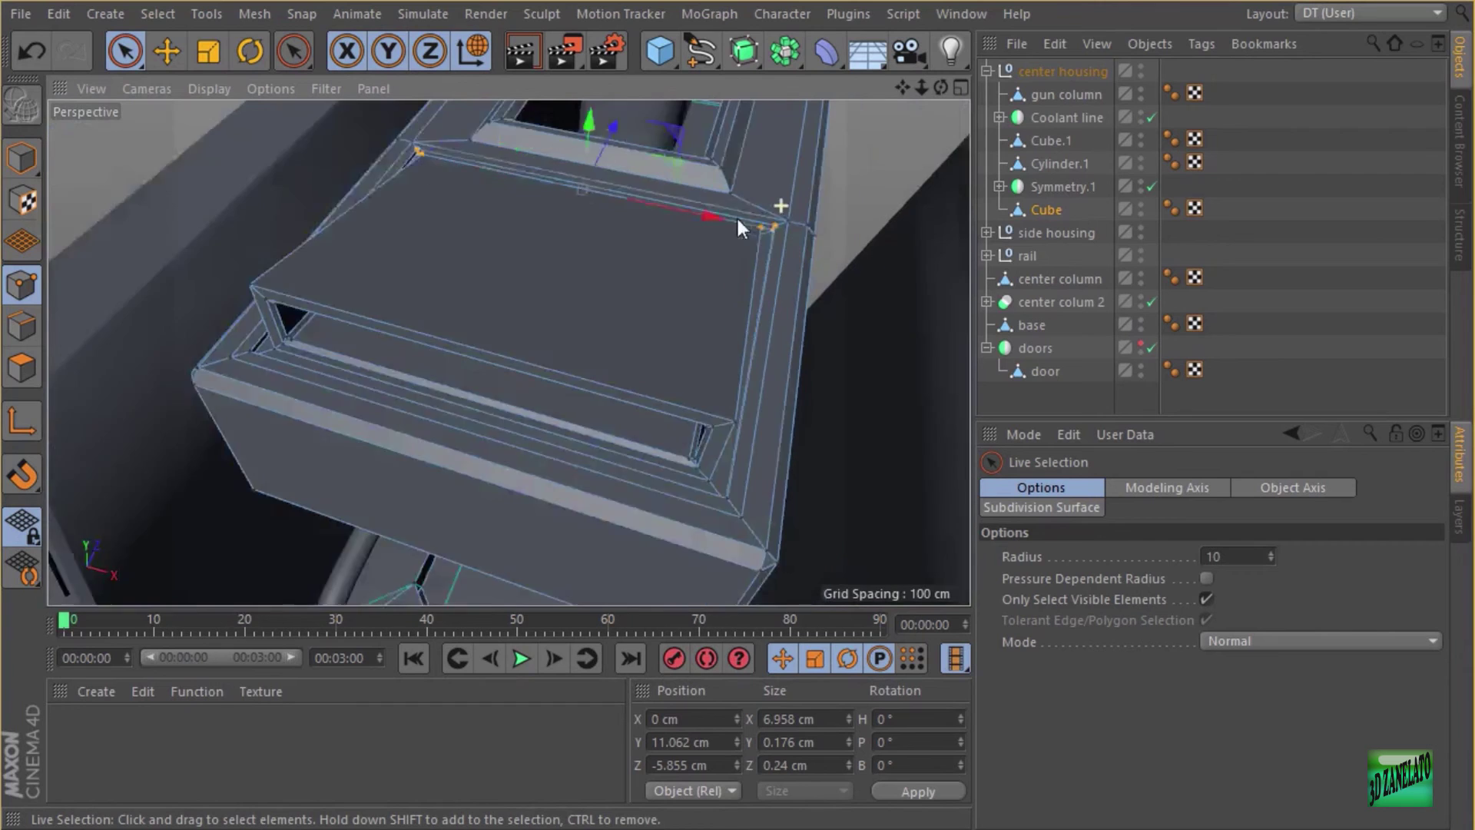
pyautogui.keyDown('alt'); pyautogui.moveTo(736, 215); pyautogui.dragTo(745, 293); pyautogui.keyUp('alt')
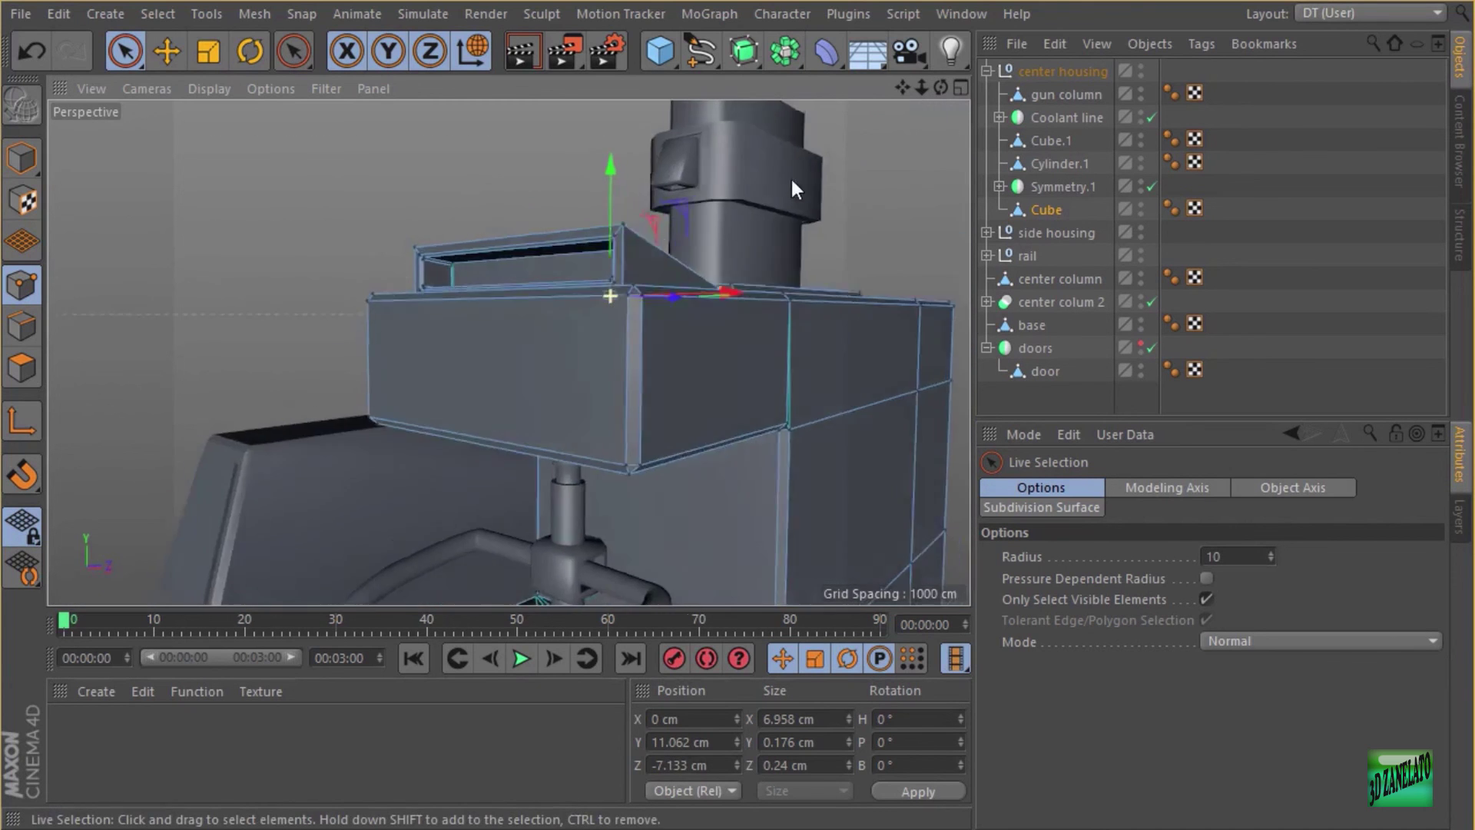